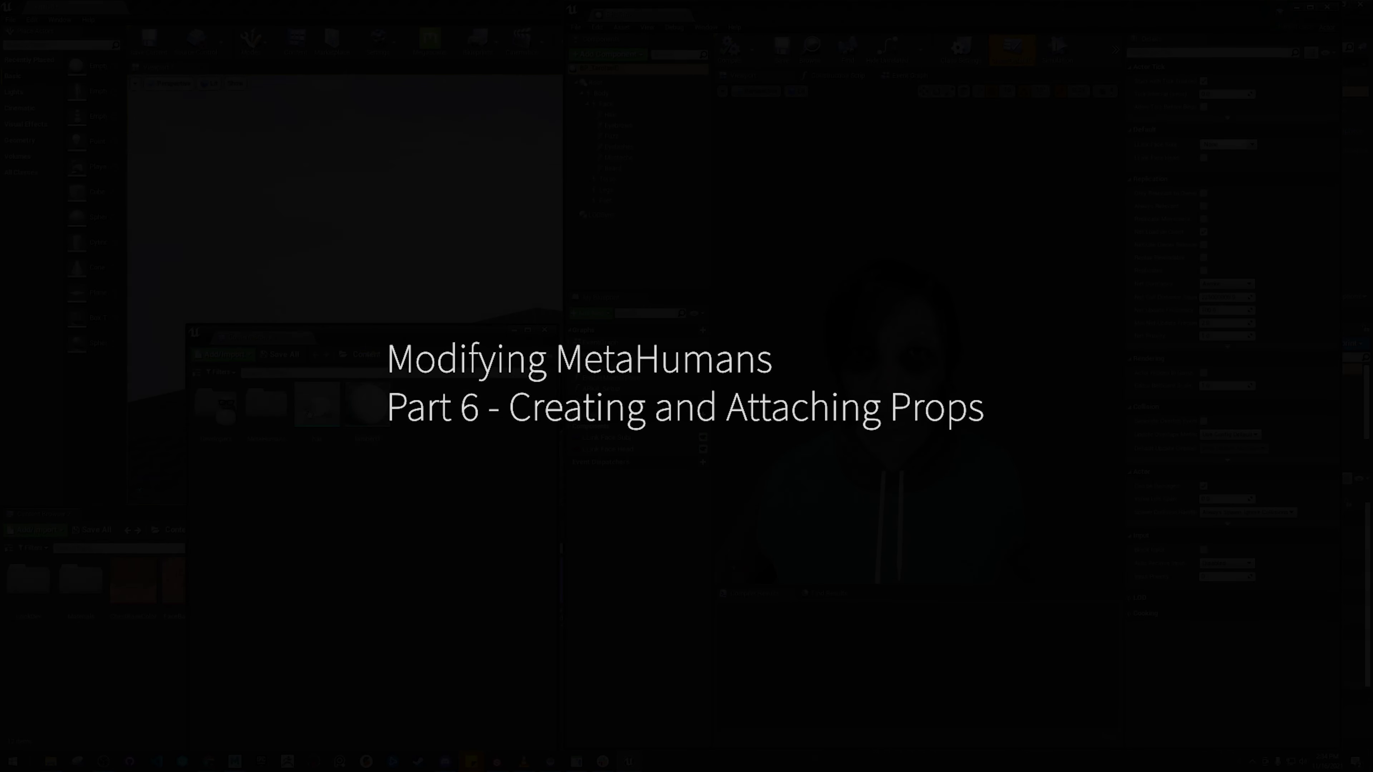
pyautogui.moveTo(318, 406); pyautogui.dragTo(627, 96)
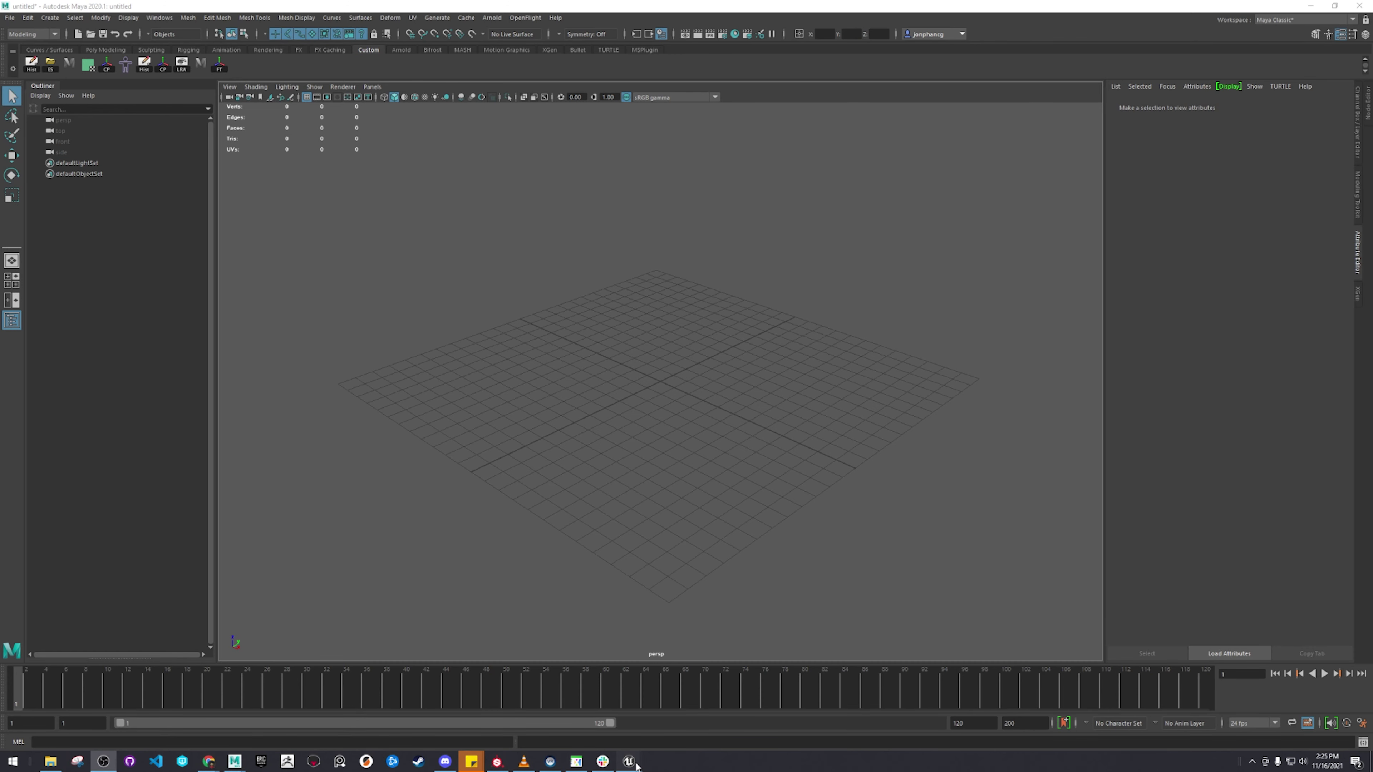
# Step: Switch to Unreal Editor, select the character's Face component and locate its Taro_FaceMesh skeletal mesh in the project assets
pyautogui.moveTo(629, 761)
pyautogui.click(640, 730)
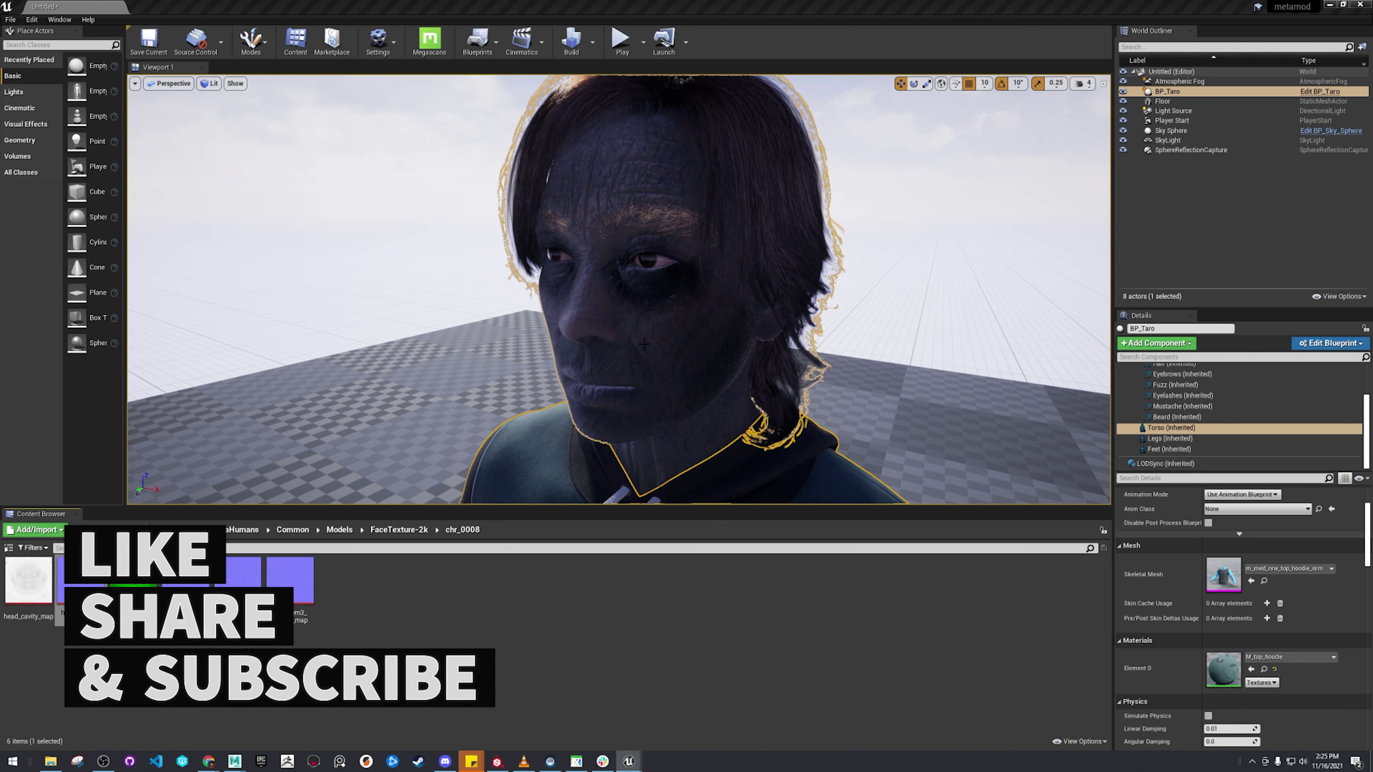
pyautogui.click(719, 357)
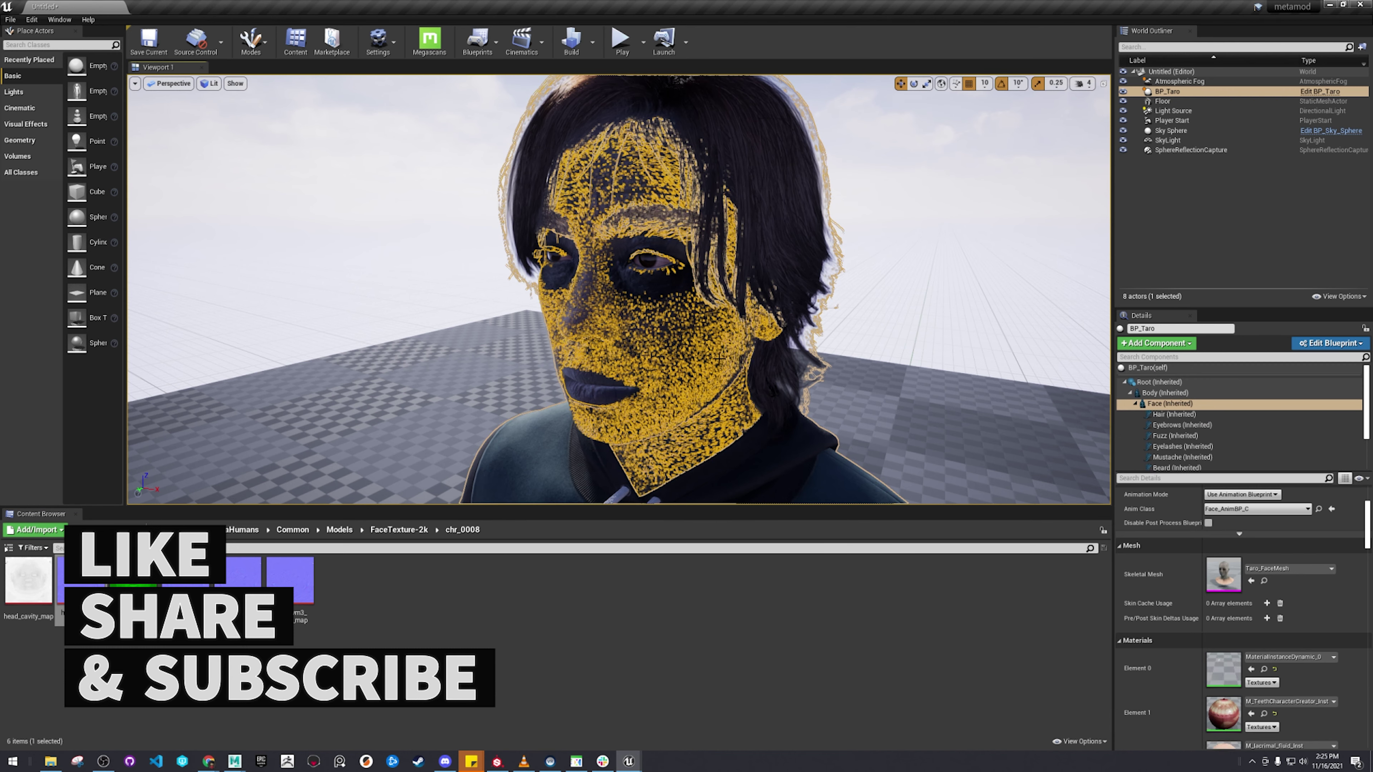
pyautogui.click(1263, 580)
pyautogui.moveTo(449, 599)
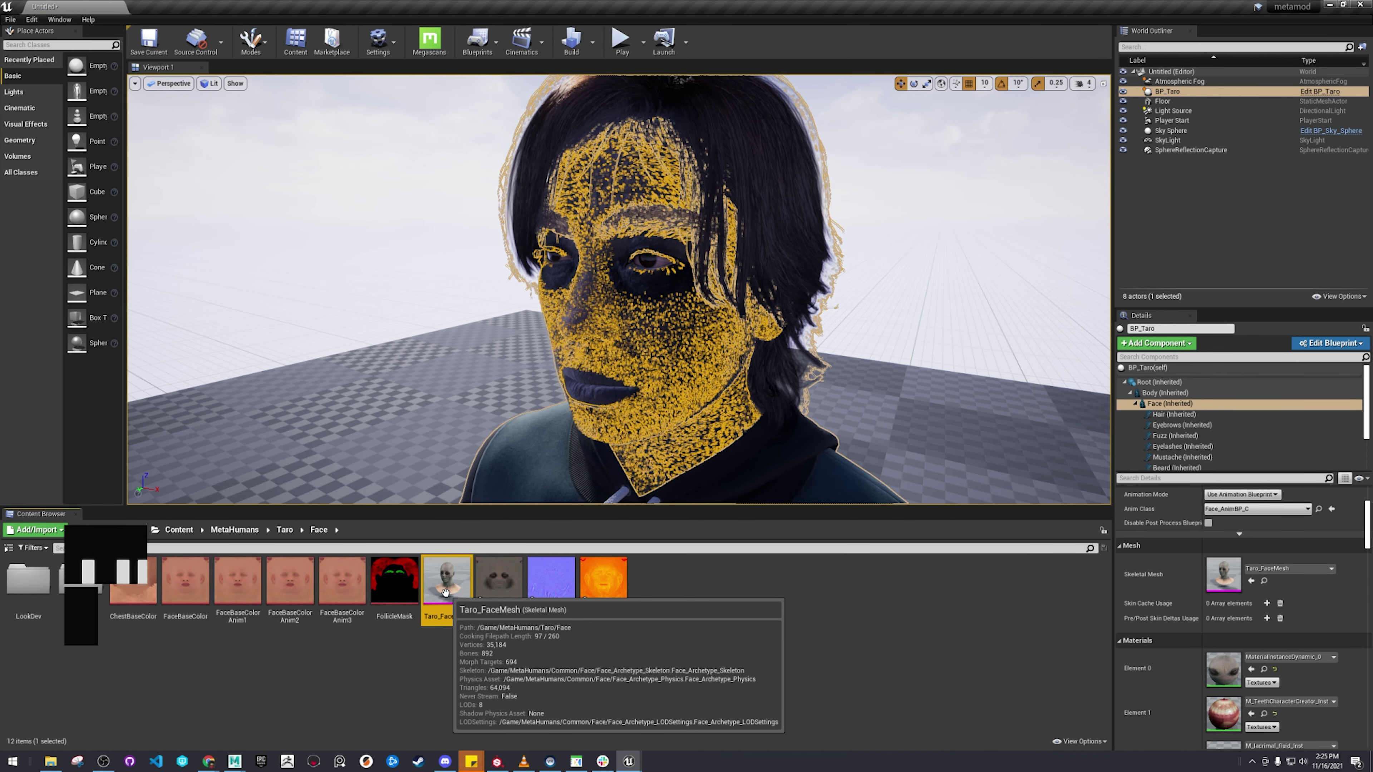
# Step: Start exporting Taro_FaceMesh as FBX to copy the destination folder's path, and cancel without saving a new file
pyautogui.rightClick(449, 598)
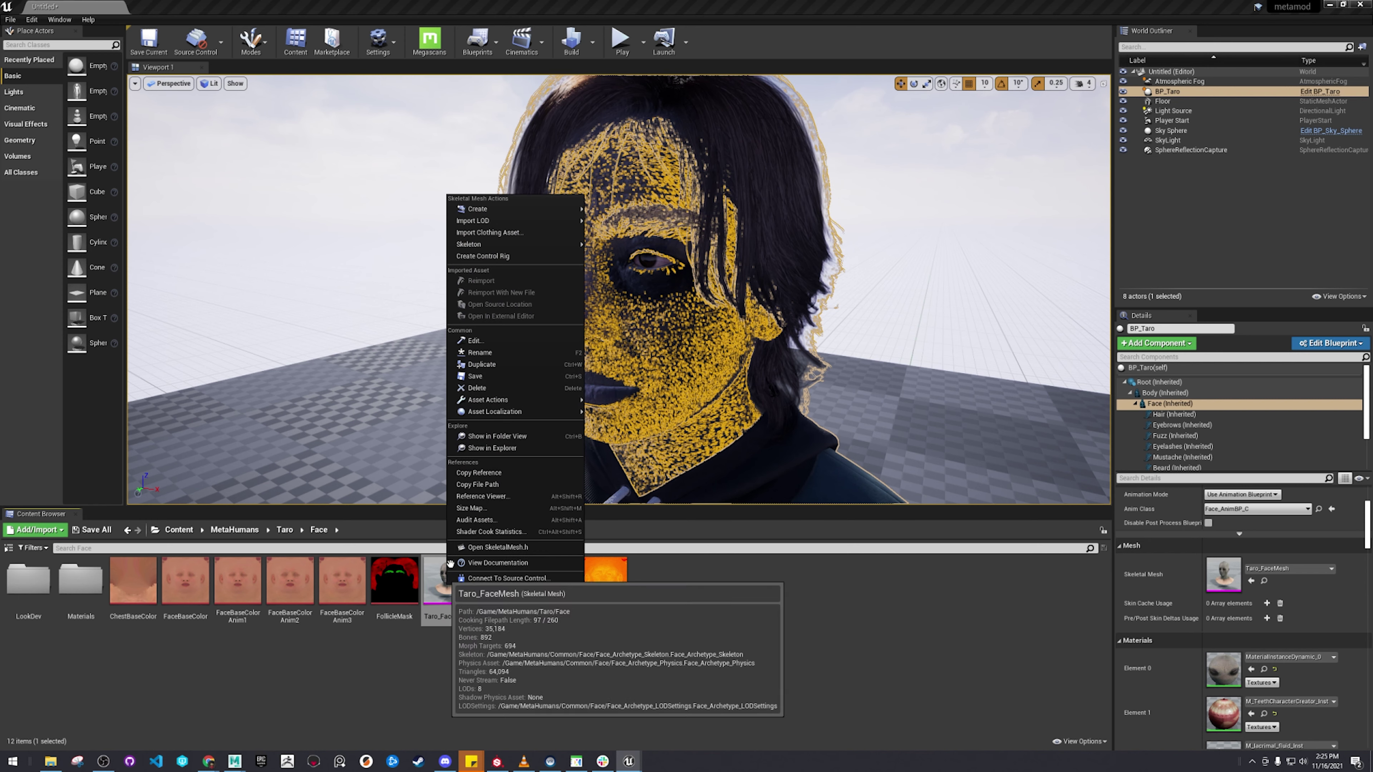
pyautogui.moveTo(508, 411)
pyautogui.moveTo(554, 401)
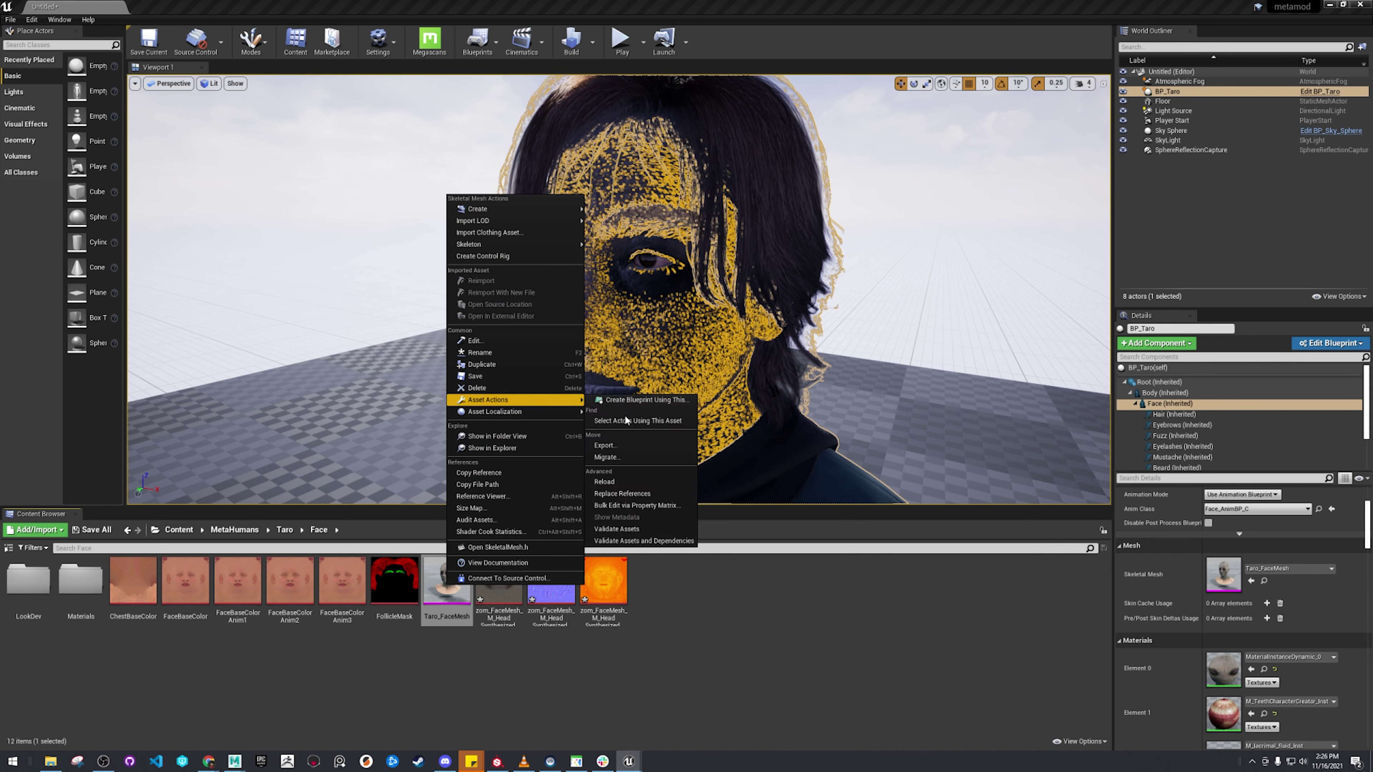
pyautogui.click(631, 445)
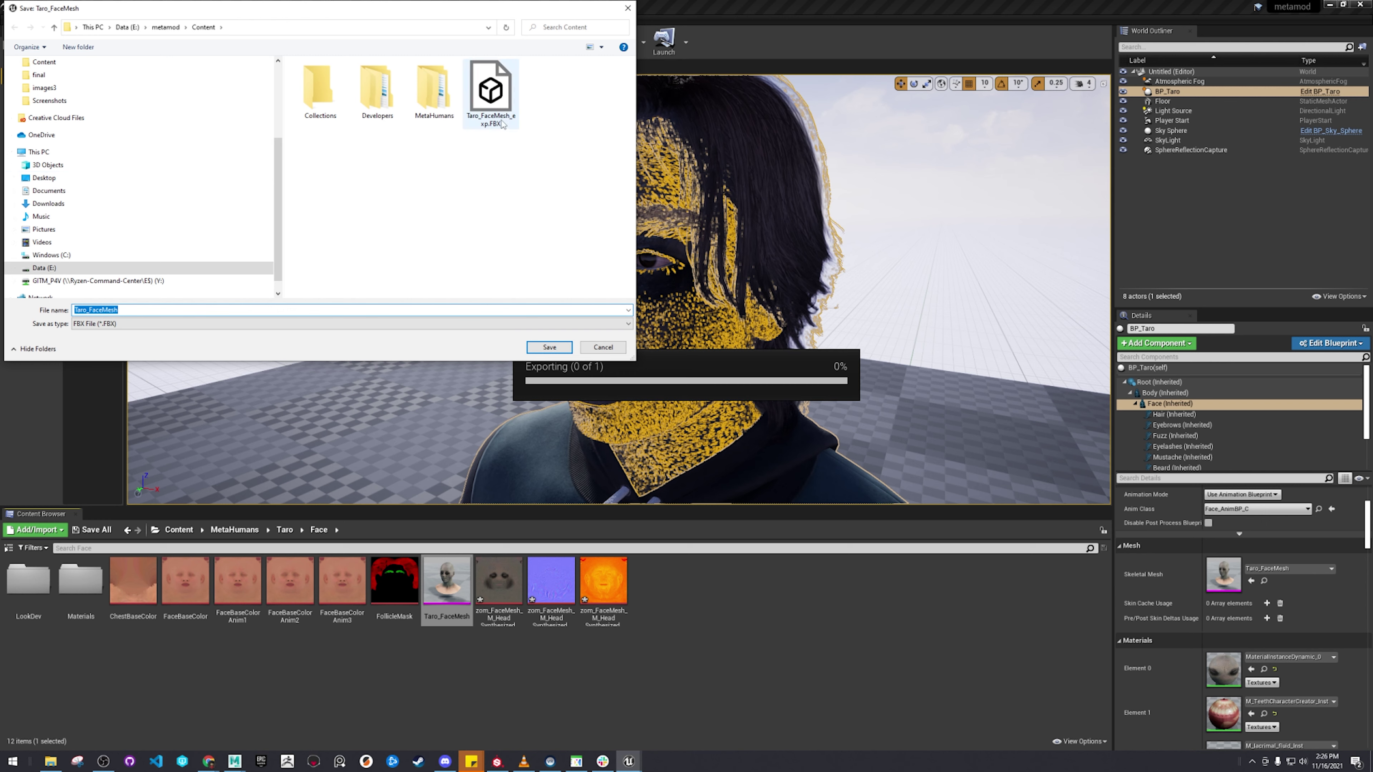
pyautogui.click(319, 27)
pyautogui.hotkey('ctrl', 'c')
pyautogui.press('BackSpace')
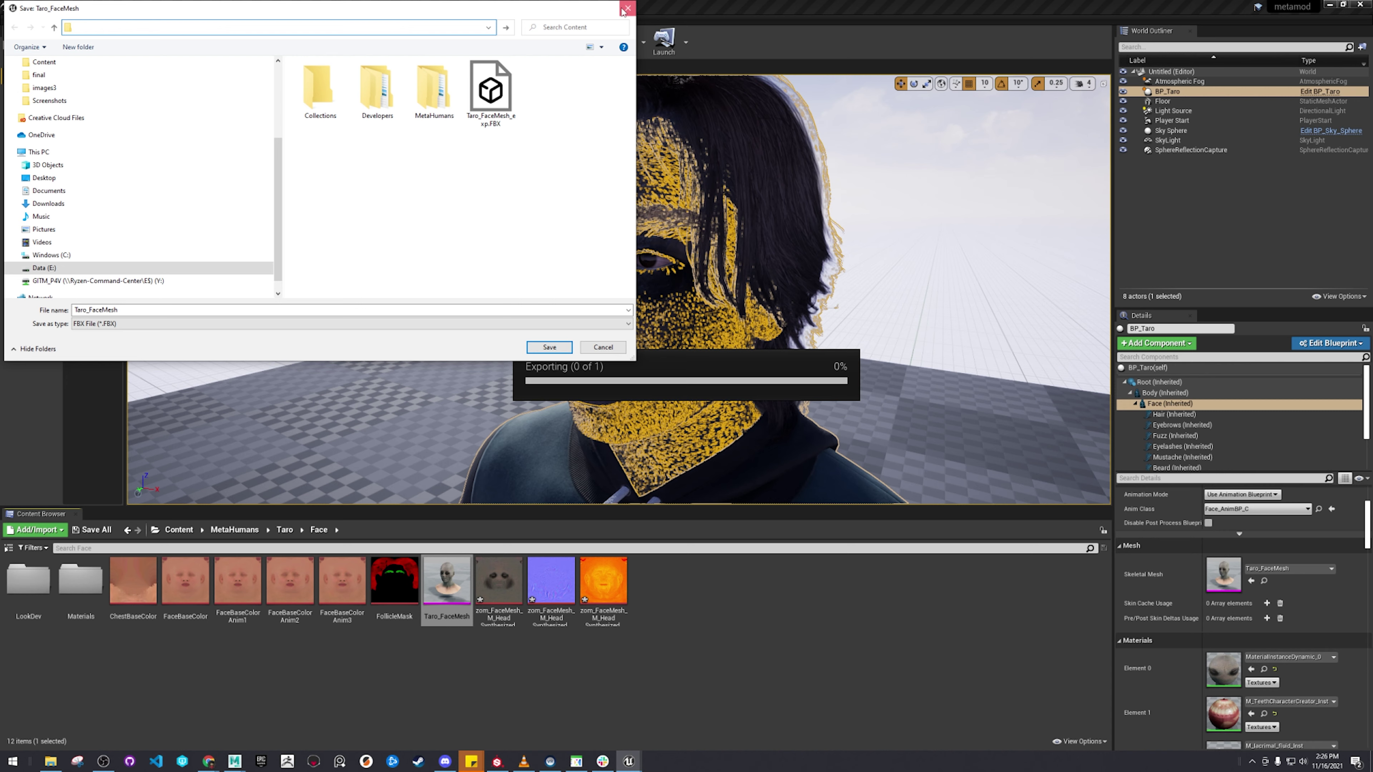
pyautogui.click(627, 8)
# Step: Switch to Maya and try to import Taro_FaceMesh_exp.FBX from E:\metamod\Content
pyautogui.click(239, 760)
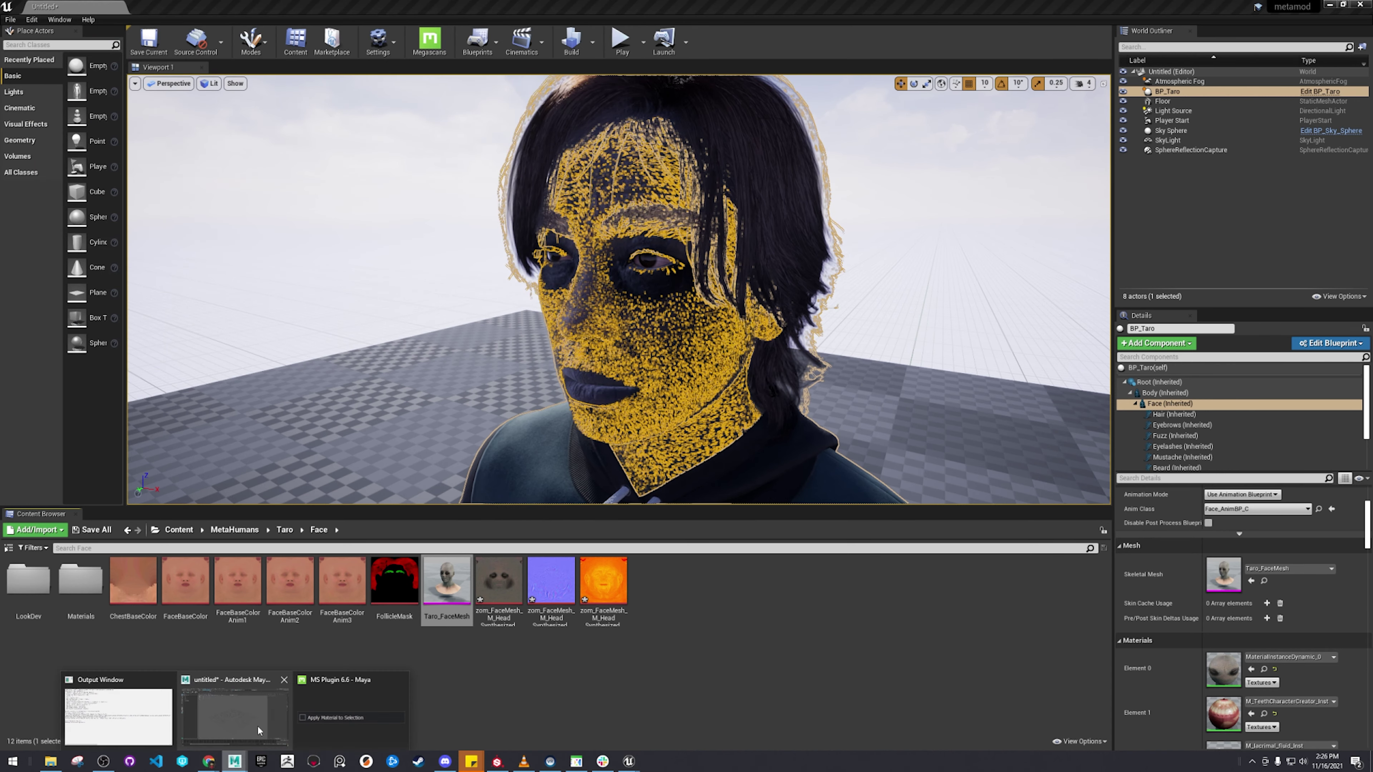
pyautogui.click(234, 724)
pyautogui.click(9, 17)
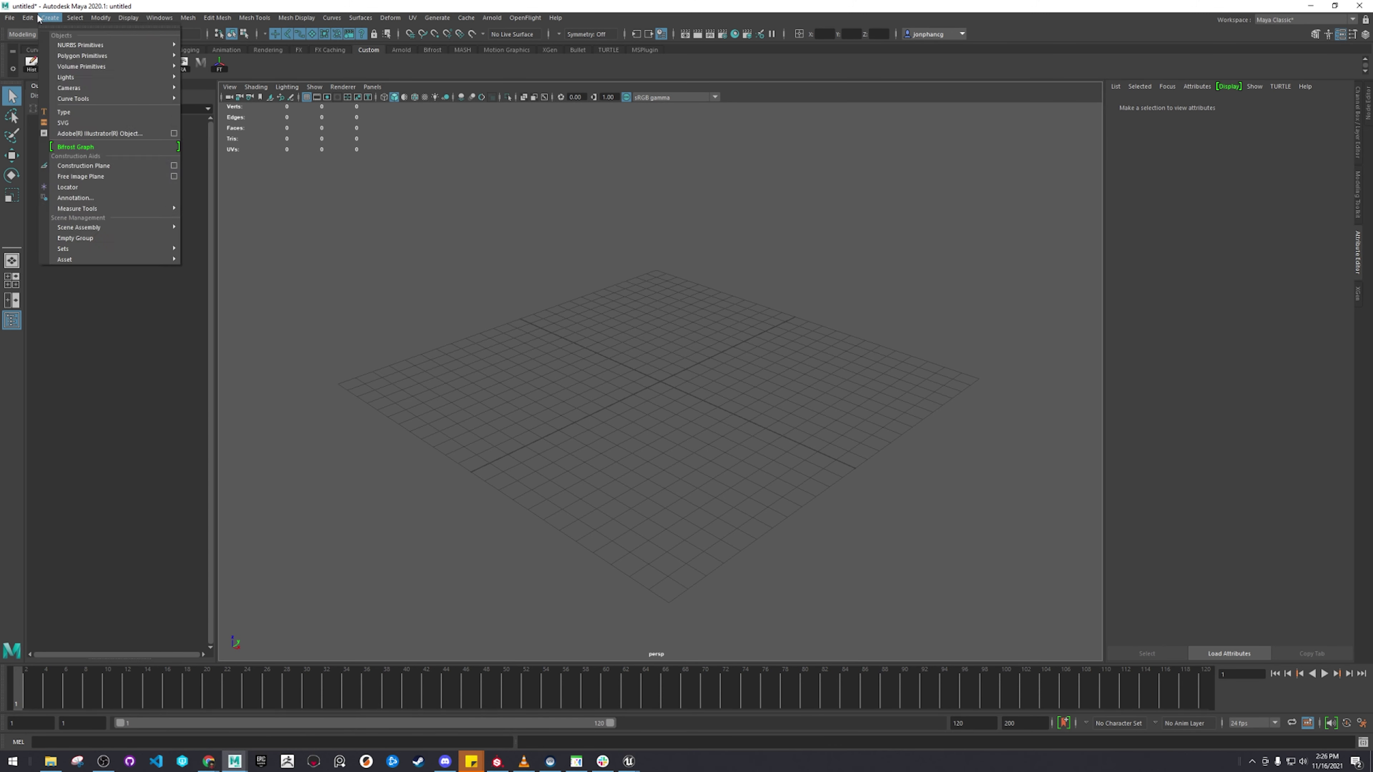
pyautogui.click(46, 137)
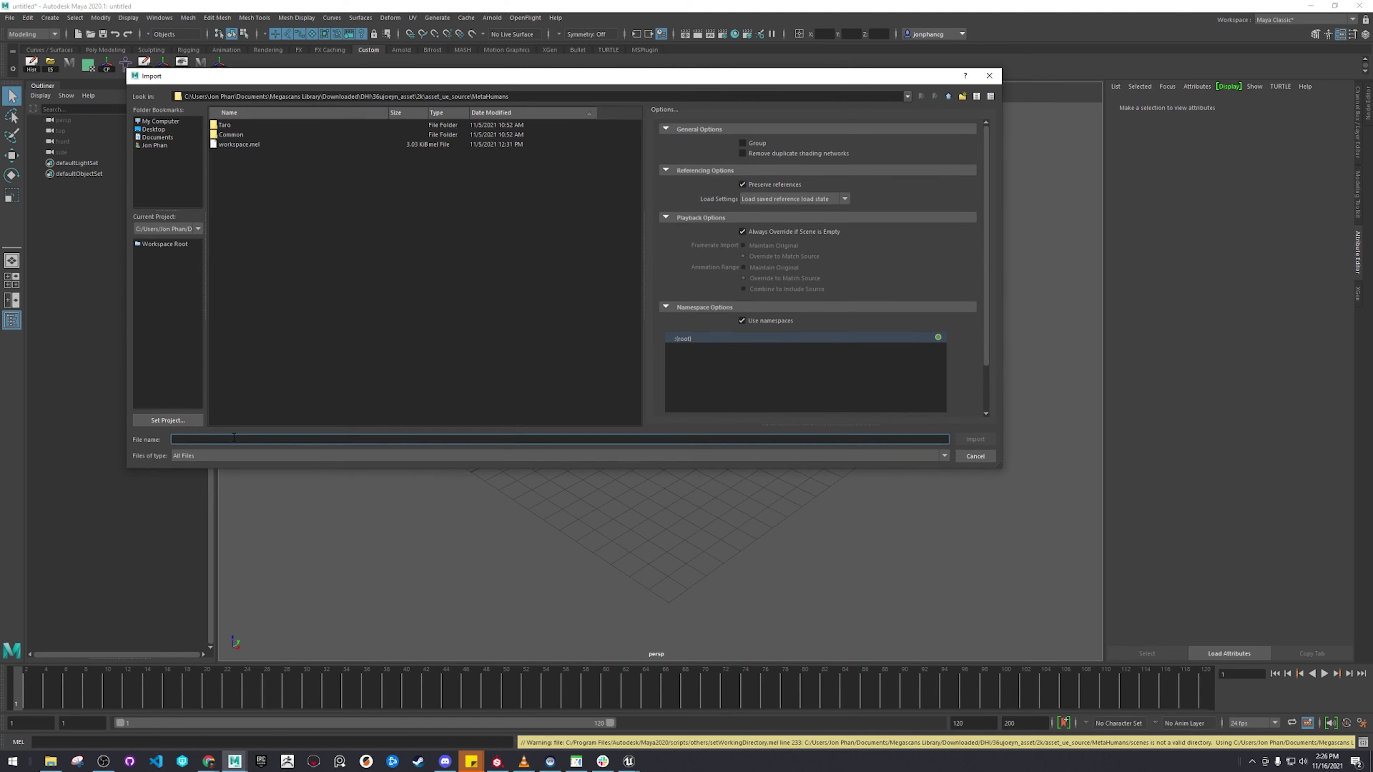
pyautogui.click(648, 97)
pyautogui.hotkey('ctrl', 'a')
pyautogui.hotkey('ctrl', 'v')
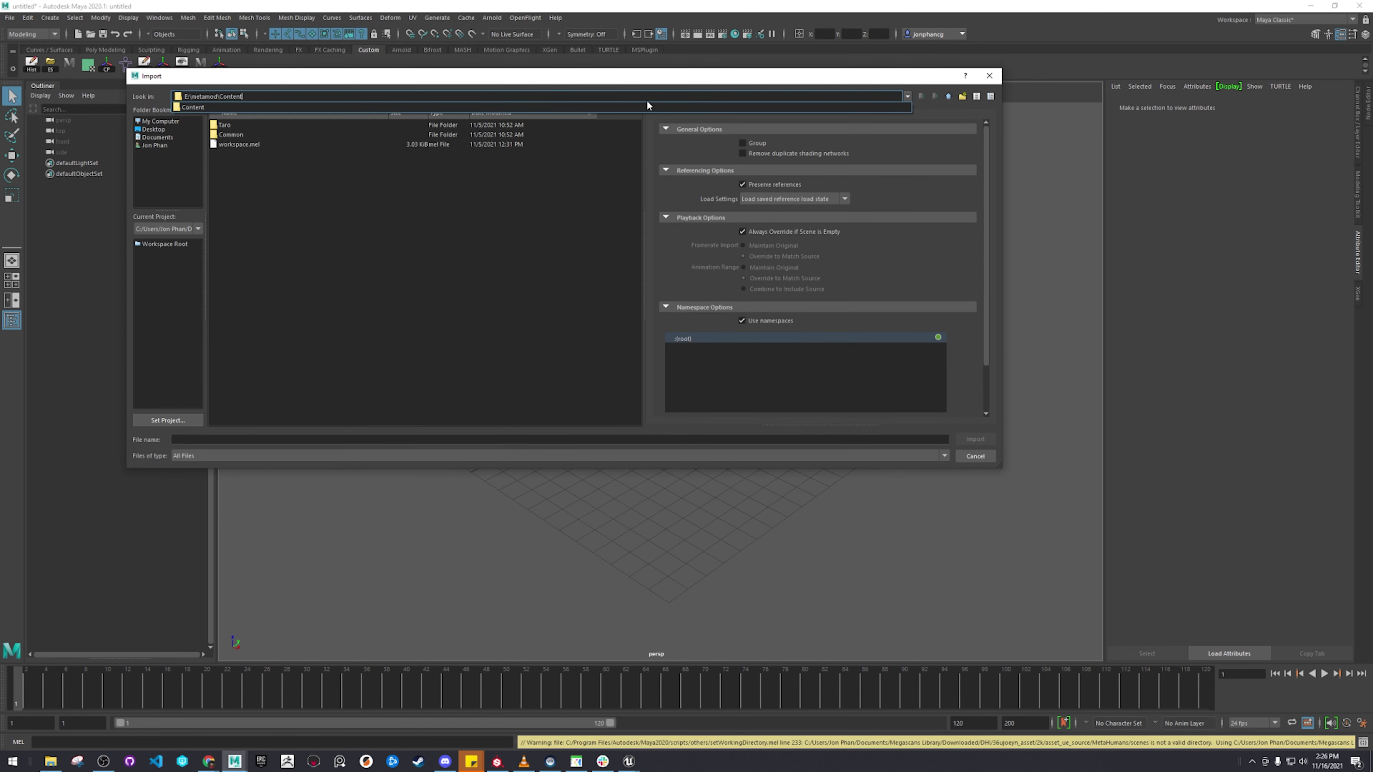
pyautogui.press('Return')
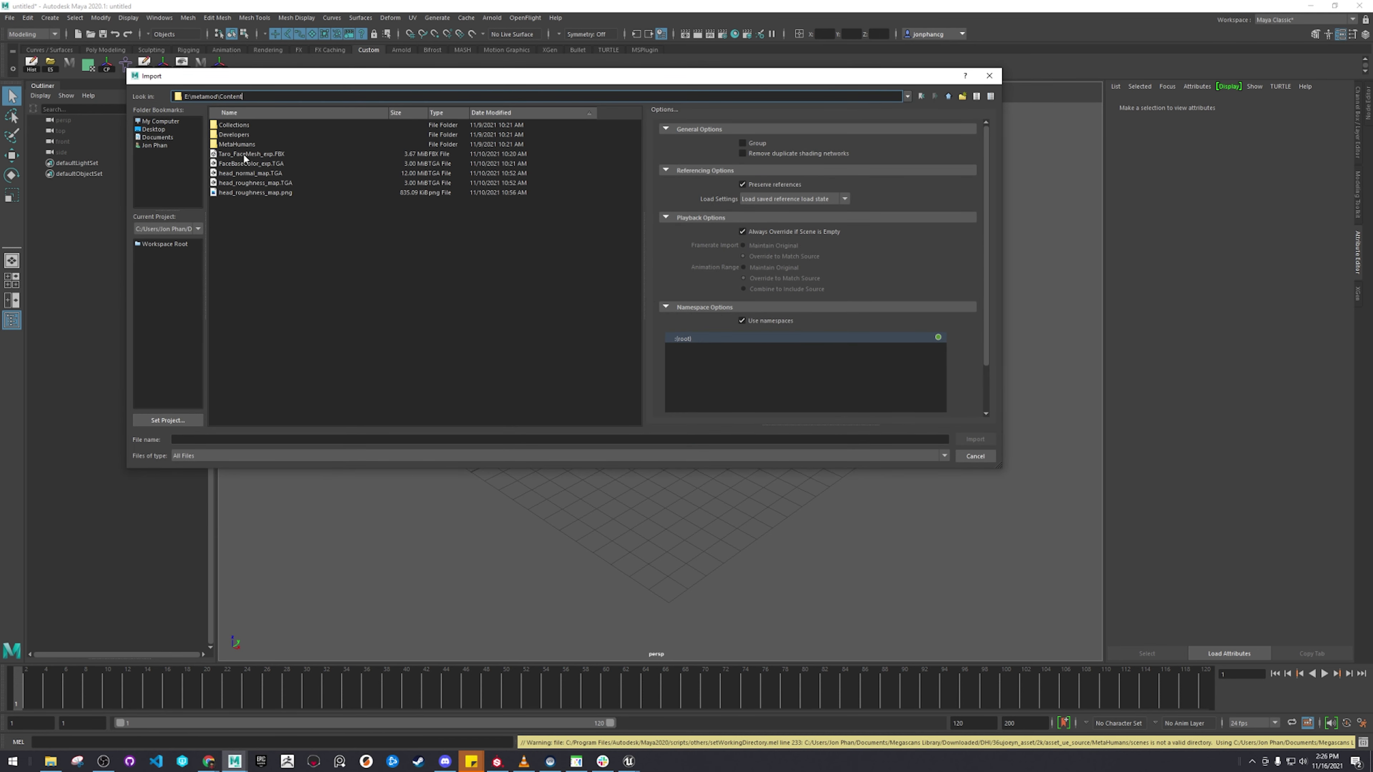
pyautogui.click(244, 155)
pyautogui.doubleClick(298, 152)
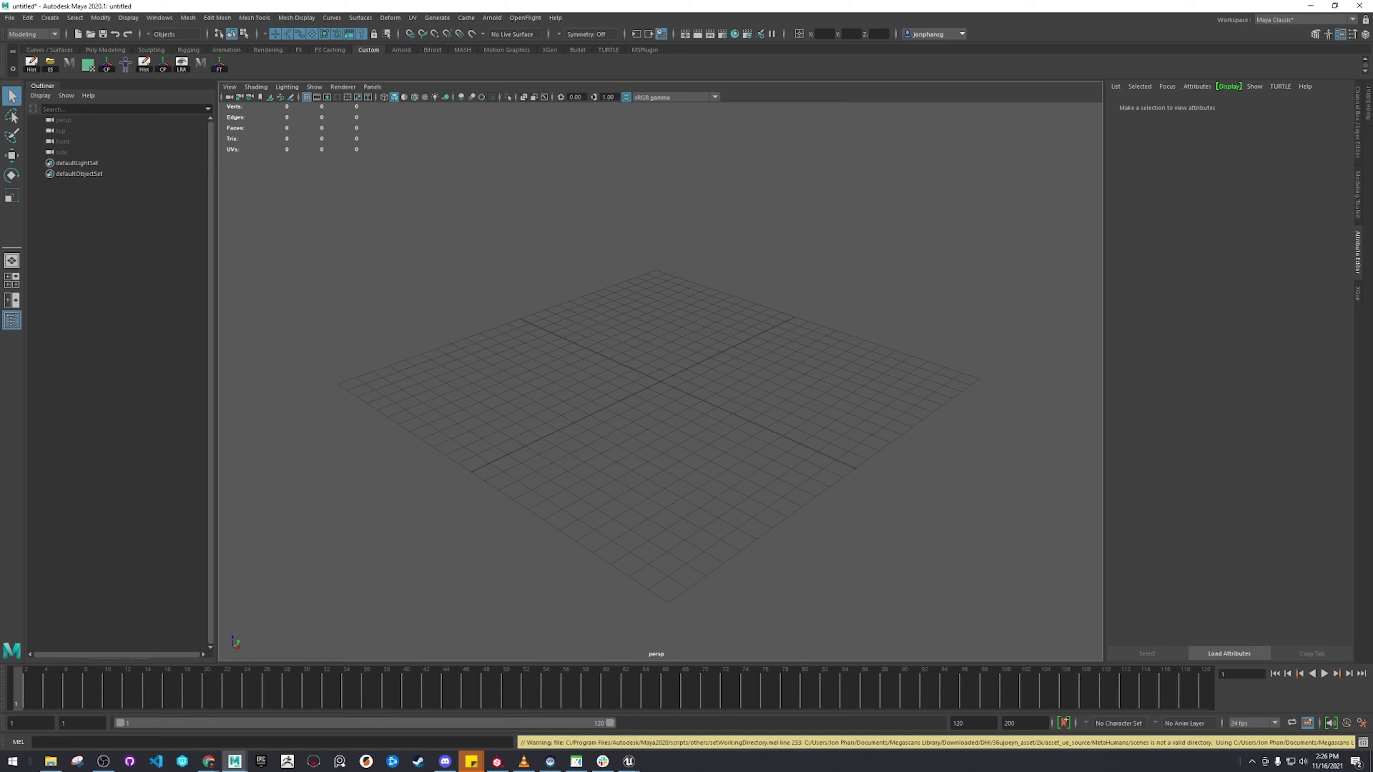
pyautogui.hotkey('alt', 'Tab')
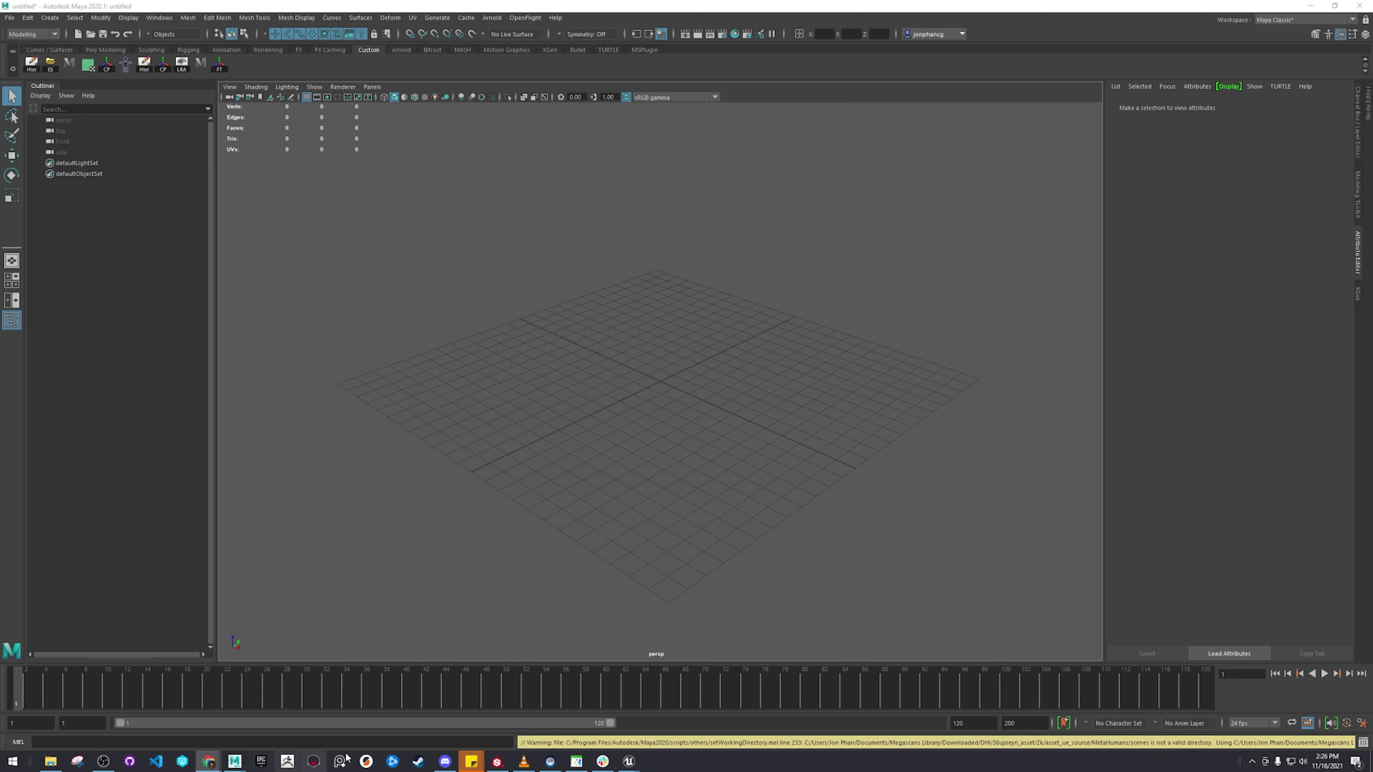
pyautogui.moveTo(628, 761)
pyautogui.click(619, 731)
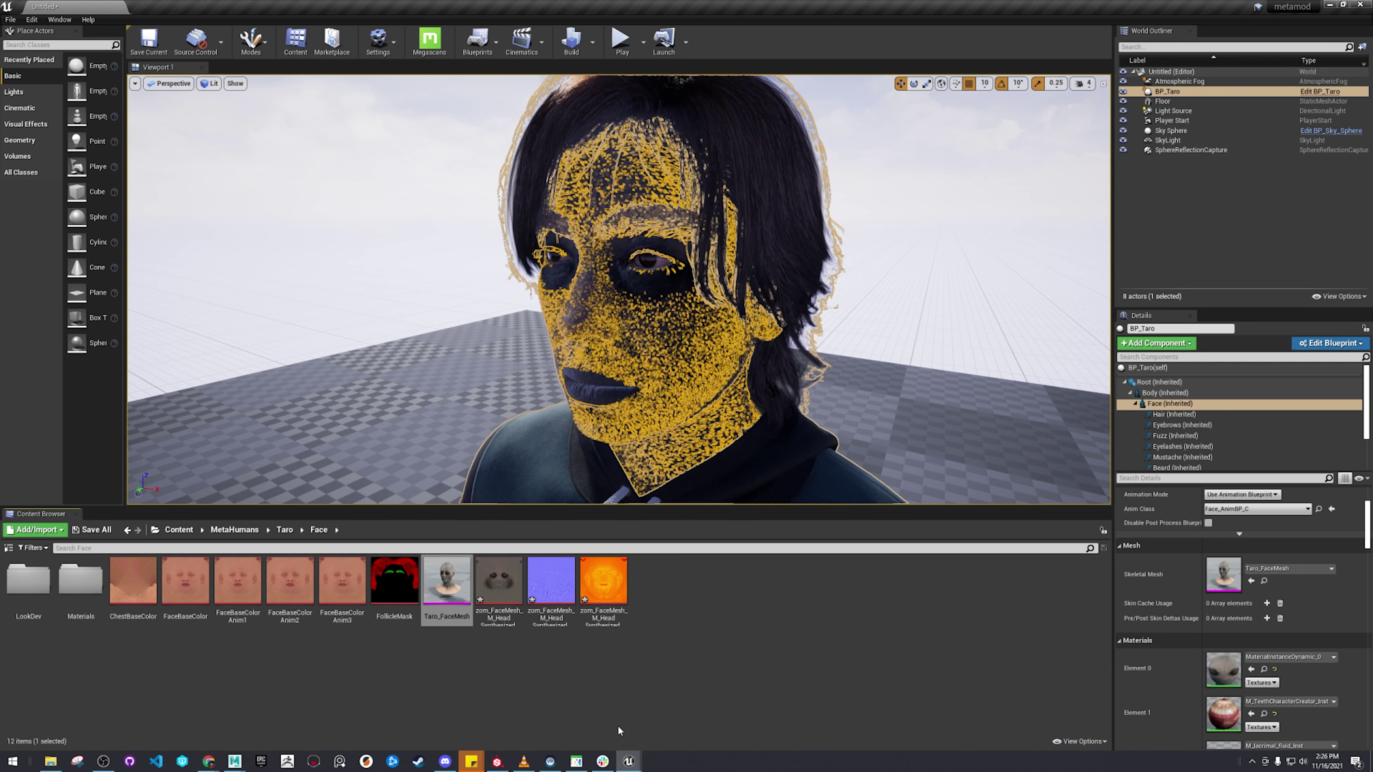
pyautogui.click(1332, 5)
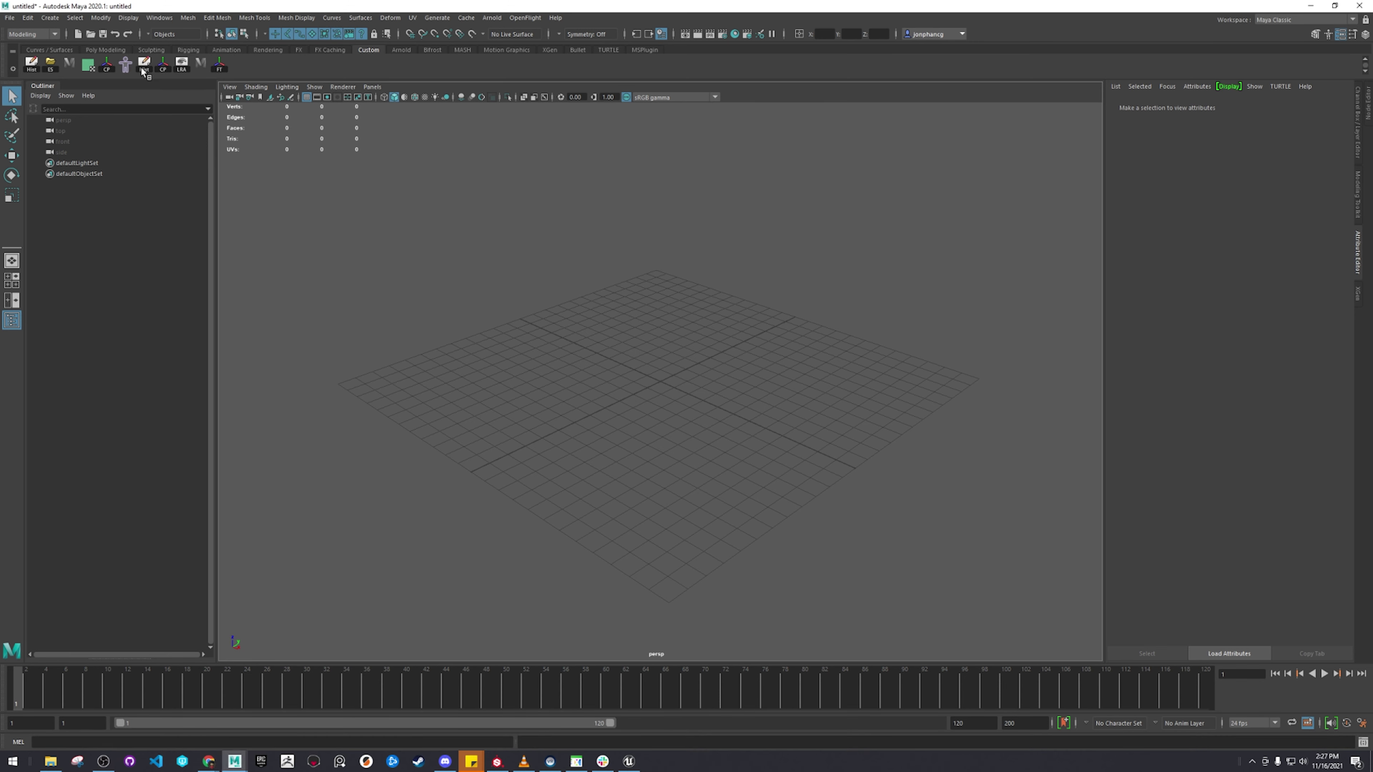
# Step: Import Taro_FaceMesh_exp.FBX from E:\metamod\Content into the empty Maya scene
pyautogui.click(10, 17)
pyautogui.click(61, 136)
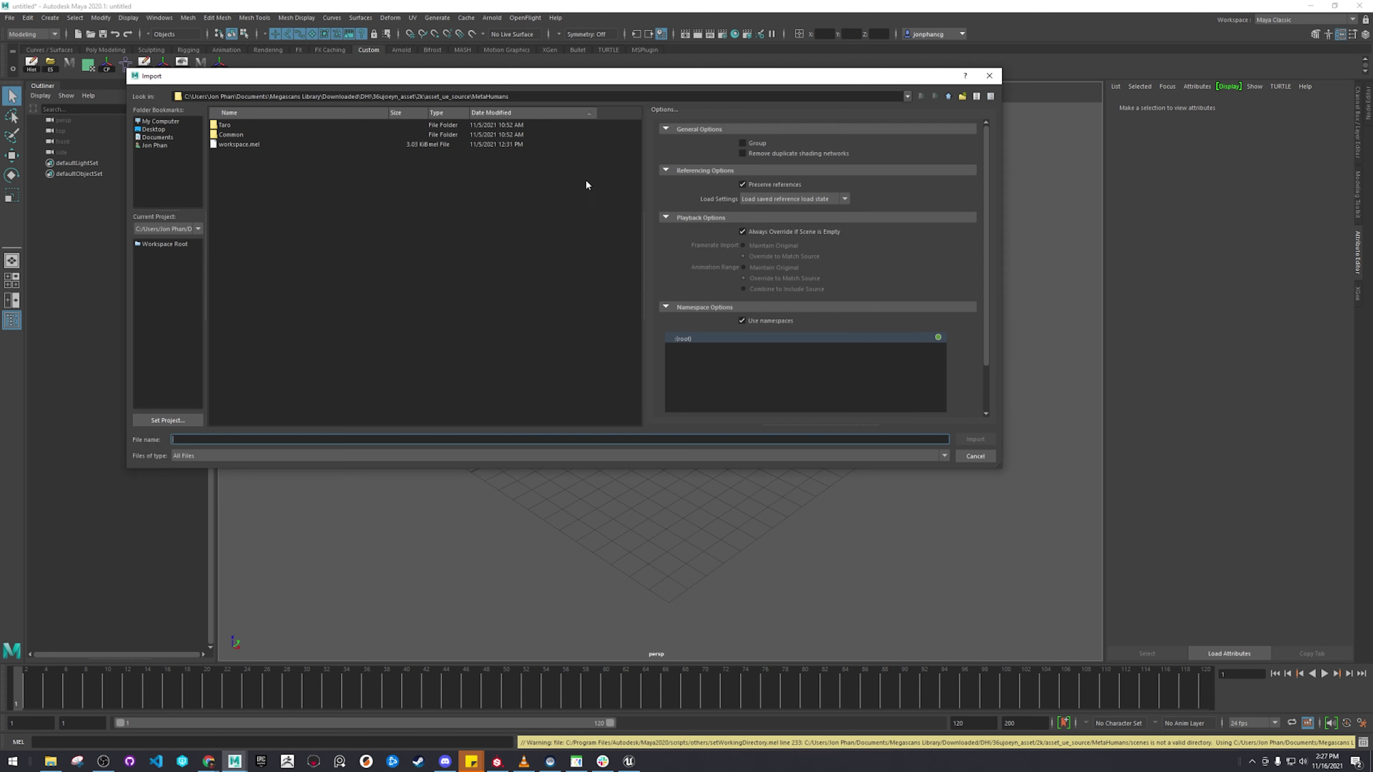
pyautogui.tripleClick(547, 98)
pyautogui.write('E:\\metamod\\Content')
pyautogui.press('Return')
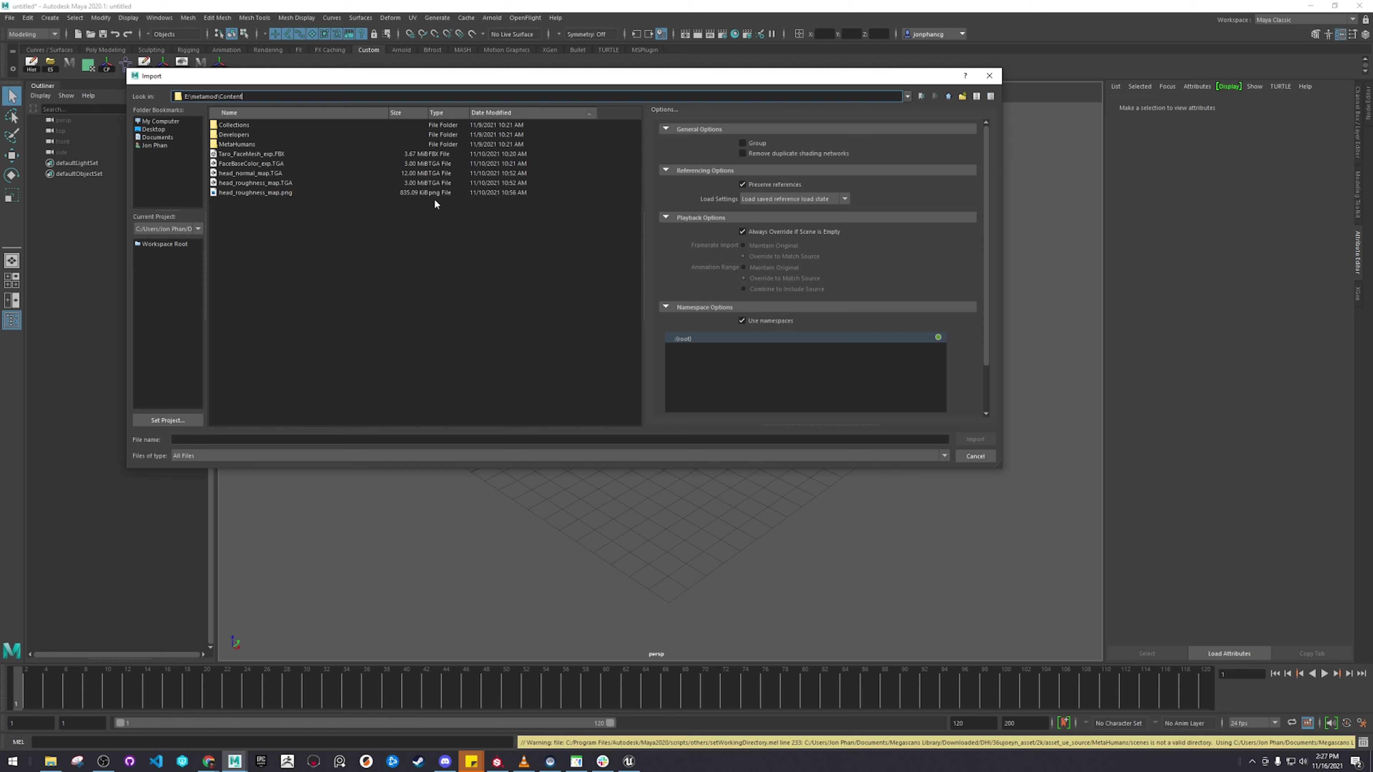
pyautogui.click(282, 155)
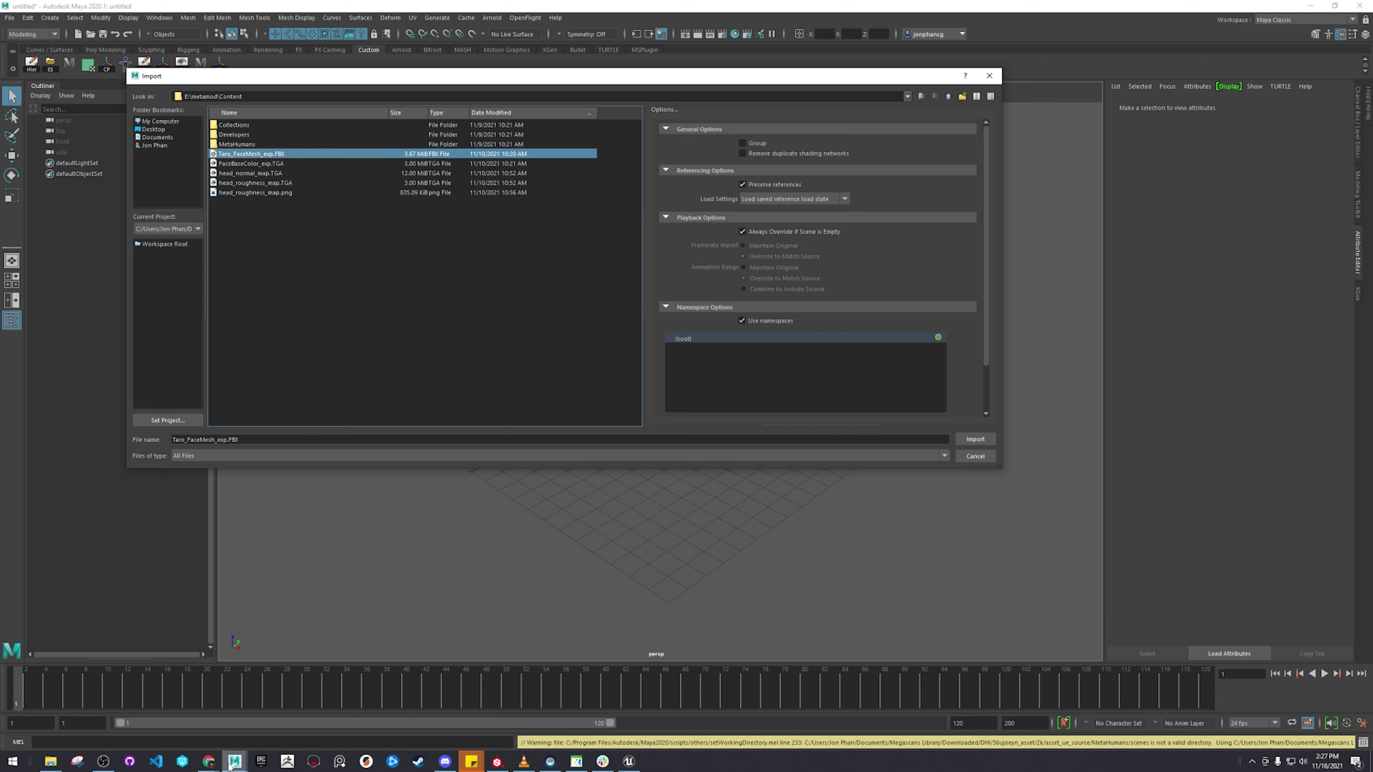
pyautogui.moveTo(234, 754)
pyautogui.click(204, 716)
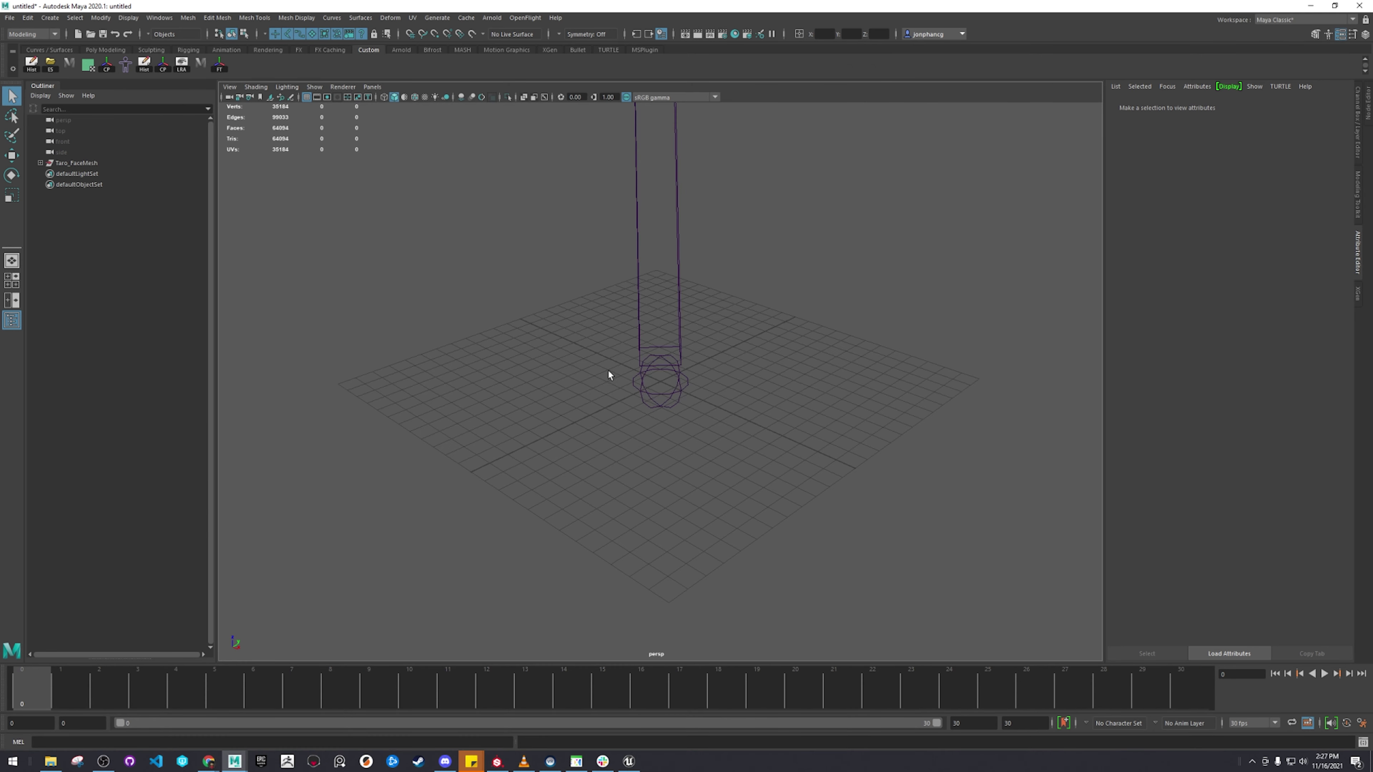
# Step: Frame the imported head mesh and hide the joints in the perspective viewport
pyautogui.scroll(-10, 584, 314)
pyautogui.keyDown('alt'); pyautogui.moveTo(623, 252); pyautogui.dragTo(625, 303, button='middle'); pyautogui.keyUp('alt')
pyautogui.scroll(5, 734, 252)
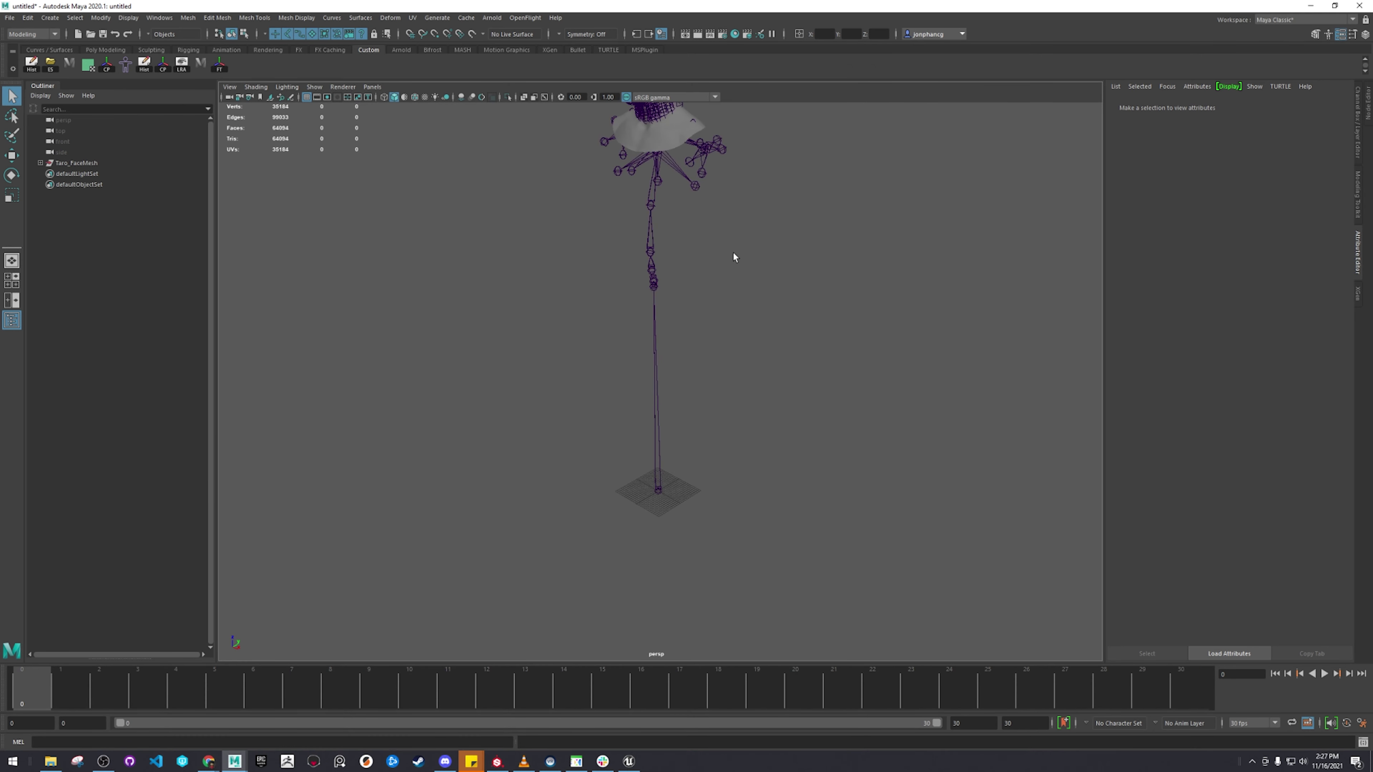
pyautogui.click(672, 143)
pyautogui.press('f')
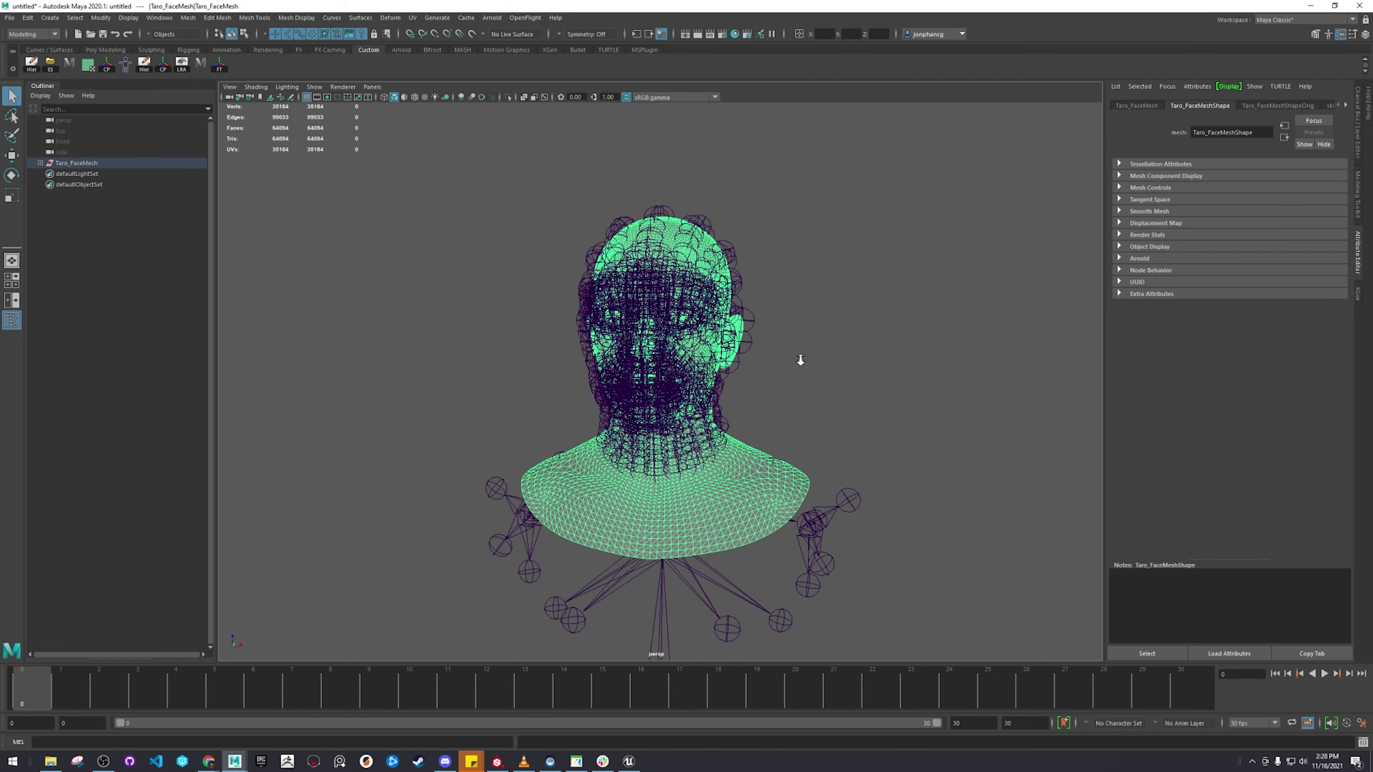
pyautogui.keyDown('alt'); pyautogui.moveTo(705, 337); pyautogui.dragTo(497, 248); pyautogui.keyUp('alt')
pyautogui.click(315, 87)
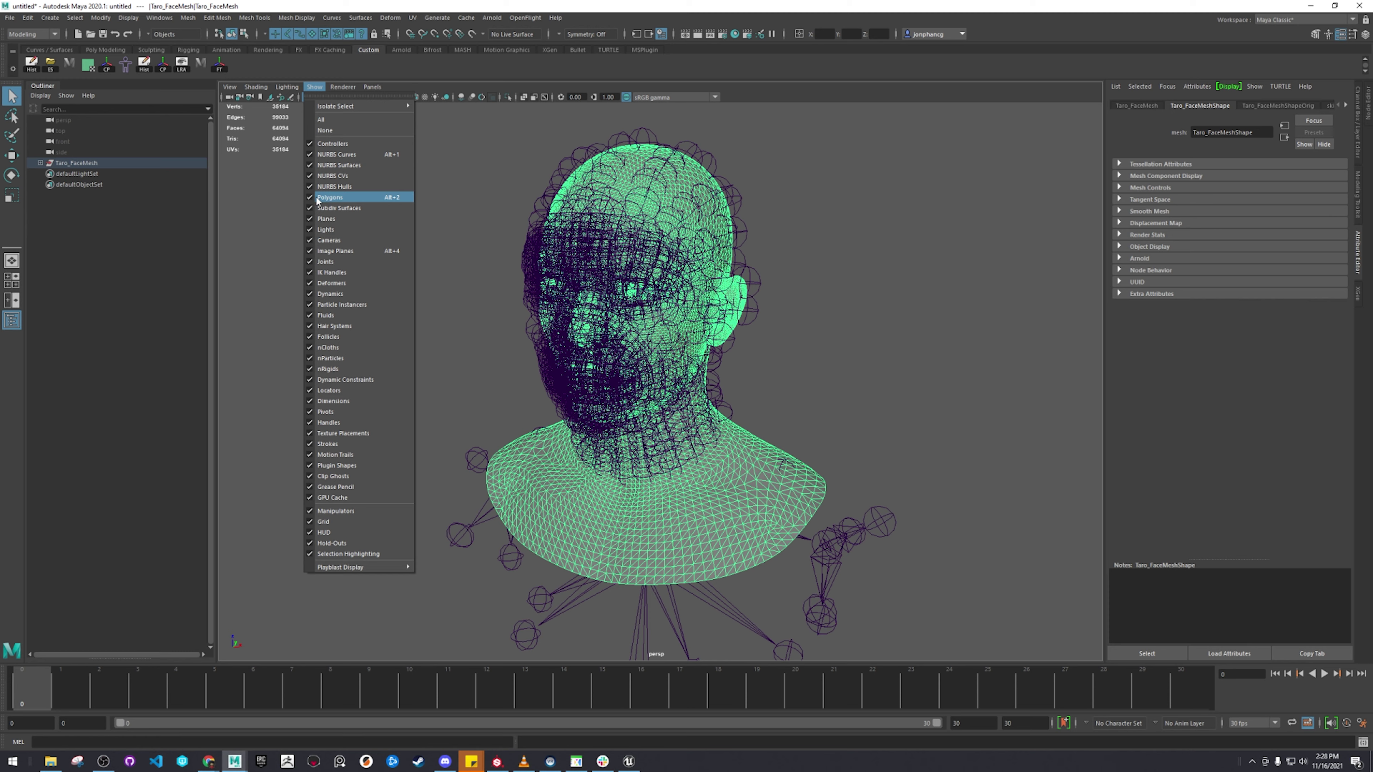
pyautogui.click(316, 261)
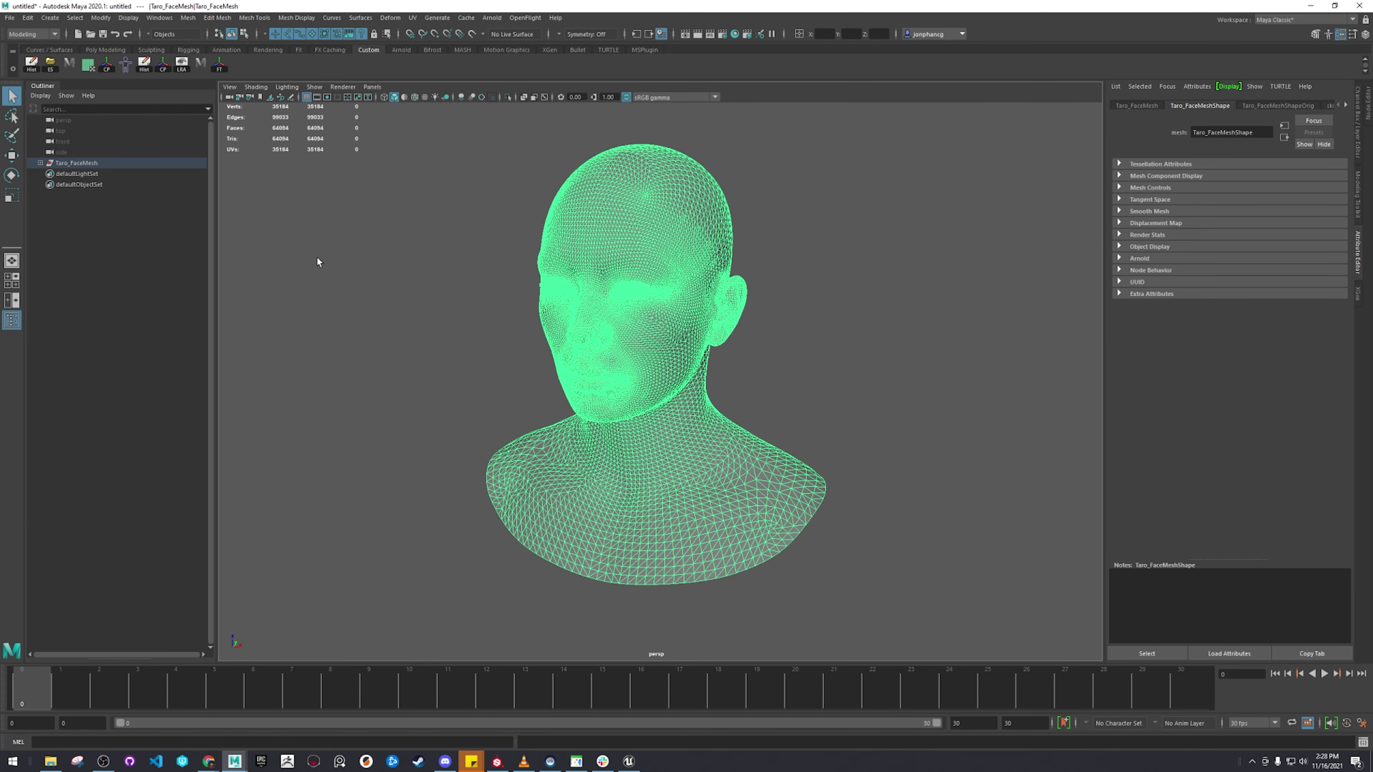
# Step: Deselect the head mesh and examine its shaded form from the front, side and above
pyautogui.click(805, 226)
pyautogui.keyDown('alt'); pyautogui.moveTo(560, 231); pyautogui.dragTo(546, 268, button='middle'); pyautogui.keyUp('alt')
pyautogui.keyDown('alt'); pyautogui.moveTo(746, 298); pyautogui.dragTo(919, 319, button='right'); pyautogui.keyUp('alt')
pyautogui.click(624, 223)
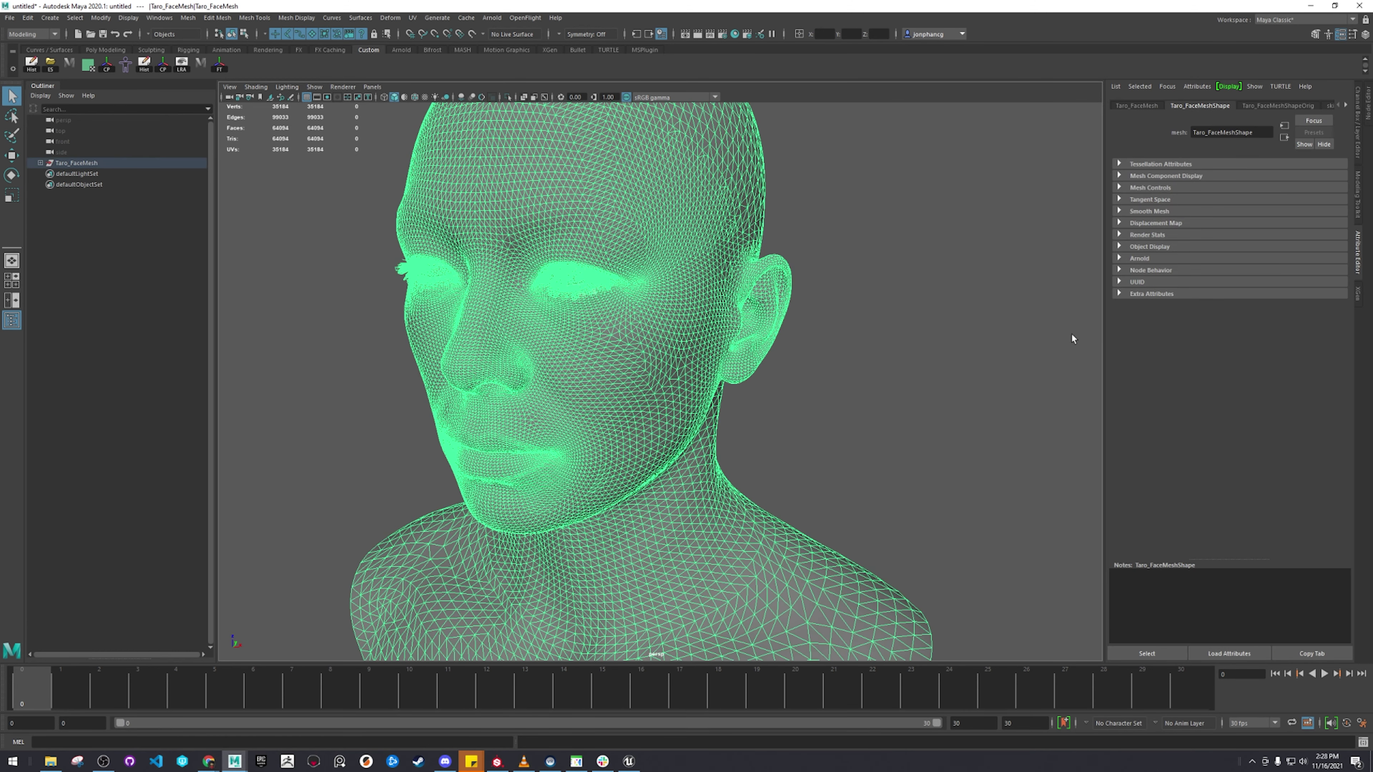
pyautogui.press('5')
pyautogui.click(883, 282)
pyautogui.moveTo(882, 282)
pyautogui.keyDown('alt'); pyautogui.mouseDown()
pyautogui.moveTo(579, 294)
pyautogui.moveTo(524, 336)
pyautogui.mouseUp(); pyautogui.keyUp('alt')
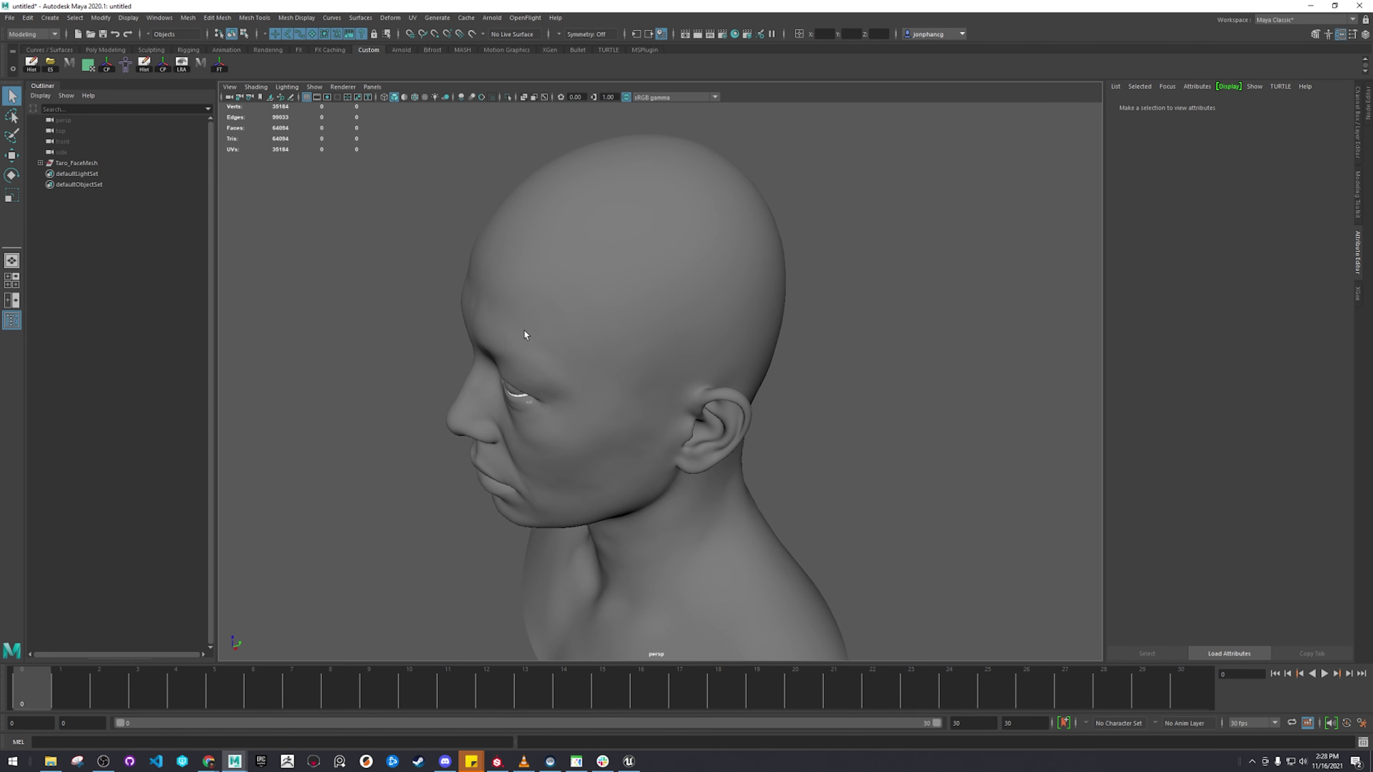
pyautogui.keyDown('alt'); pyautogui.moveTo(542, 283); pyautogui.dragTo(694, 370); pyautogui.keyUp('alt')
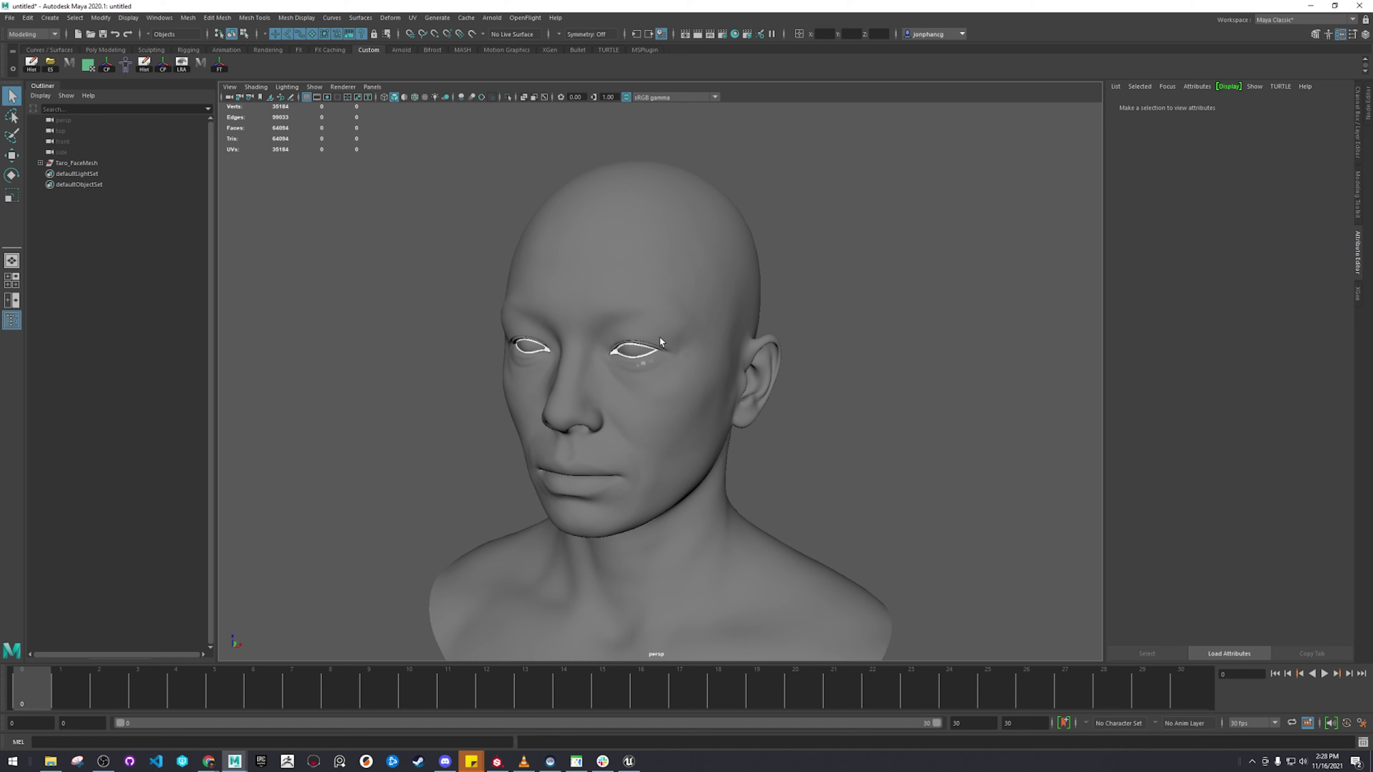
pyautogui.scroll(3, 584, 268)
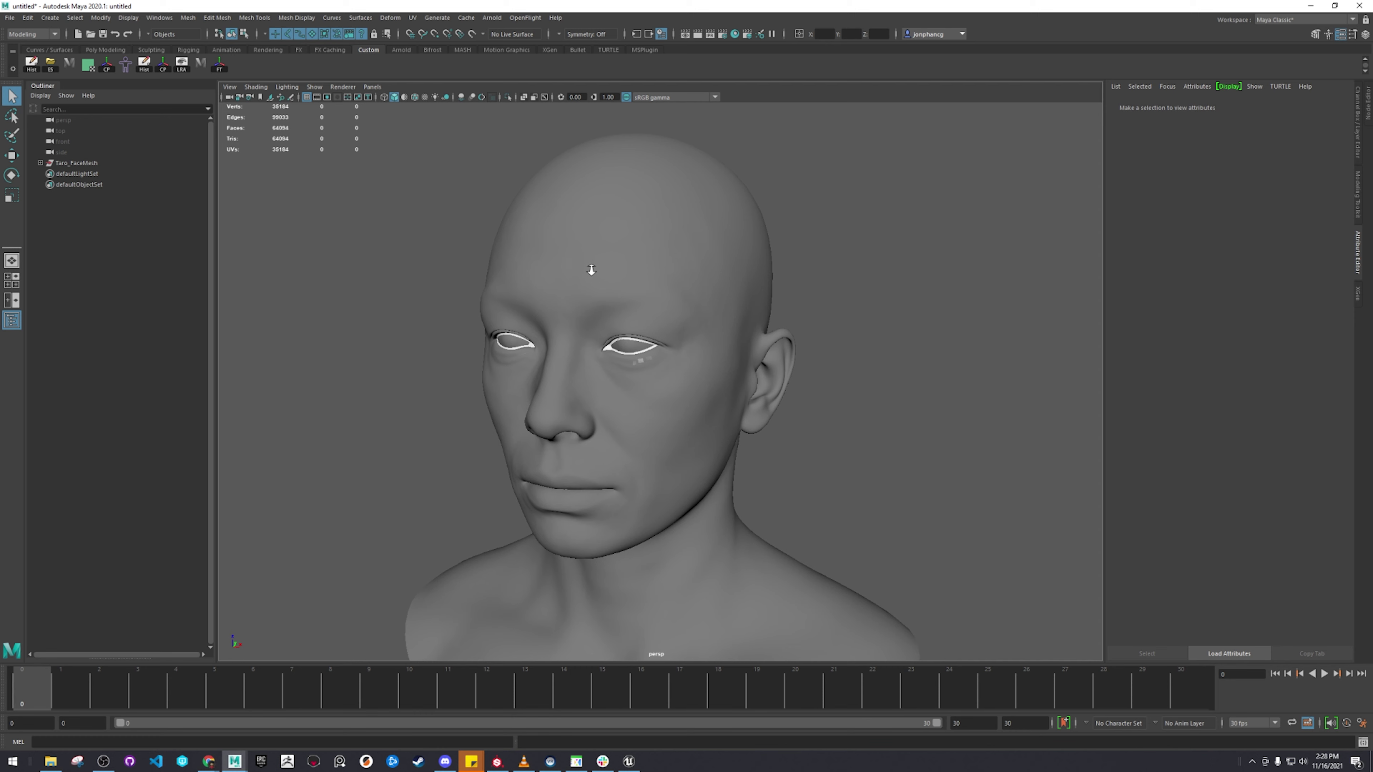
# Step: Create a polygon cylinder and raise it from the grid to the crown of the head
pyautogui.keyDown('alt'); pyautogui.moveTo(597, 223); pyautogui.dragTo(595, 239, button='middle'); pyautogui.keyUp('alt')
pyautogui.keyDown('shift'); pyautogui.moveTo(881, 224); pyautogui.dragTo(807, 234, button='right'); pyautogui.keyUp('shift')
pyautogui.scroll(-6, 809, 239)
pyautogui.press('w')
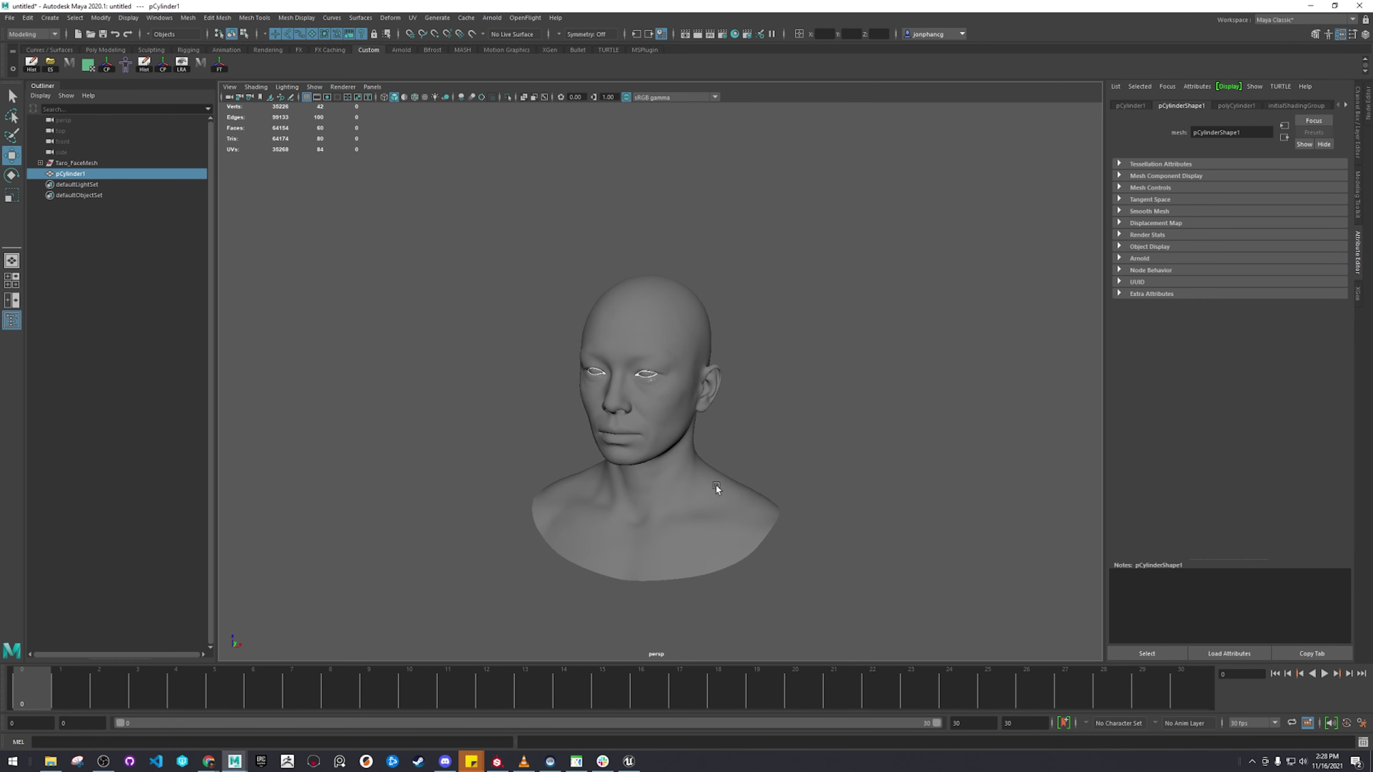
pyautogui.scroll(-3, 711, 485)
pyautogui.moveTo(657, 539); pyautogui.dragTo(663, 268)
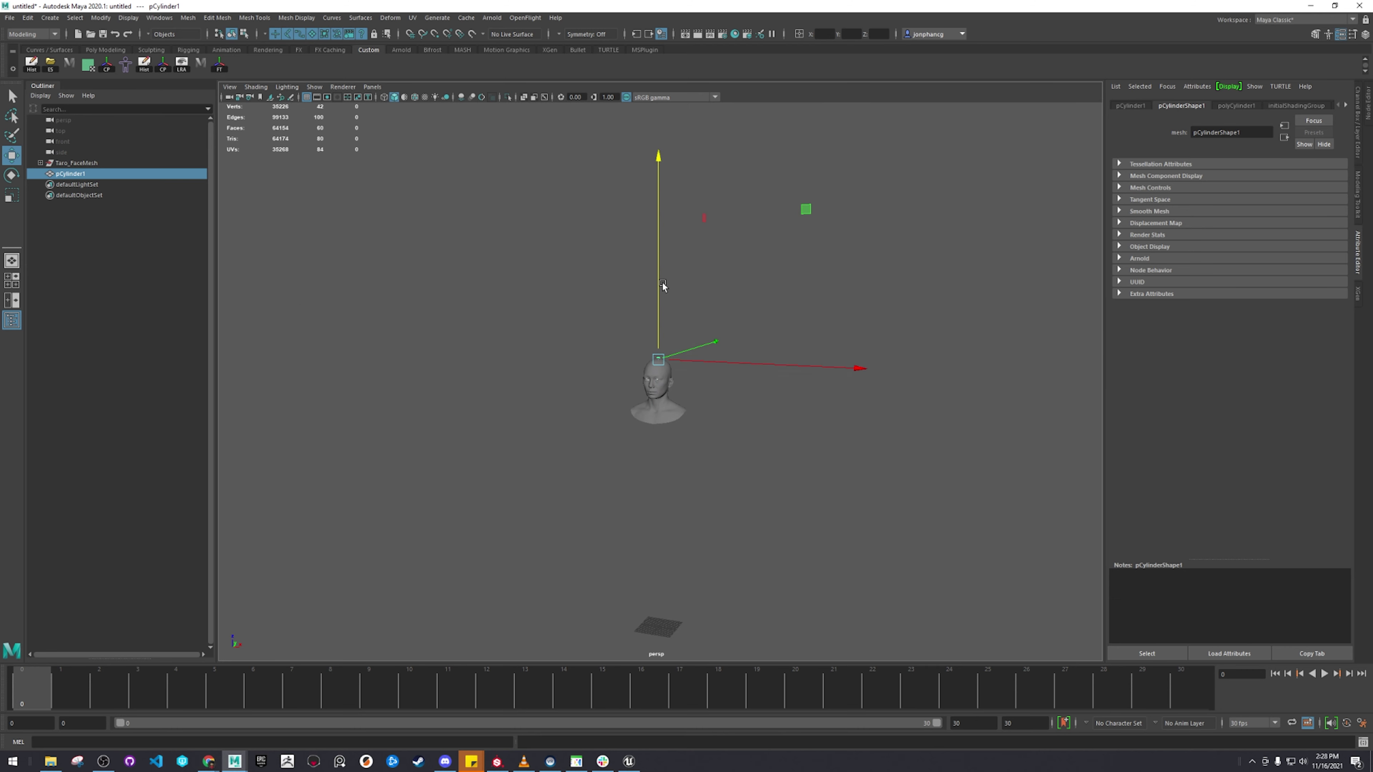
# Step: Scale the cylinder up uniformly until it is roughly as wide as the head
pyautogui.press('f')
pyautogui.press('r')
pyautogui.scroll(-8, 657, 381)
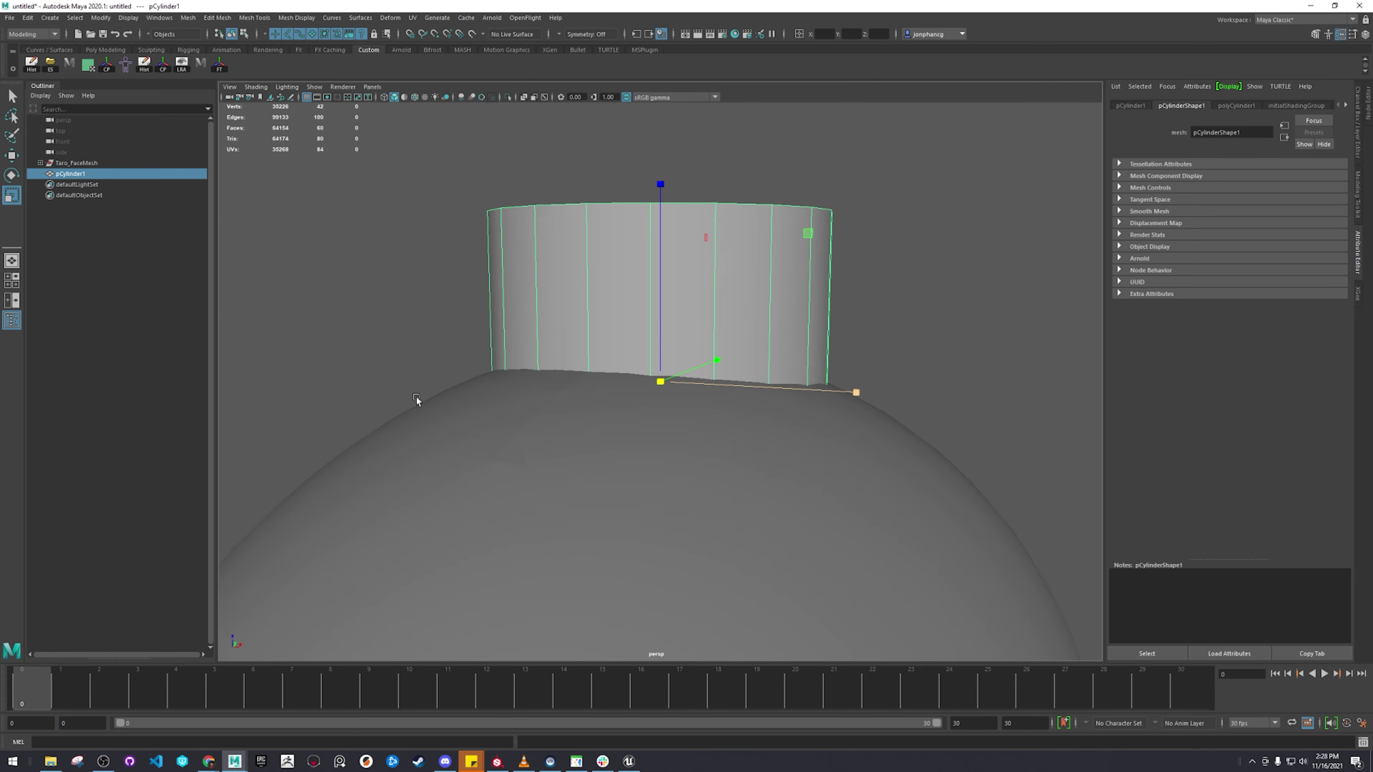
pyautogui.moveTo(660, 382); pyautogui.dragTo(858, 413)
# Step: Reposition the cylinder over the crown and adjust its width so that it sits around the head like a hat
pyautogui.keyDown('alt'); pyautogui.moveTo(610, 425); pyautogui.dragTo(583, 426); pyautogui.keyUp('alt')
pyautogui.keyDown('alt'); pyautogui.moveTo(583, 426); pyautogui.dragTo(597, 352, button='middle'); pyautogui.keyUp('alt')
pyautogui.press('w')
pyautogui.keyDown('alt'); pyautogui.moveTo(597, 352); pyautogui.dragTo(706, 222); pyautogui.keyUp('alt')
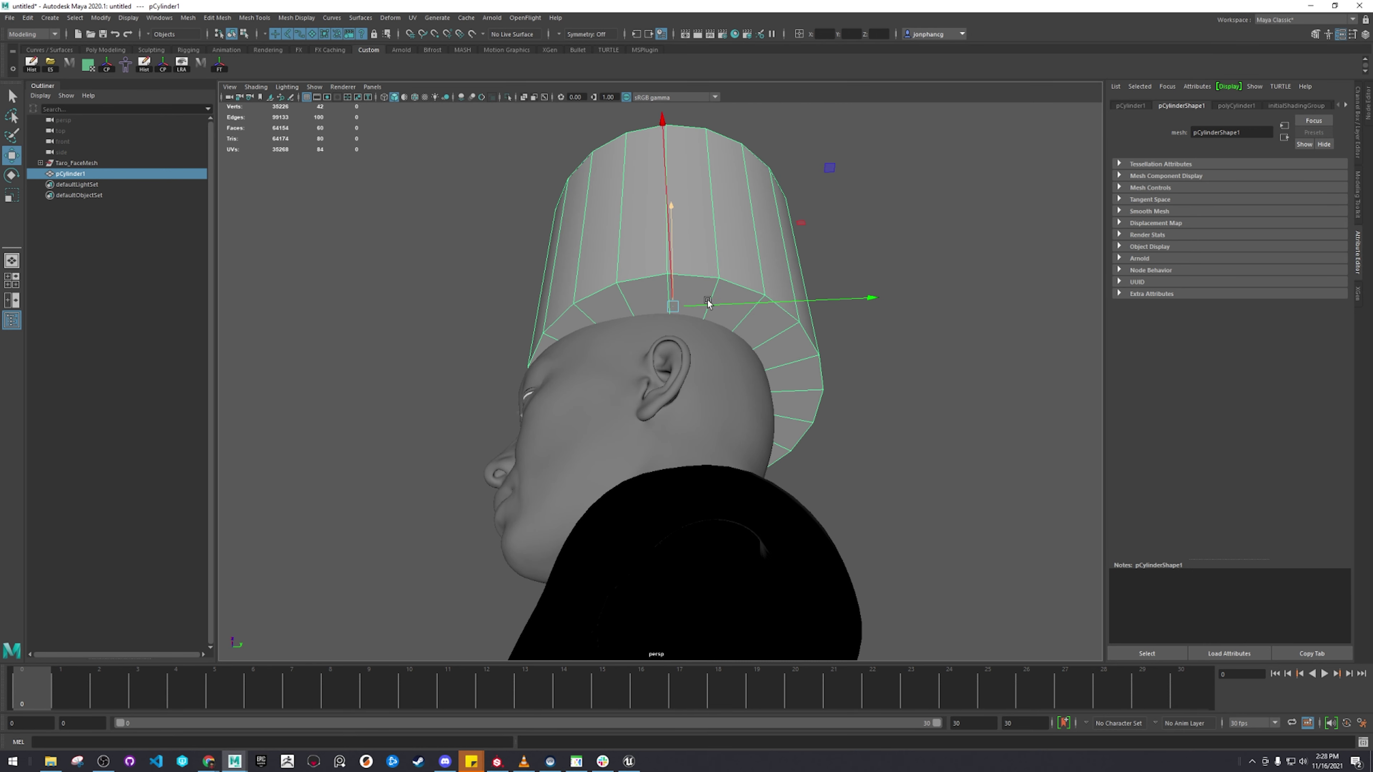
pyautogui.moveTo(724, 300); pyautogui.dragTo(624, 315)
pyautogui.press('r')
pyautogui.press('w')
pyautogui.moveTo(651, 224); pyautogui.dragTo(799, 357)
pyautogui.press('r')
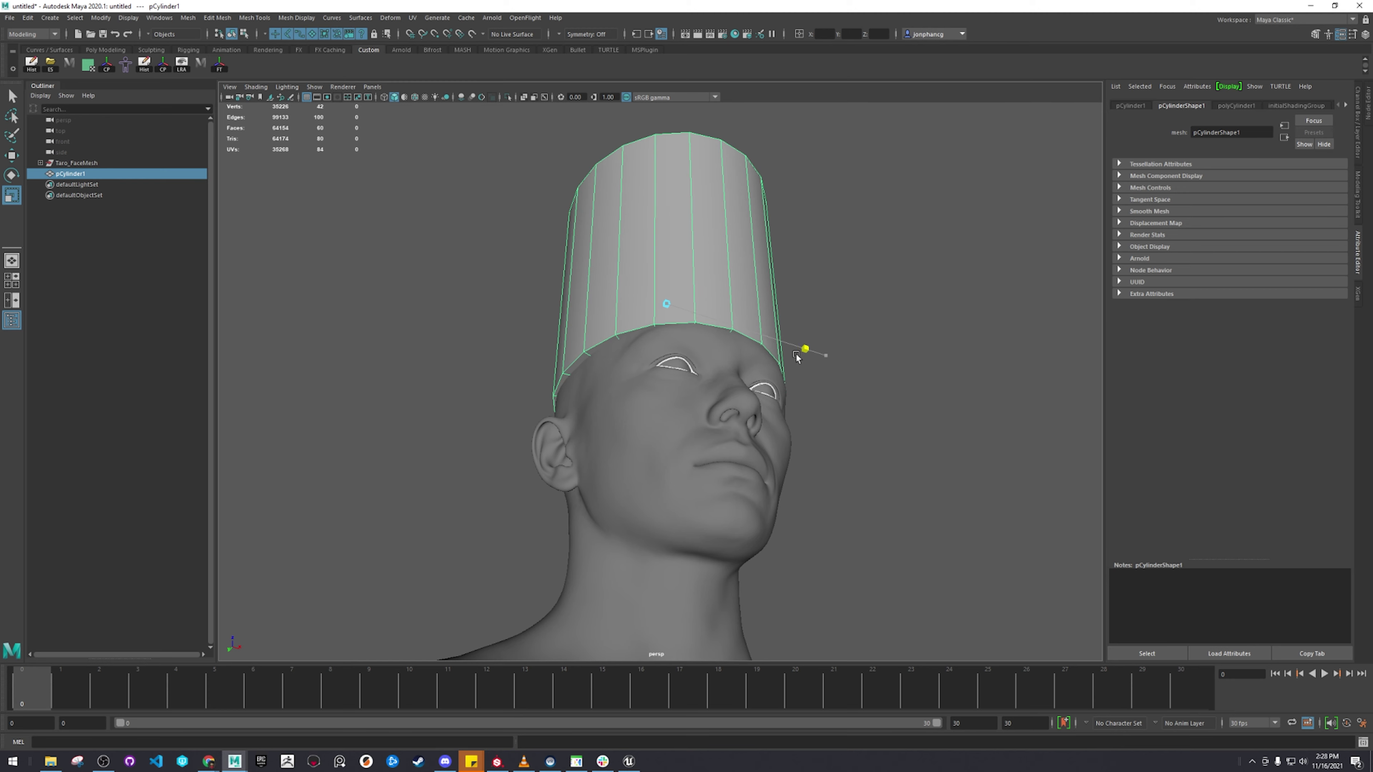
# Step: Lower the cylinder's top ring of vertices to about half the original height and return to object selection
pyautogui.keyDown('alt'); pyautogui.moveTo(673, 354); pyautogui.dragTo(642, 352); pyautogui.keyUp('alt')
pyautogui.press('q')
pyautogui.moveTo(640, 348); pyautogui.dragTo(584, 341, button='right')
pyautogui.moveTo(493, 212); pyautogui.dragTo(778, 300)
pyautogui.keyDown('alt'); pyautogui.moveTo(703, 325); pyautogui.dragTo(711, 291); pyautogui.keyUp('alt')
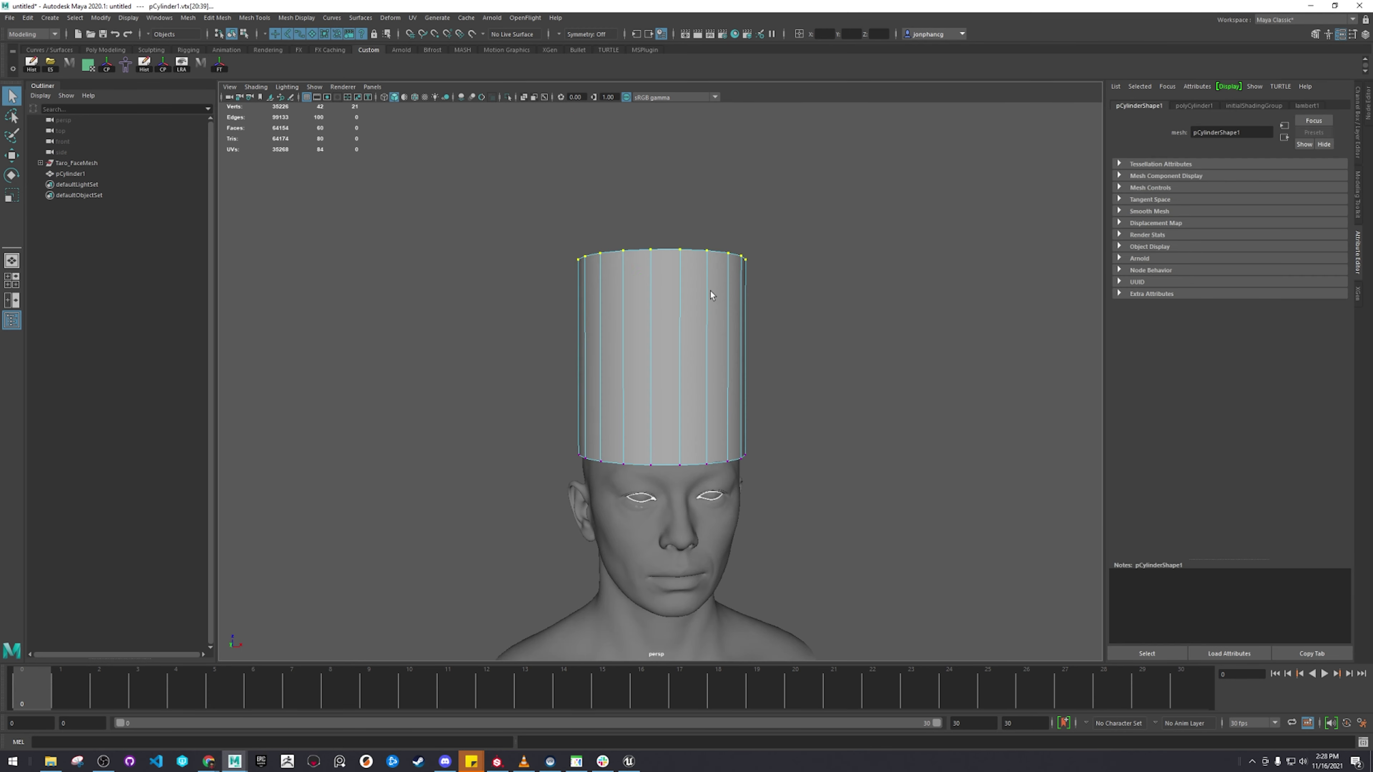
pyautogui.press('w')
pyautogui.moveTo(660, 243); pyautogui.dragTo(651, 352)
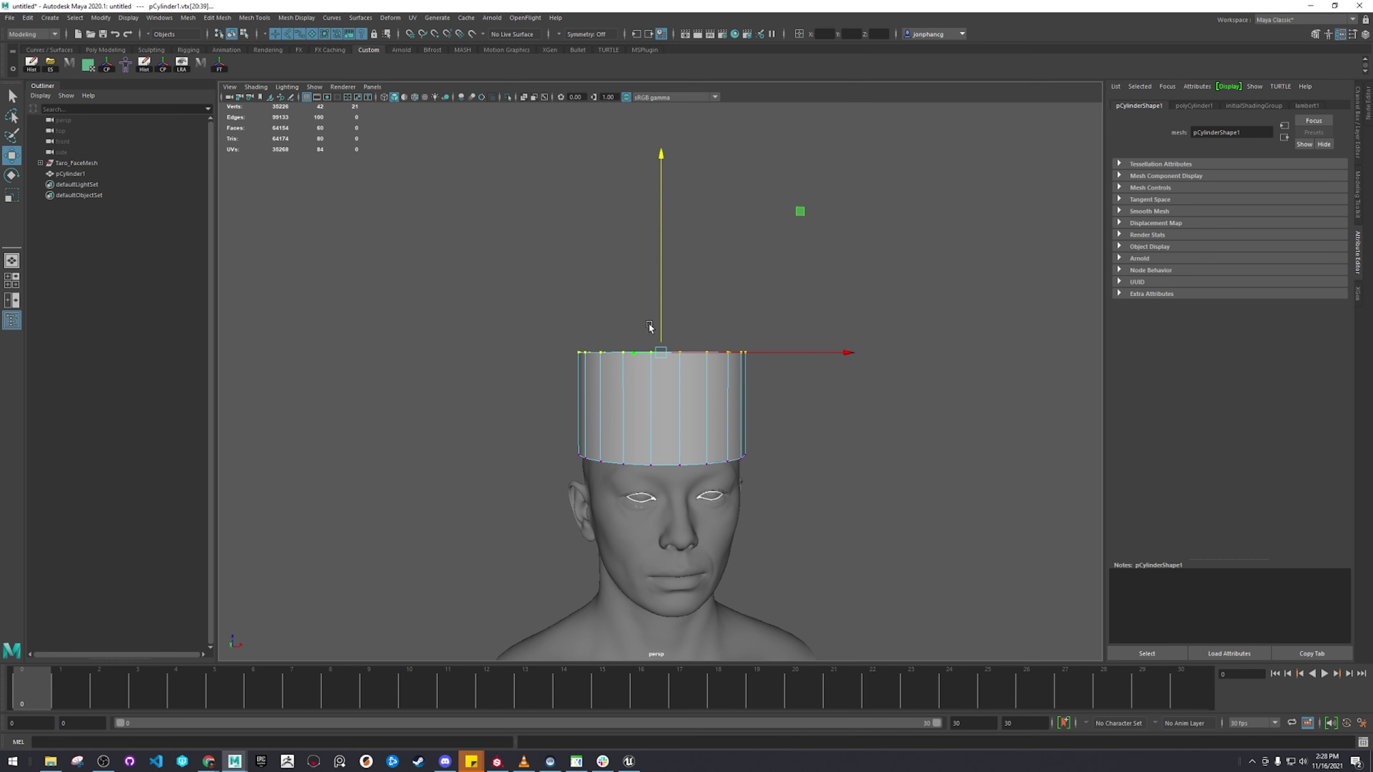
pyautogui.press('q')
pyautogui.press('F8')
# Step: Turn on Round Cap in the cylinder's polyCylinder1 construction settings
pyautogui.click(1356, 127)
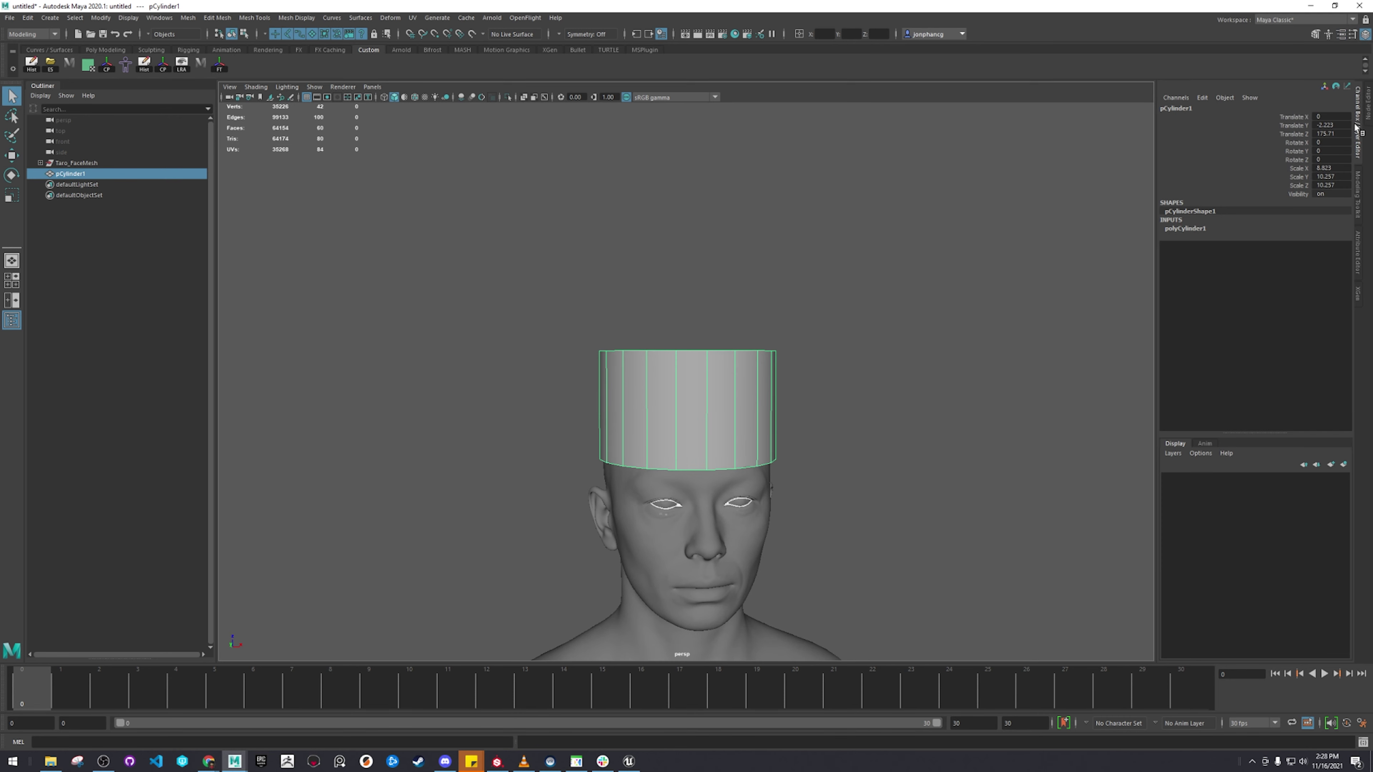
pyautogui.click(1231, 227)
pyautogui.click(1292, 288)
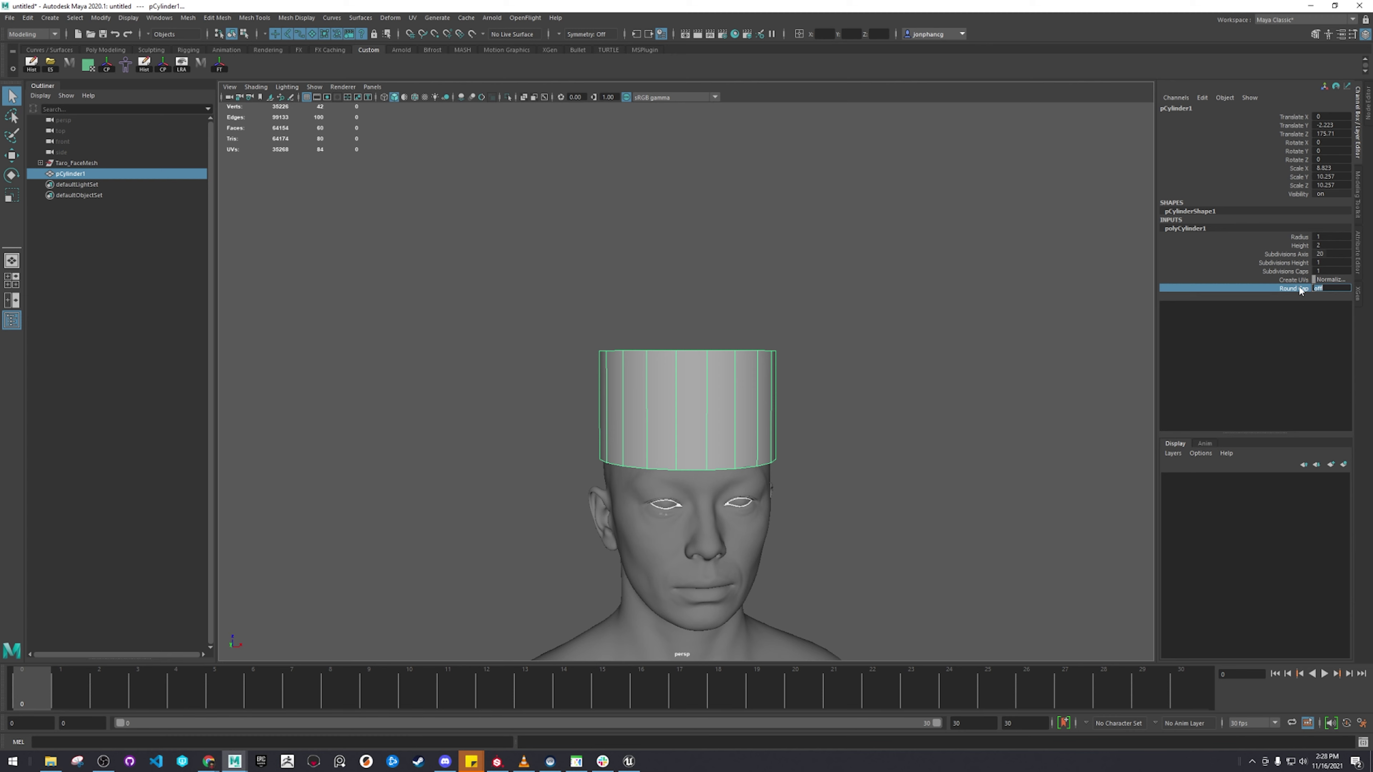
pyautogui.moveTo(1083, 294); pyautogui.dragTo(1100, 292, button='middle')
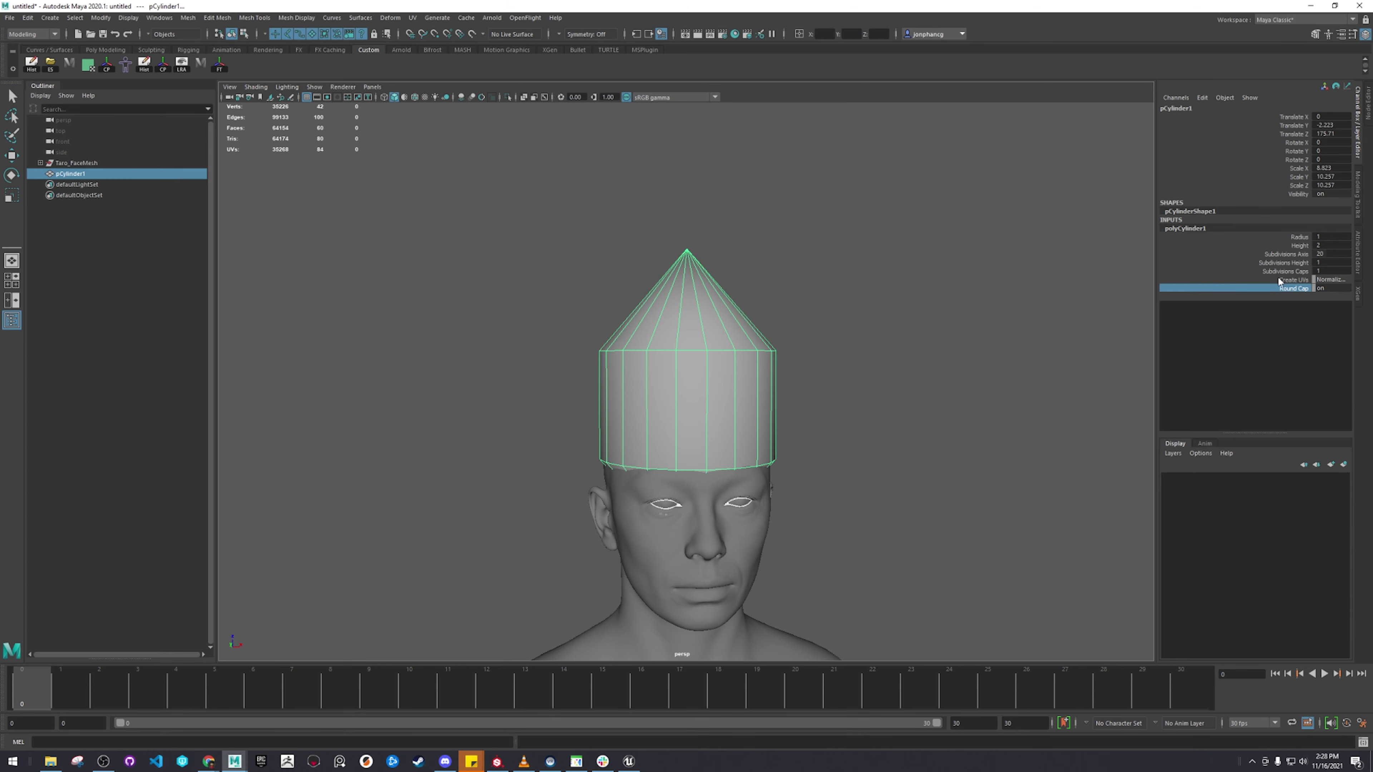
# Step: Raise the cylinder's Subdivisions Caps to 5 to round off the dome
pyautogui.click(1284, 253)
pyautogui.click(1285, 246)
pyautogui.click(1285, 263)
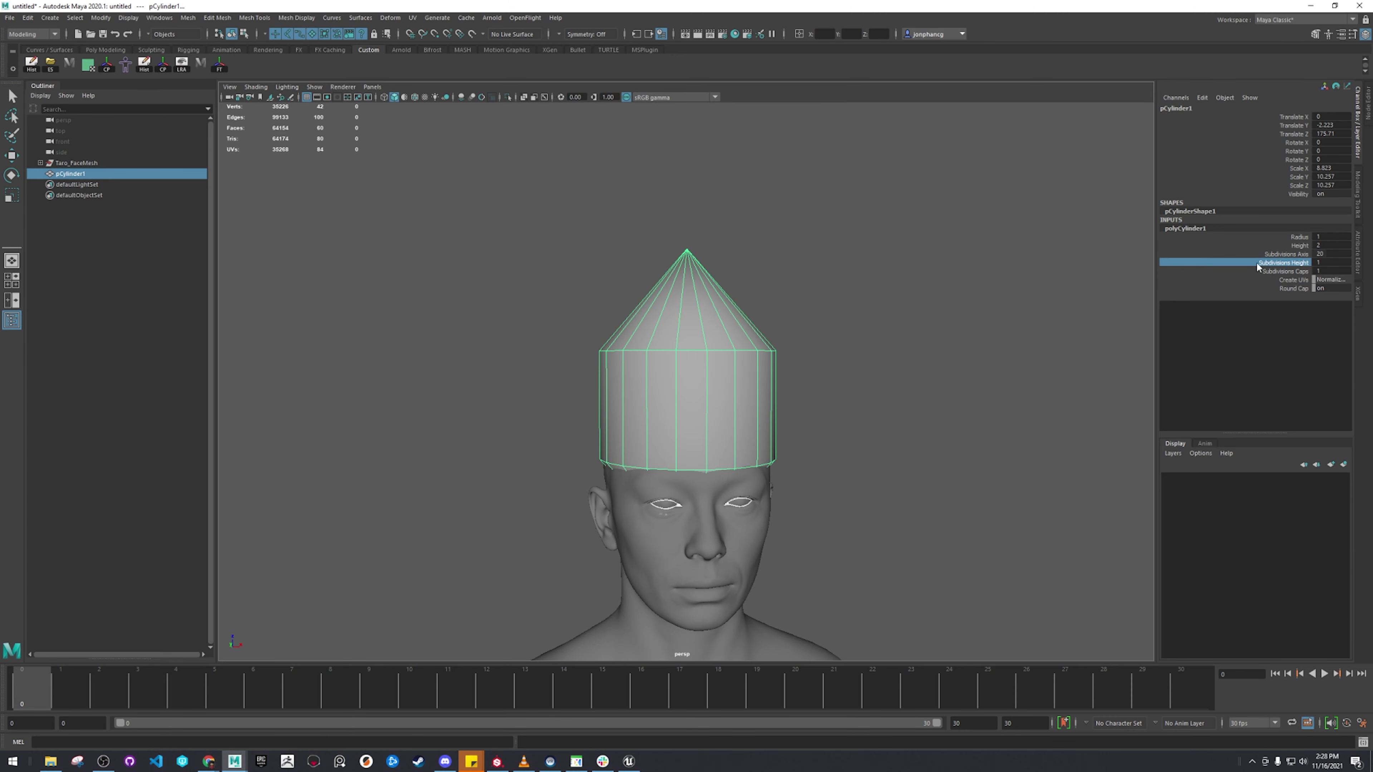
pyautogui.click(1263, 270)
pyautogui.moveTo(1072, 280); pyautogui.dragTo(1083, 282, button='middle')
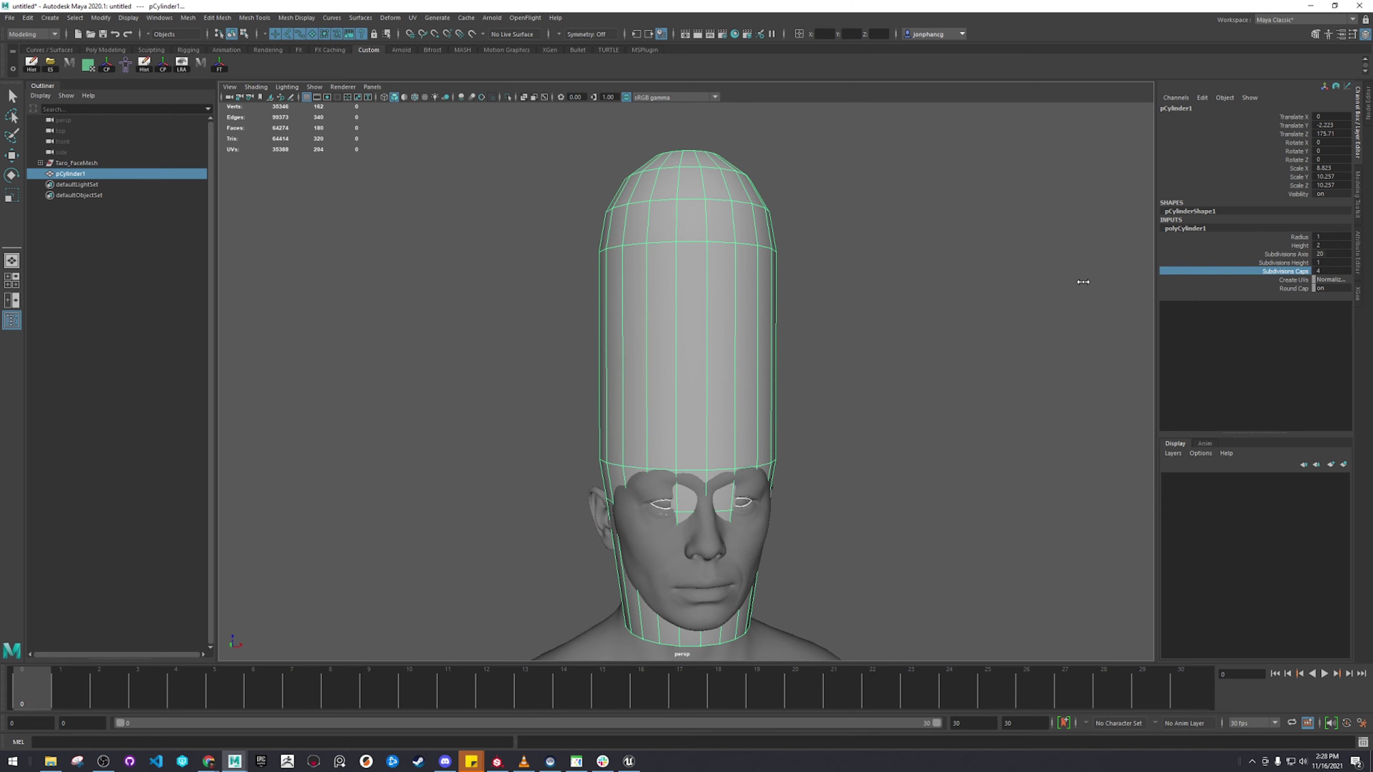
pyautogui.keyDown('alt'); pyautogui.moveTo(934, 300); pyautogui.dragTo(901, 300, button='right'); pyautogui.keyUp('alt')
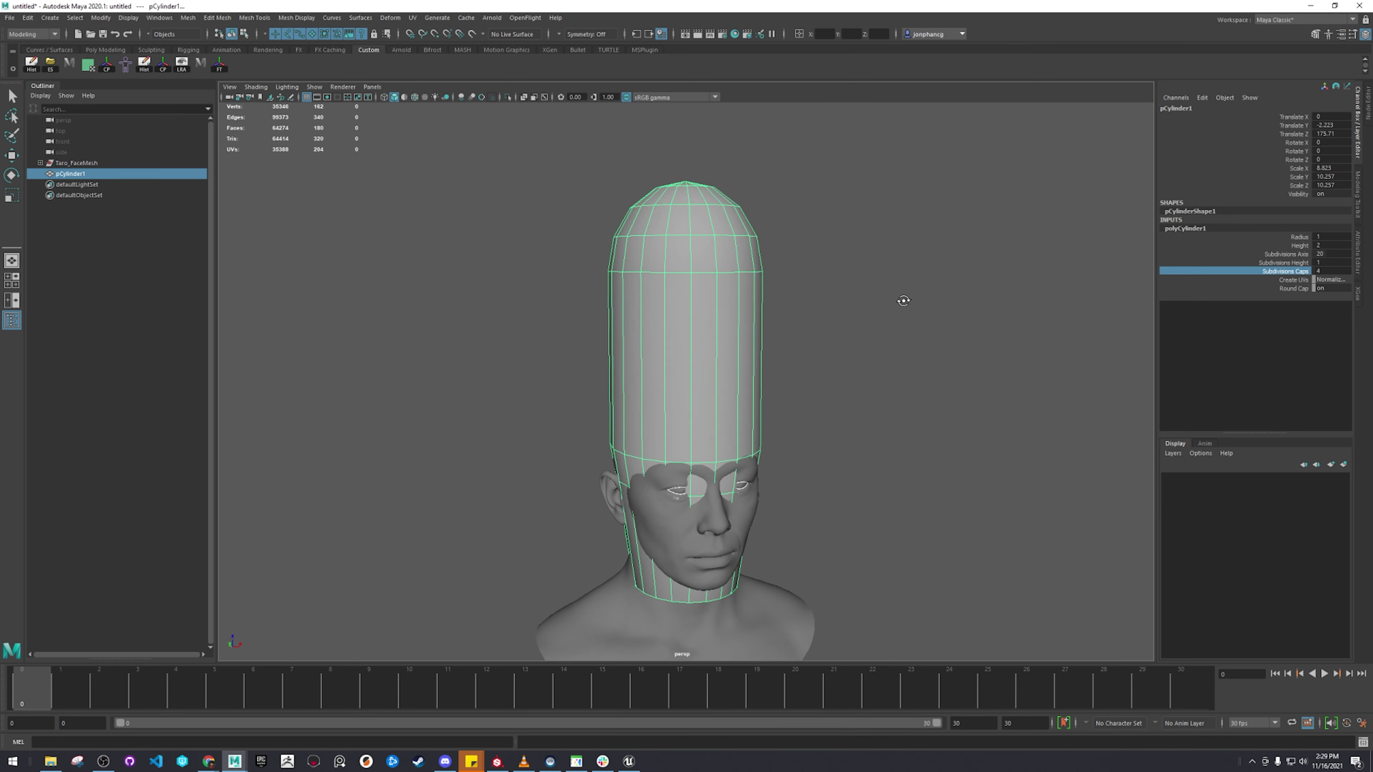
pyautogui.keyDown('alt'); pyautogui.moveTo(901, 300); pyautogui.dragTo(931, 307); pyautogui.keyUp('alt')
pyautogui.moveTo(1039, 288); pyautogui.dragTo(1047, 287, button='middle')
pyautogui.keyDown('alt'); pyautogui.moveTo(827, 399); pyautogui.dragTo(866, 272); pyautogui.keyUp('alt')
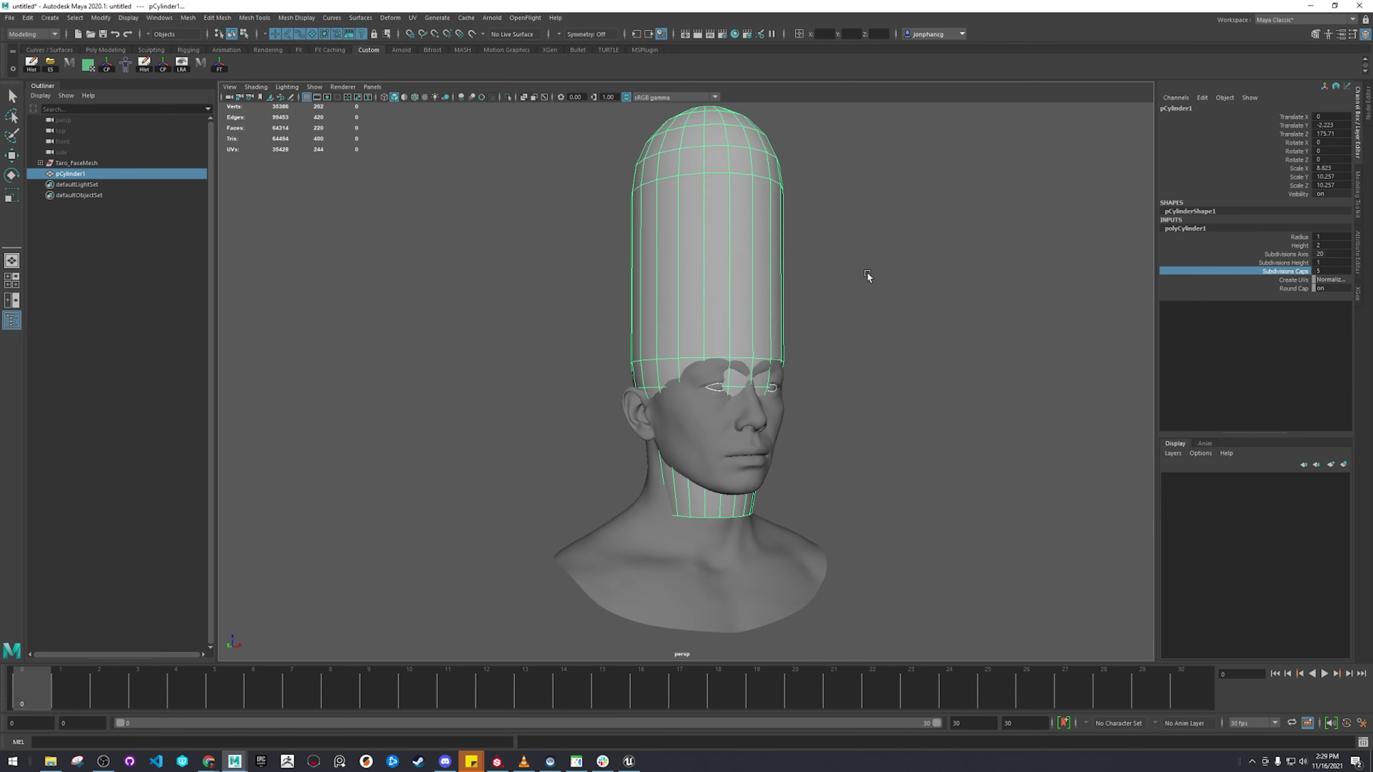
# Step: Delete the faces of the lower rounded cap, keeping the cylinder's side walls and top dome
pyautogui.press('q')
pyautogui.click(525, 301)
pyautogui.moveTo(532, 303); pyautogui.dragTo(854, 544)
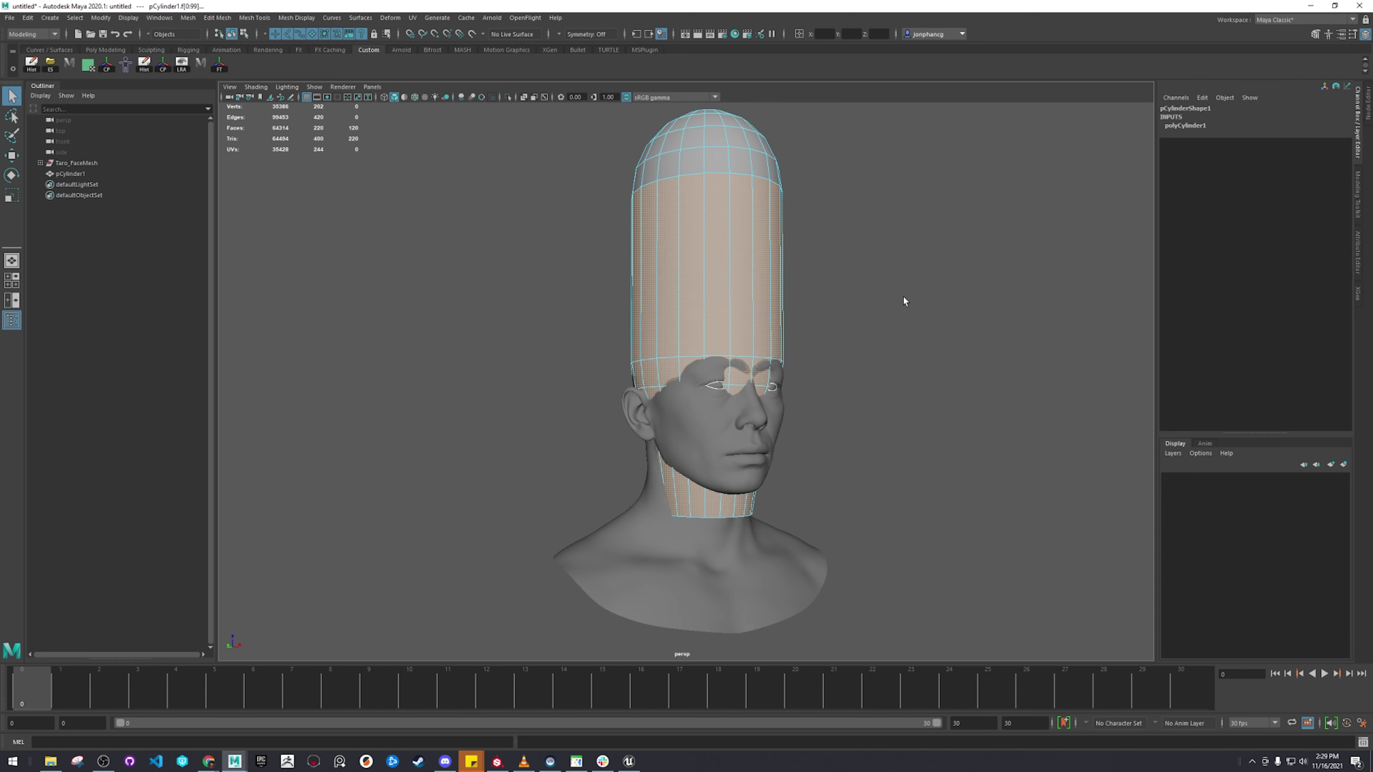
pyautogui.keyDown('alt'); pyautogui.moveTo(903, 296); pyautogui.dragTo(790, 301, button='right'); pyautogui.keyUp('alt')
pyautogui.keyDown('alt'); pyautogui.moveTo(790, 301); pyautogui.dragTo(781, 346, button='middle'); pyautogui.keyUp('alt')
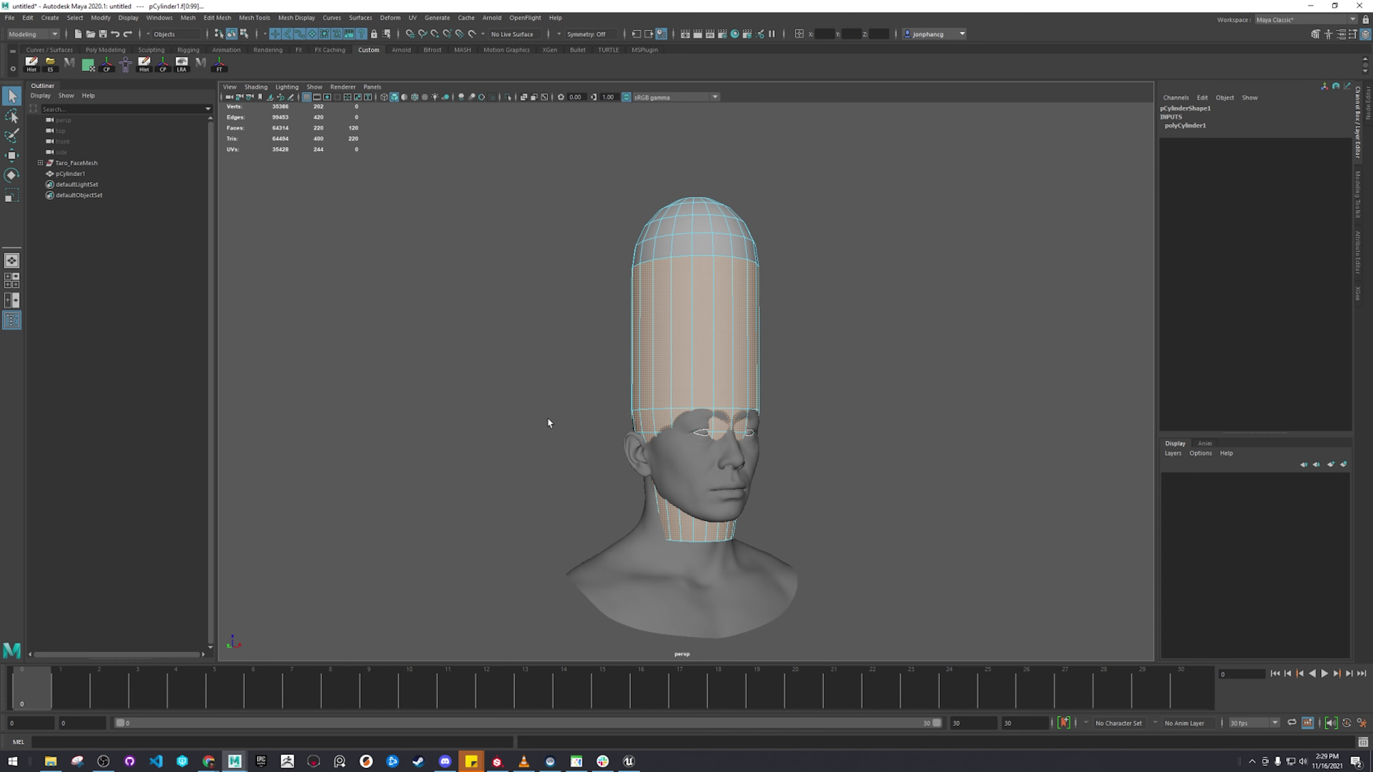
pyautogui.keyDown('ctrl'); pyautogui.moveTo(555, 302); pyautogui.dragTo(811, 346); pyautogui.keyUp('ctrl')
pyautogui.press('Delete')
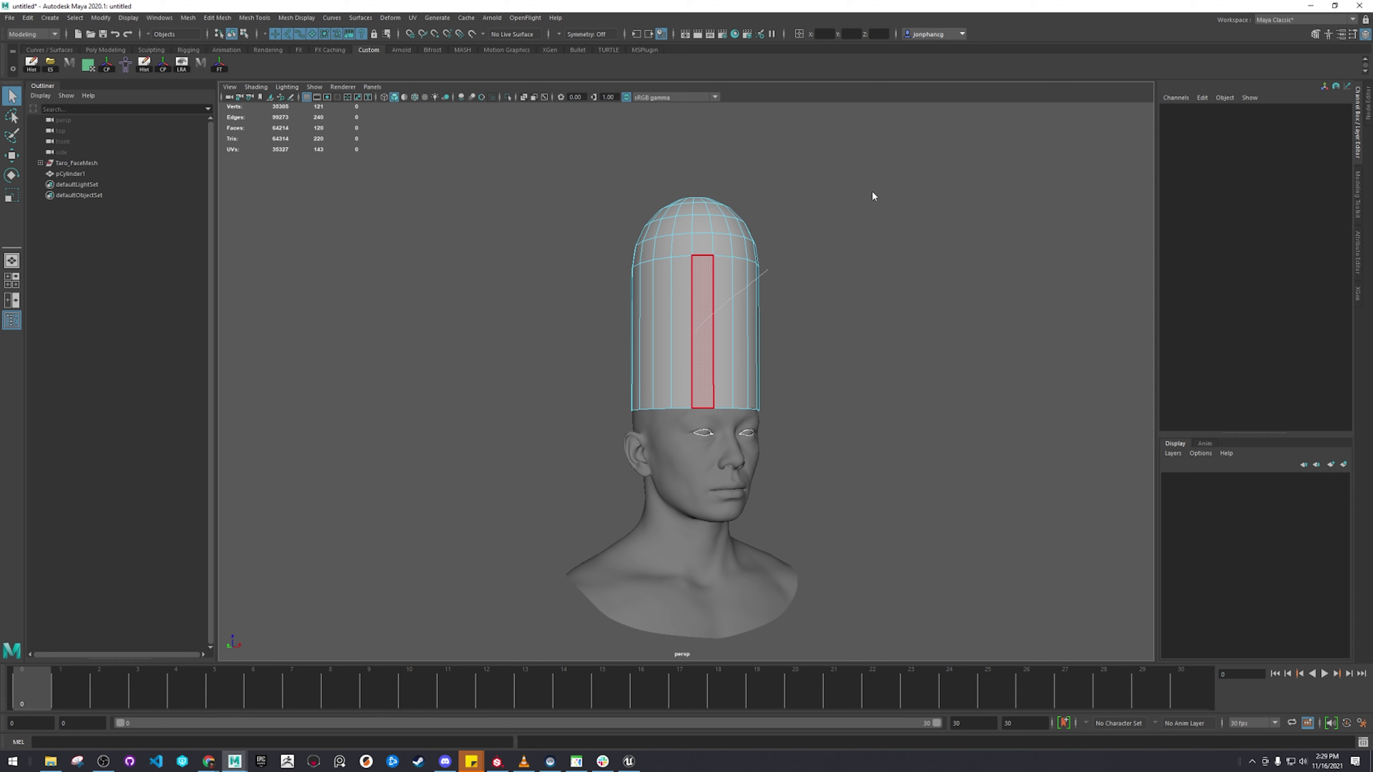
# Step: Flatten the hat vertically to a Scale Z of about 3.58 and lower it onto the crown
pyautogui.press('F8')
pyautogui.press('w')
pyautogui.press('r')
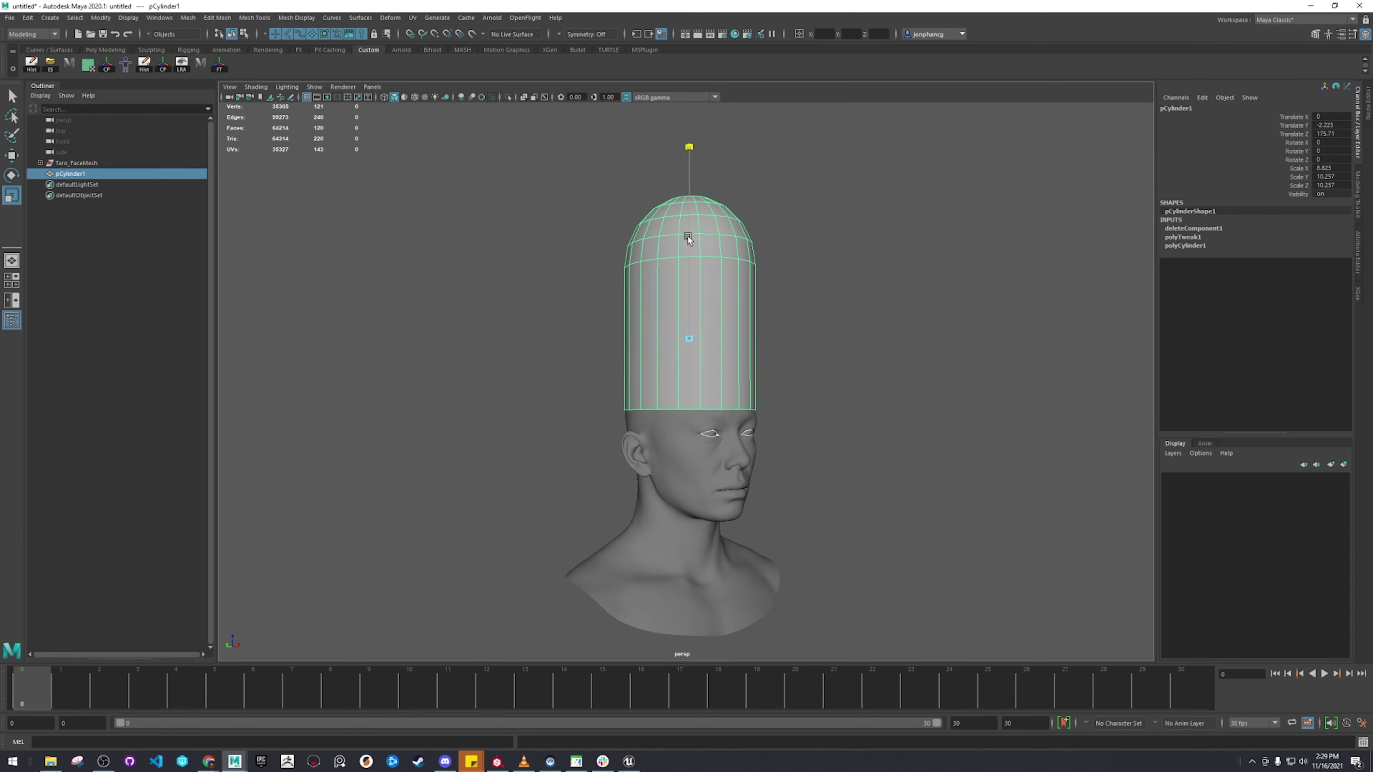
pyautogui.moveTo(687, 236); pyautogui.dragTo(696, 386)
pyautogui.press('w')
pyautogui.press('r')
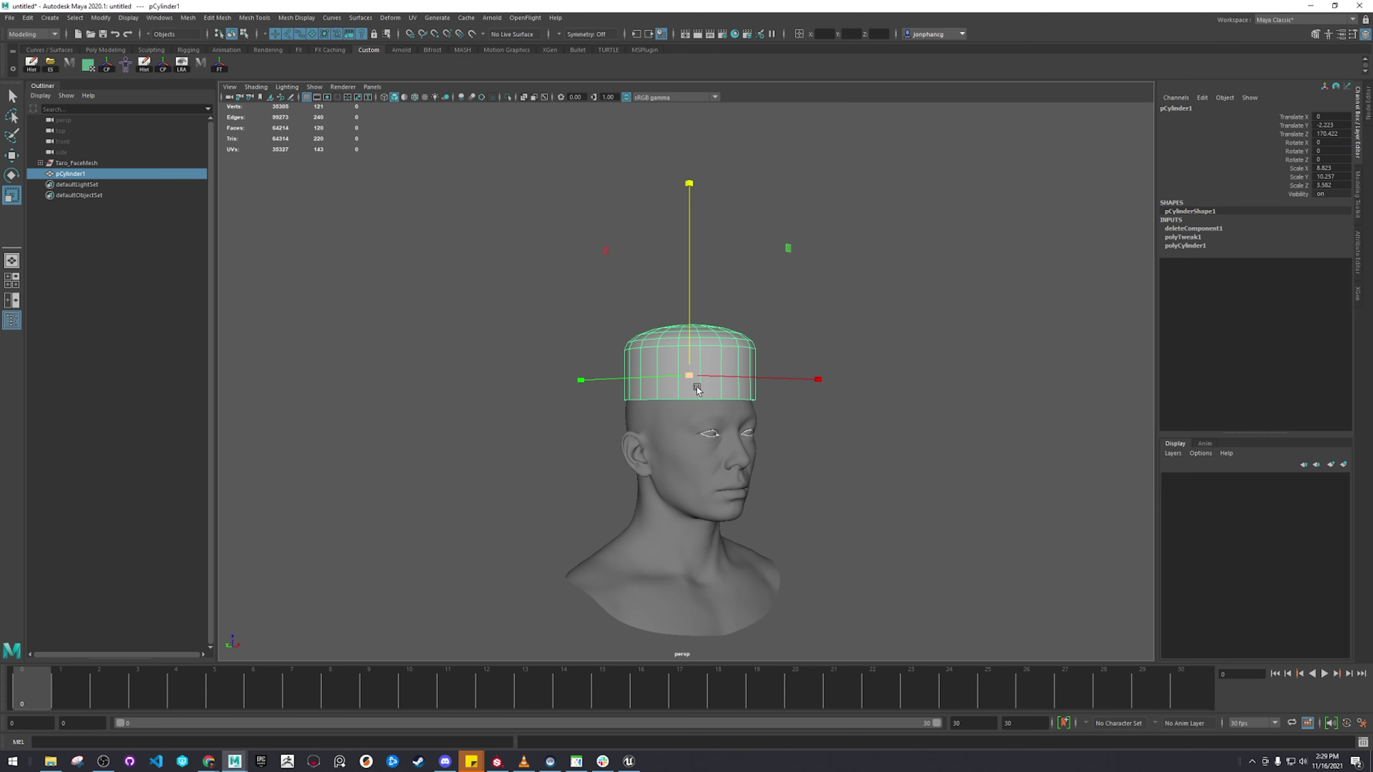
# Step: Fine-tune the hat's height from the side, moving it down to a Translate Z of about 169.5
pyautogui.keyDown('alt'); pyautogui.moveTo(696, 385); pyautogui.dragTo(729, 391, button='right'); pyautogui.keyUp('alt')
pyautogui.keyDown('alt'); pyautogui.moveTo(729, 390); pyautogui.dragTo(792, 381); pyautogui.keyUp('alt')
pyautogui.press('w')
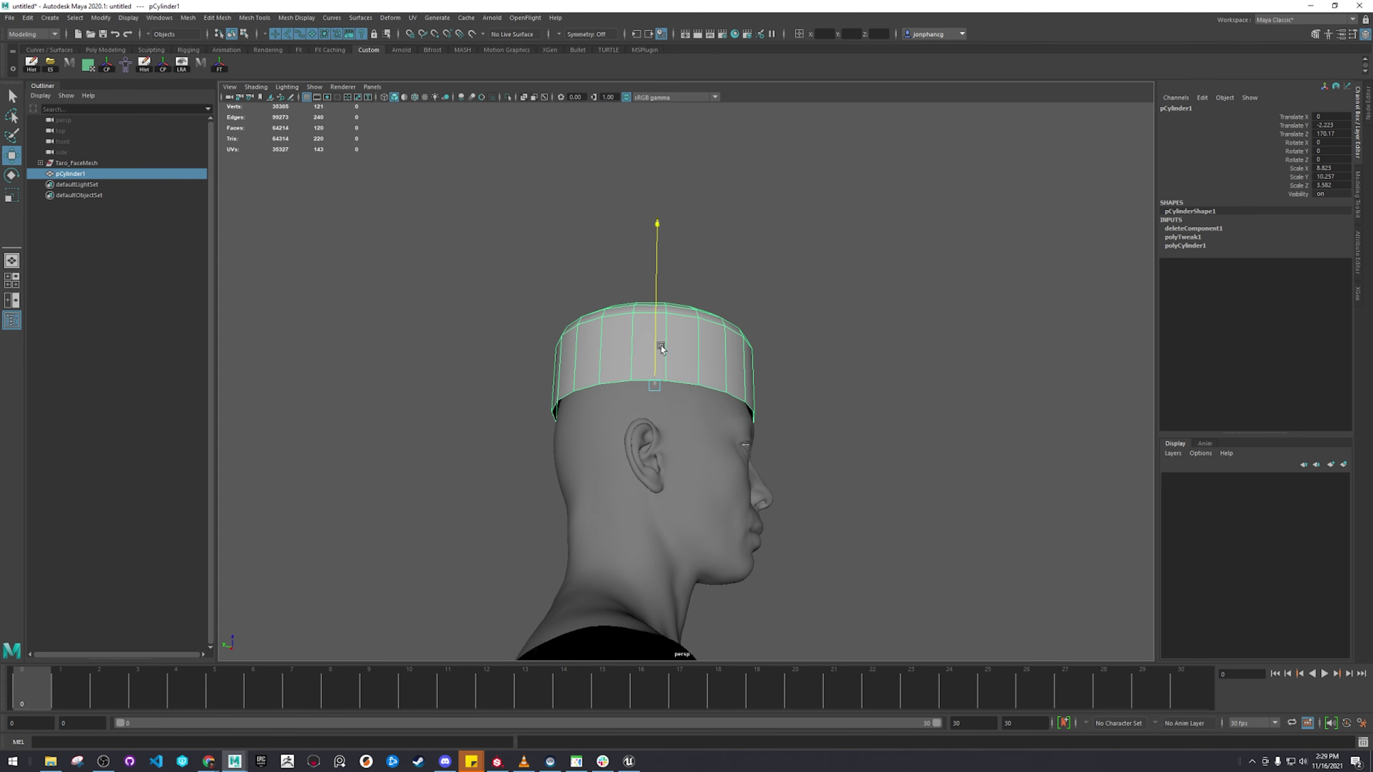
pyautogui.moveTo(661, 346); pyautogui.dragTo(974, 374)
pyautogui.click(975, 375)
# Step: Insert a horizontal edge loop around the hat's side wall, roughly midway up
pyautogui.keyDown('alt'); pyautogui.moveTo(720, 377); pyautogui.dragTo(741, 294); pyautogui.keyUp('alt')
pyautogui.click(741, 295)
pyautogui.moveTo(741, 294); pyautogui.dragTo(711, 318, button='right')
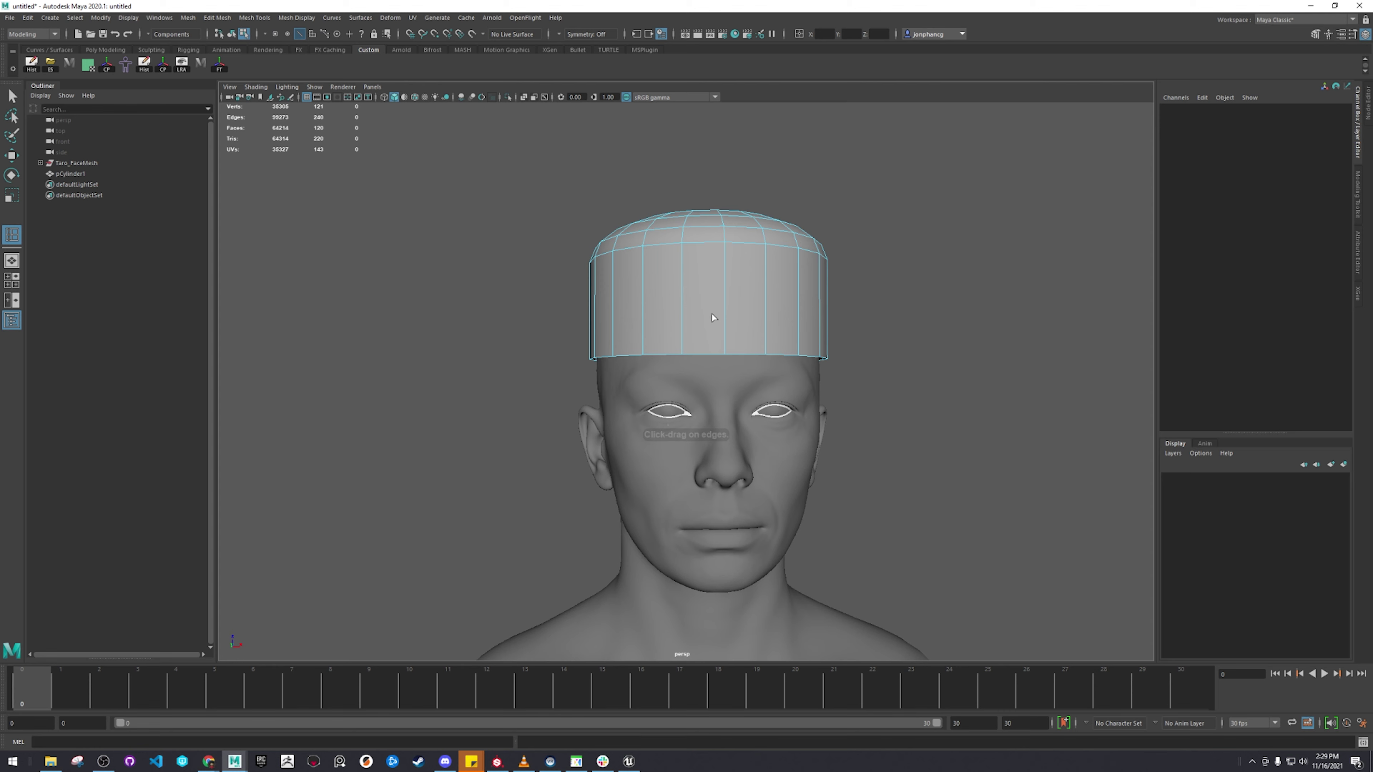
pyautogui.click(724, 312)
pyautogui.keyDown('alt'); pyautogui.moveTo(725, 313); pyautogui.dragTo(787, 329); pyautogui.keyUp('alt')
pyautogui.press('q')
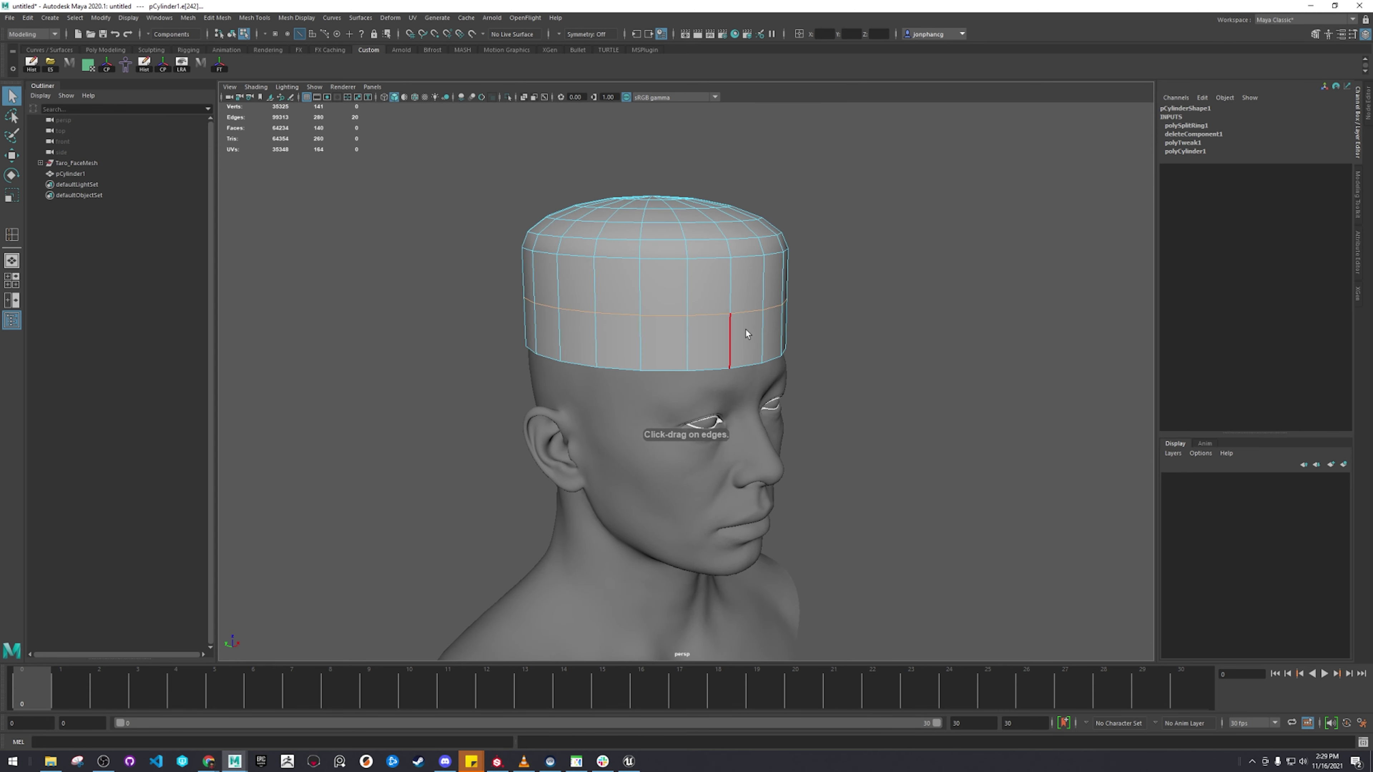
# Step: Select the six front faces of the hat's lower band and extrude them forward to form a brim
pyautogui.moveTo(695, 319); pyautogui.dragTo(685, 342, button='right')
pyautogui.click(686, 346)
pyautogui.keyDown('alt'); pyautogui.moveTo(686, 346); pyautogui.dragTo(808, 350); pyautogui.keyUp('alt')
pyautogui.keyDown('shift'); pyautogui.doubleClick(776, 346); pyautogui.keyUp('shift')
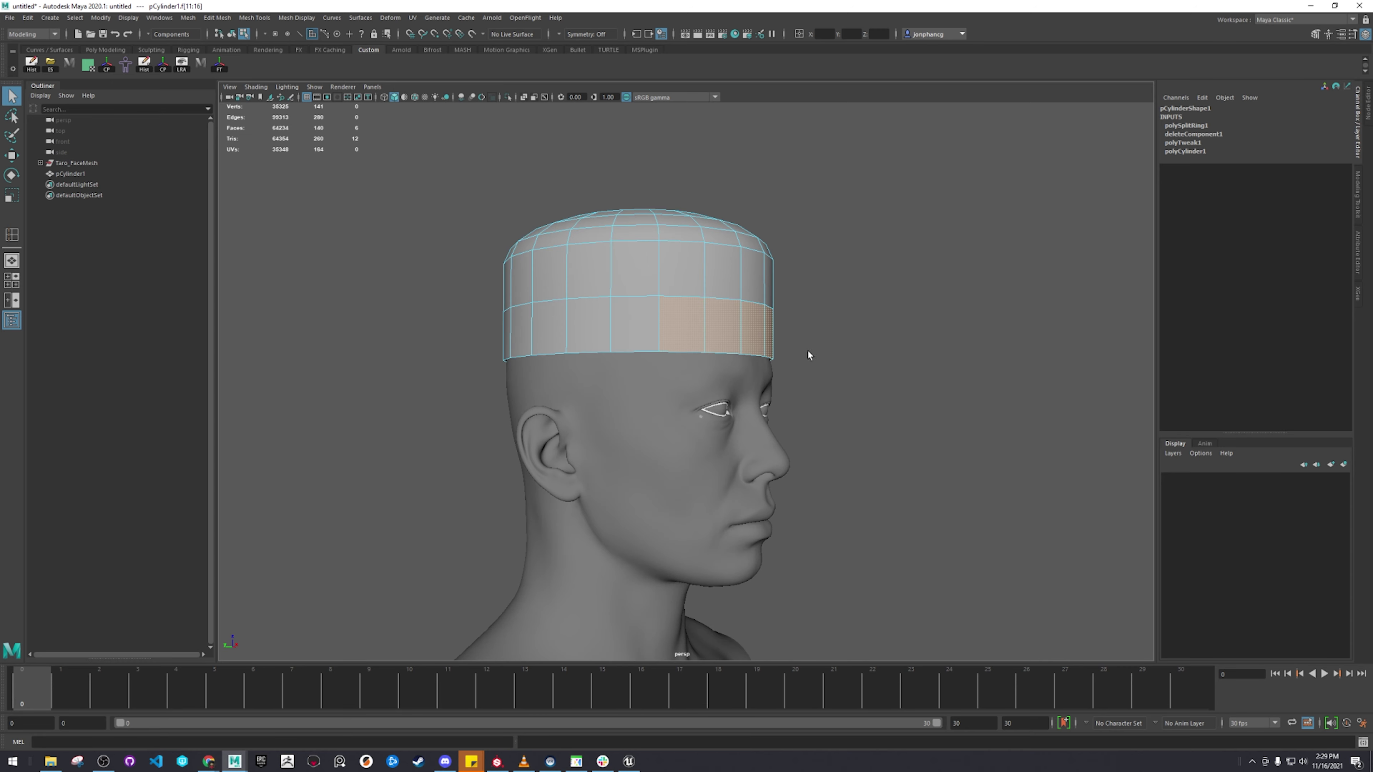
pyautogui.hotkey('ctrl', 'e')
pyautogui.keyDown('alt'); pyautogui.moveTo(711, 365); pyautogui.dragTo(632, 330); pyautogui.keyUp('alt')
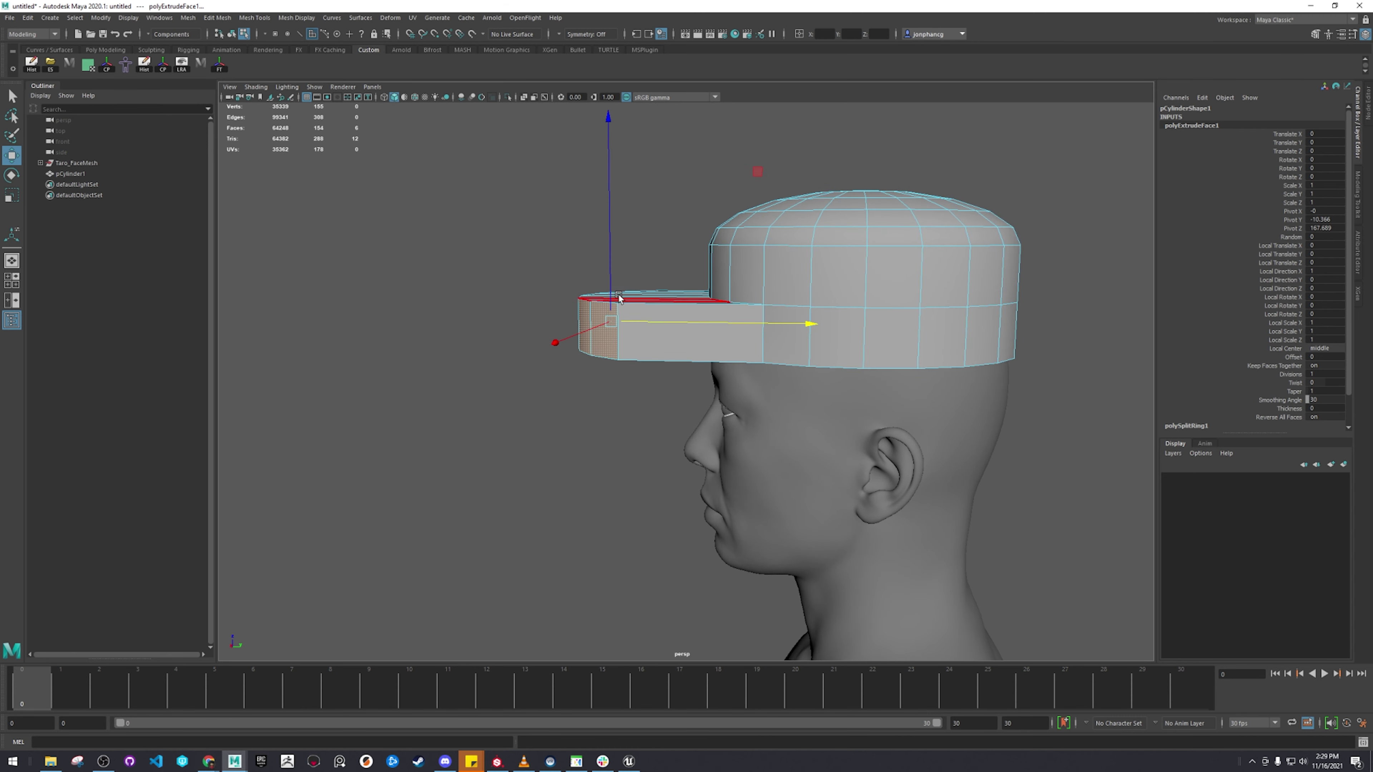
# Step: Try to thin the brim by scaling its front and side faces vertically, and undo the attempts
pyautogui.press('r')
pyautogui.moveTo(608, 127); pyautogui.dragTo(606, 246)
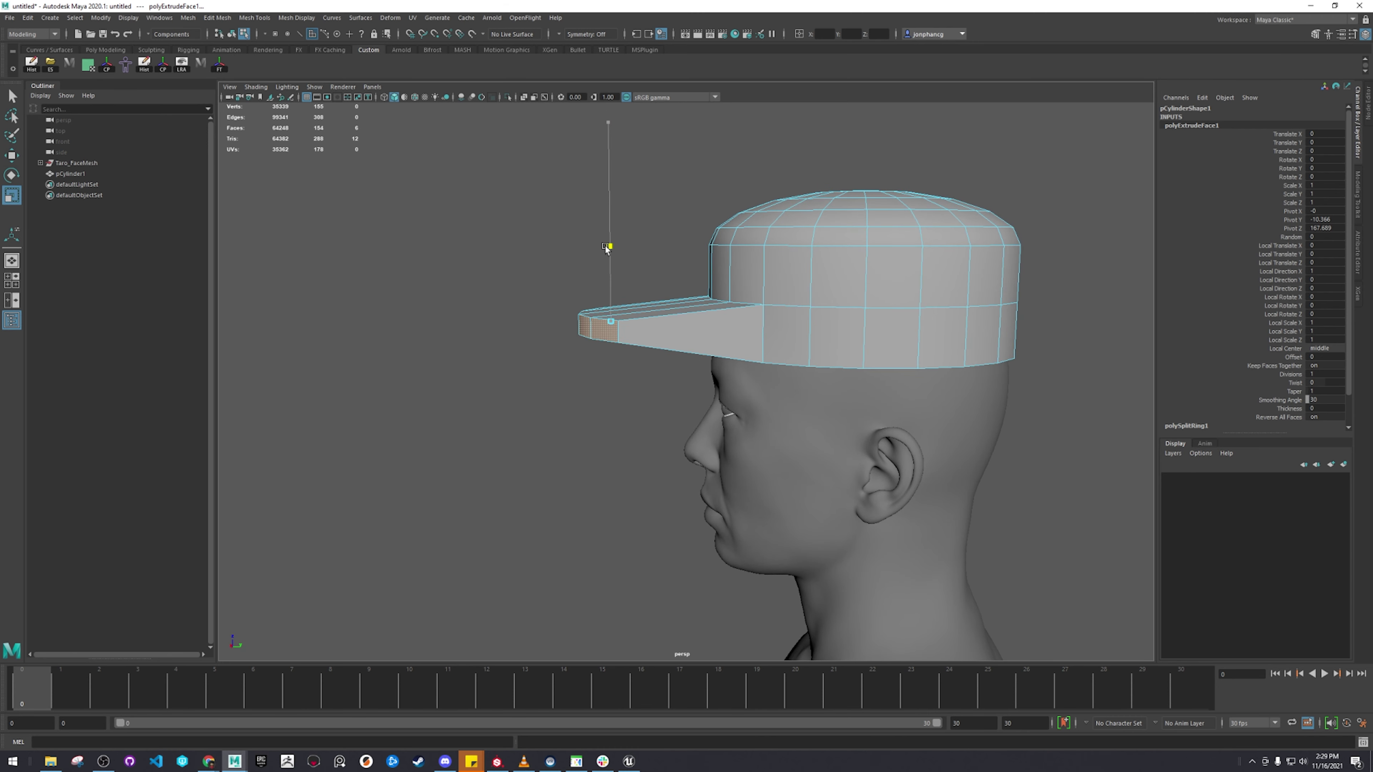
pyautogui.keyDown('alt'); pyautogui.moveTo(720, 331); pyautogui.dragTo(743, 306); pyautogui.keyUp('alt')
pyautogui.press('w')
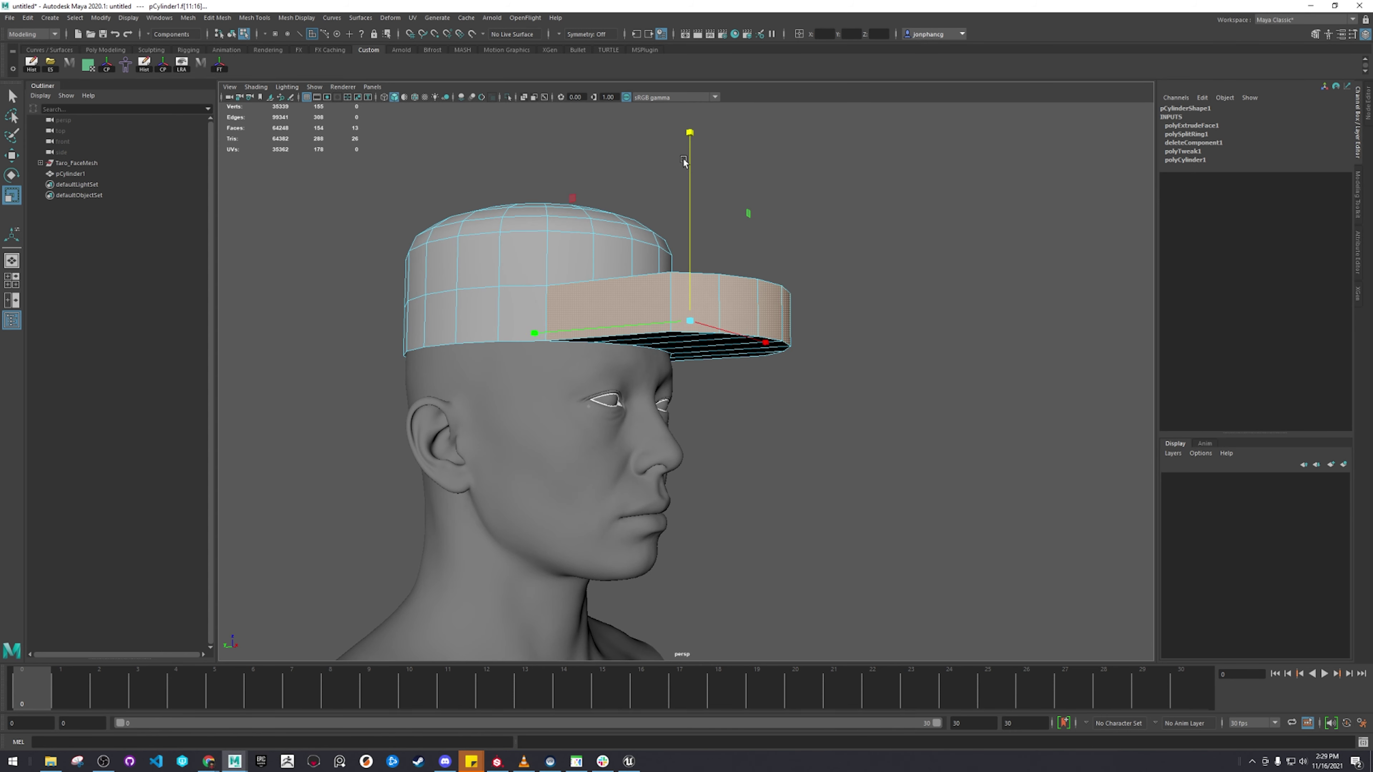
pyautogui.moveTo(684, 162); pyautogui.dragTo(693, 279)
pyautogui.keyDown('alt'); pyautogui.moveTo(692, 280); pyautogui.dragTo(643, 335); pyautogui.keyUp('alt')
pyautogui.hotkey('ctrl', 'z')
# Step: Select the brim's top faces and lower them to make the brim thin along its whole length
pyautogui.click(631, 339)
pyautogui.keyDown('shift'); pyautogui.doubleClick(731, 287); pyautogui.keyUp('shift')
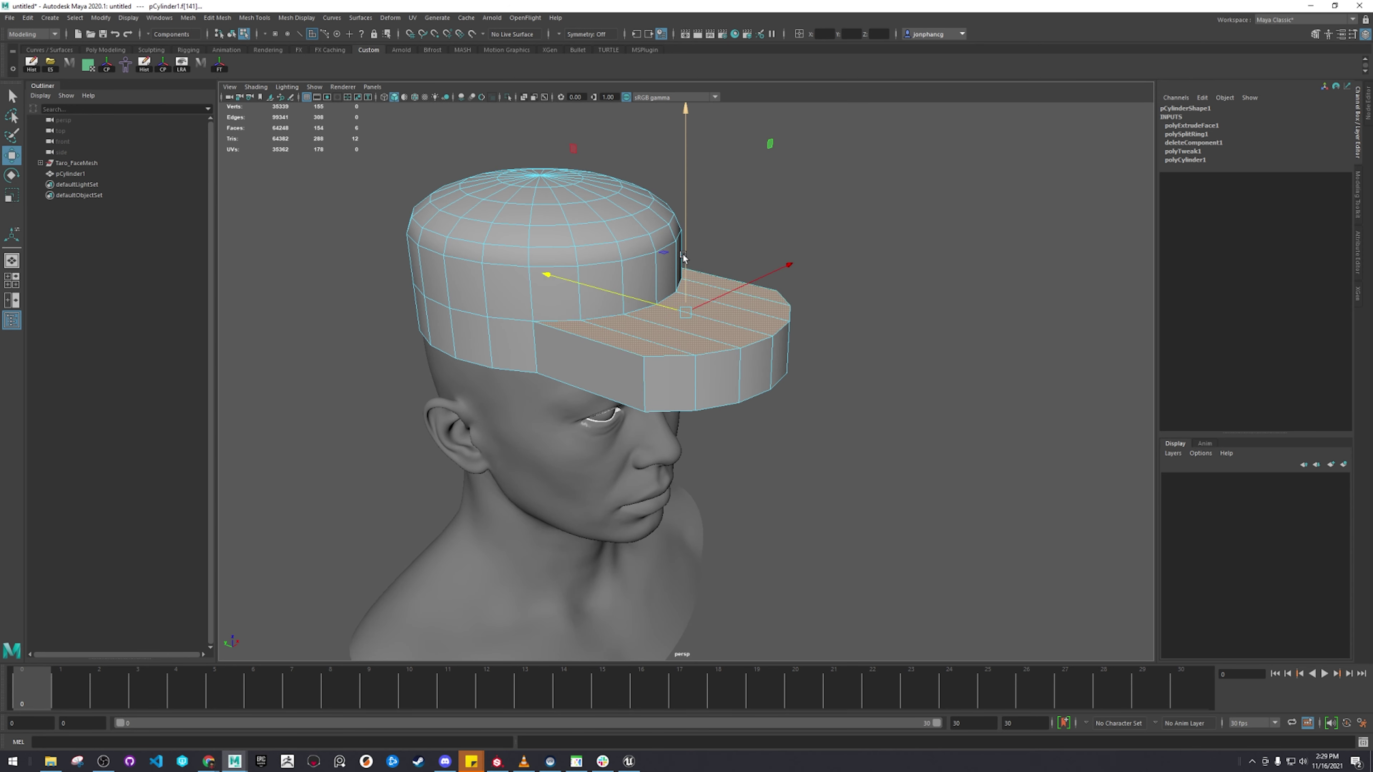
pyautogui.moveTo(683, 257); pyautogui.dragTo(690, 201)
pyautogui.press('F8')
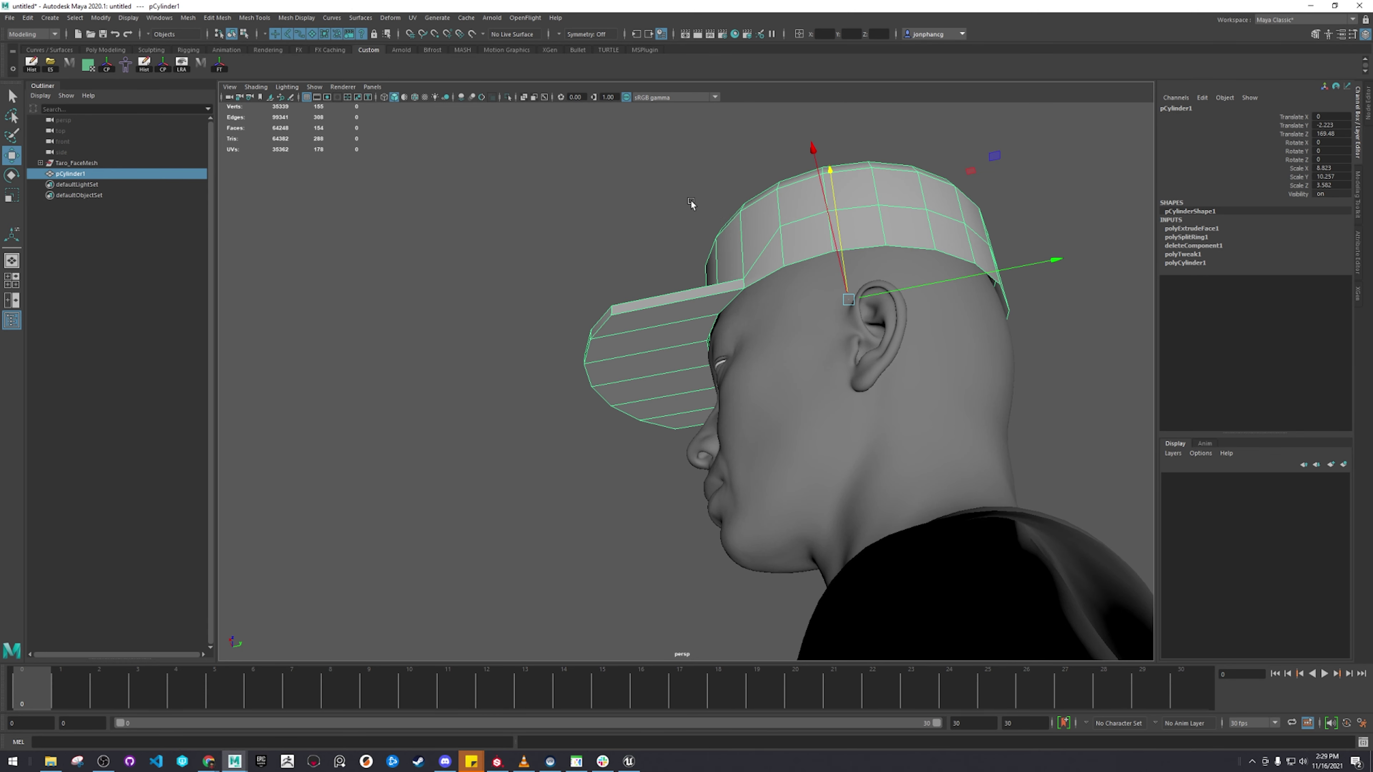
# Step: Isolate the hat and extrude its bottom opening's edge loop, scaling it inward to give the rim thickness
pyautogui.click(509, 97)
pyautogui.keyDown('alt'); pyautogui.moveTo(548, 292); pyautogui.dragTo(621, 179); pyautogui.keyUp('alt')
pyautogui.press('F11')
pyautogui.keyDown('alt'); pyautogui.moveTo(670, 346); pyautogui.dragTo(645, 417); pyautogui.keyUp('alt')
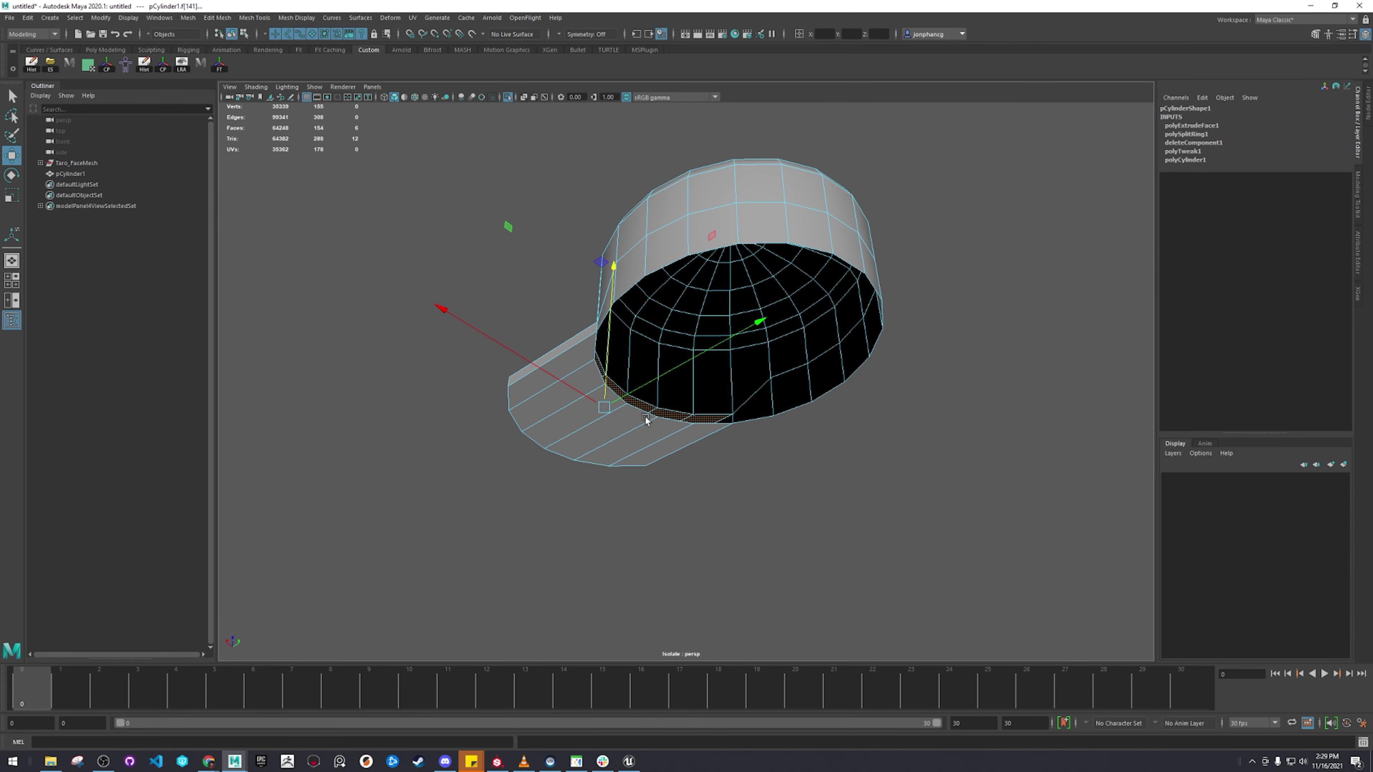
pyautogui.moveTo(650, 425); pyautogui.dragTo(653, 408, button='right')
pyautogui.keyDown('alt'); pyautogui.moveTo(664, 425); pyautogui.dragTo(737, 435); pyautogui.keyUp('alt')
pyautogui.doubleClick(742, 419)
pyautogui.hotkey('ctrl', 'e')
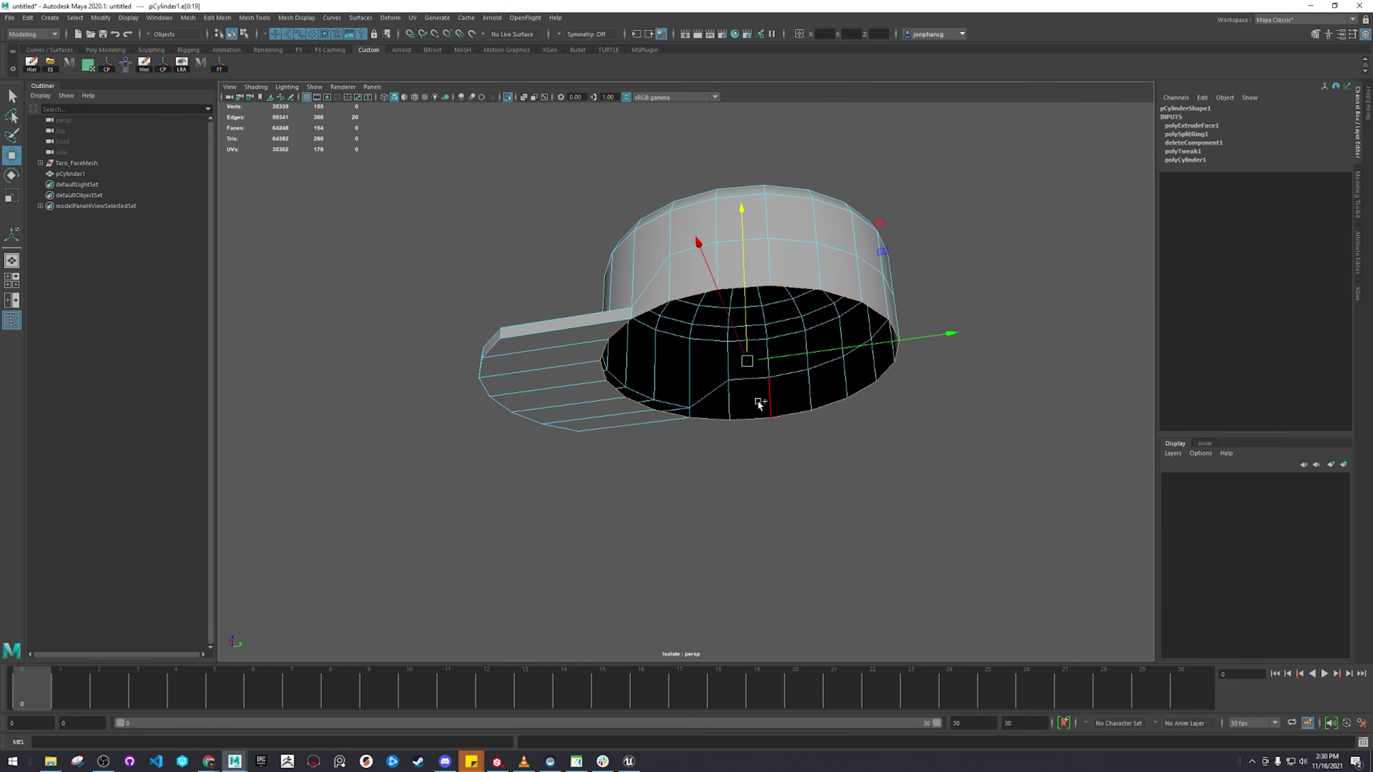
pyautogui.moveTo(745, 368); pyautogui.dragTo(725, 392)
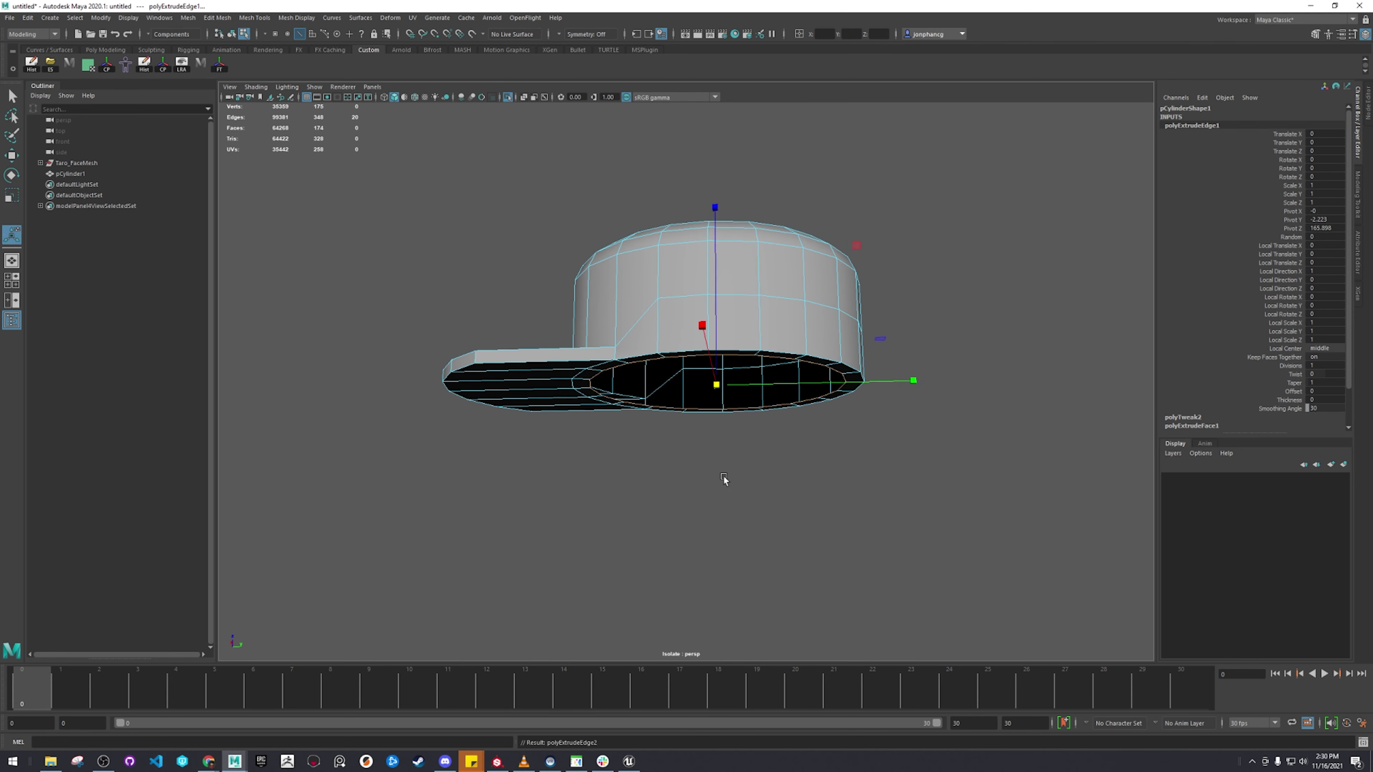
# Step: Extrude the inner rim edges upward to form an inner wall, and bring the head back into view
pyautogui.moveTo(713, 328); pyautogui.dragTo(705, 276)
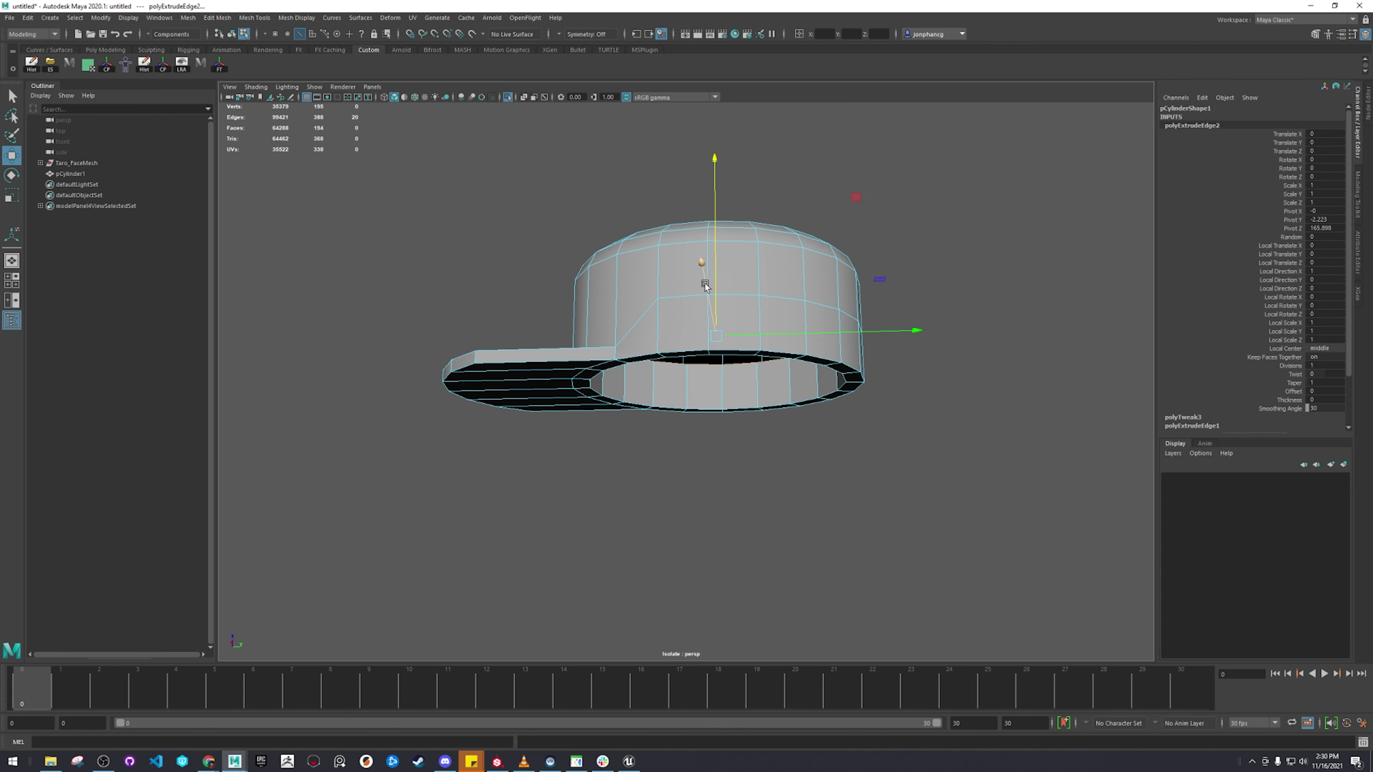
pyautogui.press('F8')
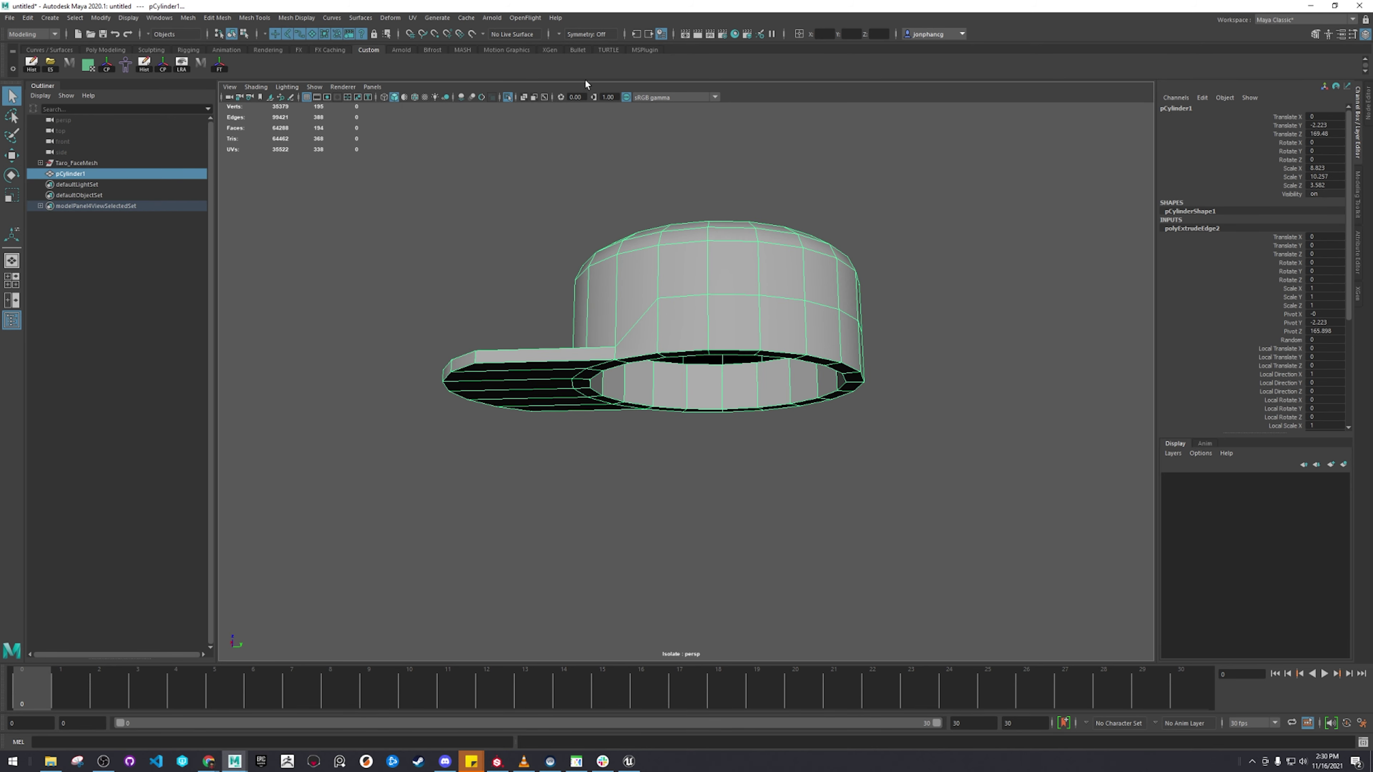
pyautogui.click(507, 99)
pyautogui.keyDown('alt'); pyautogui.moveTo(579, 213); pyautogui.dragTo(733, 314); pyautogui.keyUp('alt')
# Step: Lower the edge loop around the hat's sides and back to line up with the brim's top, and deselect the hat
pyautogui.press('F10')
pyautogui.click(692, 347)
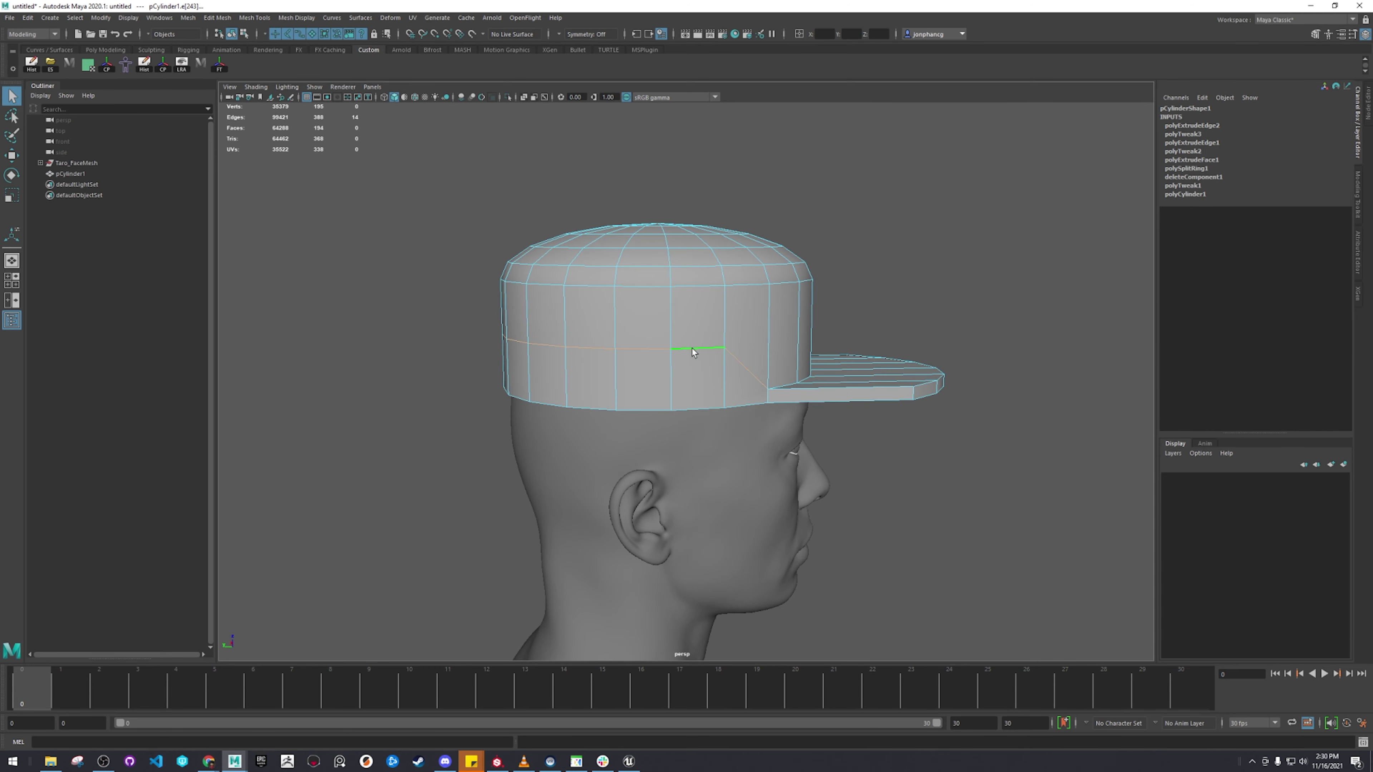
pyautogui.keyDown('ctrl'); pyautogui.click(750, 365); pyautogui.keyUp('ctrl')
pyautogui.keyDown('alt'); pyautogui.moveTo(863, 368); pyautogui.dragTo(713, 366); pyautogui.keyUp('alt')
pyautogui.press('w')
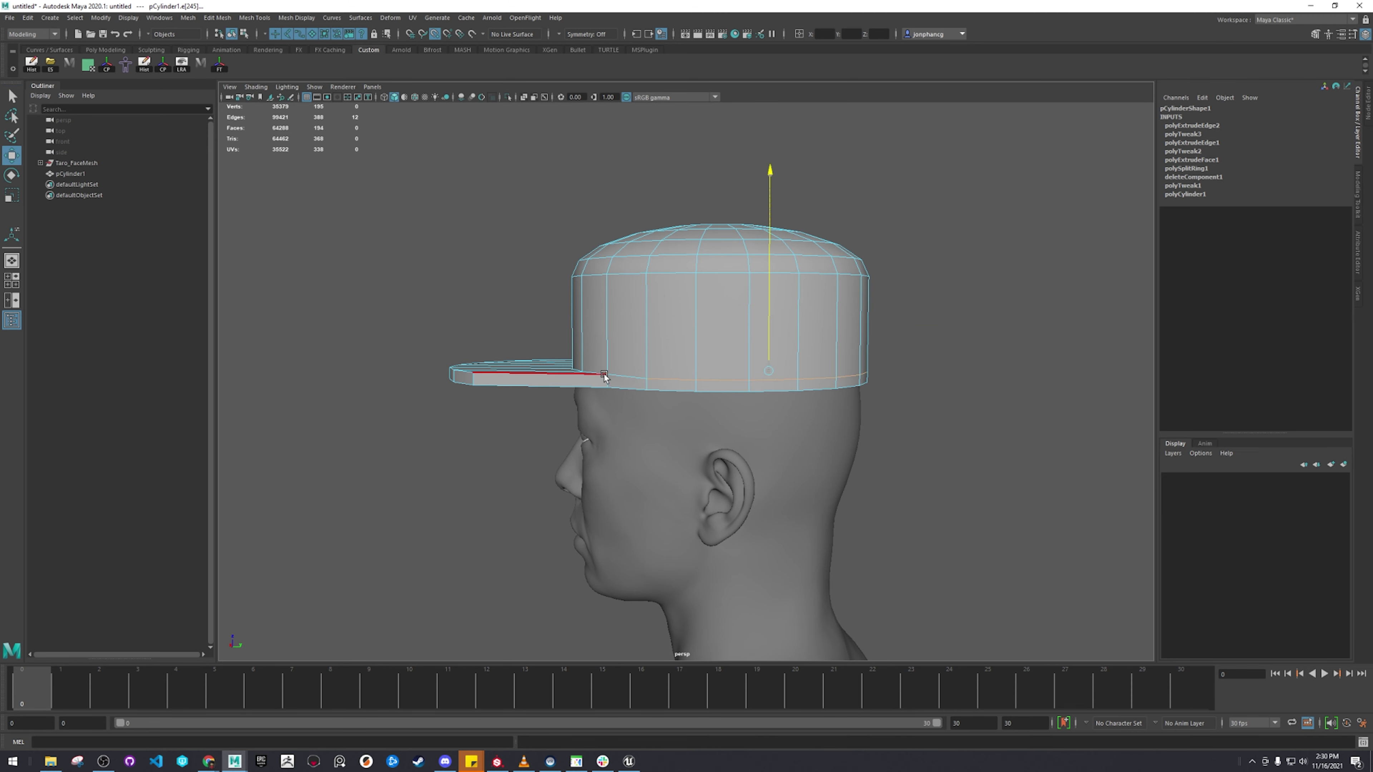
pyautogui.press('q')
pyautogui.moveTo(623, 321); pyautogui.dragTo(790, 225, button='right')
pyautogui.click(802, 214)
# Step: Select the ring of triangular faces at the centre of the hat's crown and try to extrude it
pyautogui.keyDown('alt'); pyautogui.moveTo(650, 288); pyautogui.dragTo(683, 309); pyautogui.keyUp('alt')
pyautogui.click(683, 309)
pyautogui.keyDown('alt'); pyautogui.moveTo(713, 289); pyautogui.dragTo(716, 330, button='middle'); pyautogui.keyUp('alt')
pyautogui.scroll(4, 699, 304)
pyautogui.moveTo(699, 303)
pyautogui.keyDown('alt'); pyautogui.mouseDown()
pyautogui.moveTo(668, 414)
pyautogui.moveTo(734, 378)
pyautogui.moveTo(708, 319)
pyautogui.mouseUp(); pyautogui.keyUp('alt')
pyautogui.scroll(3, 703, 389)
pyautogui.click(909, 248)
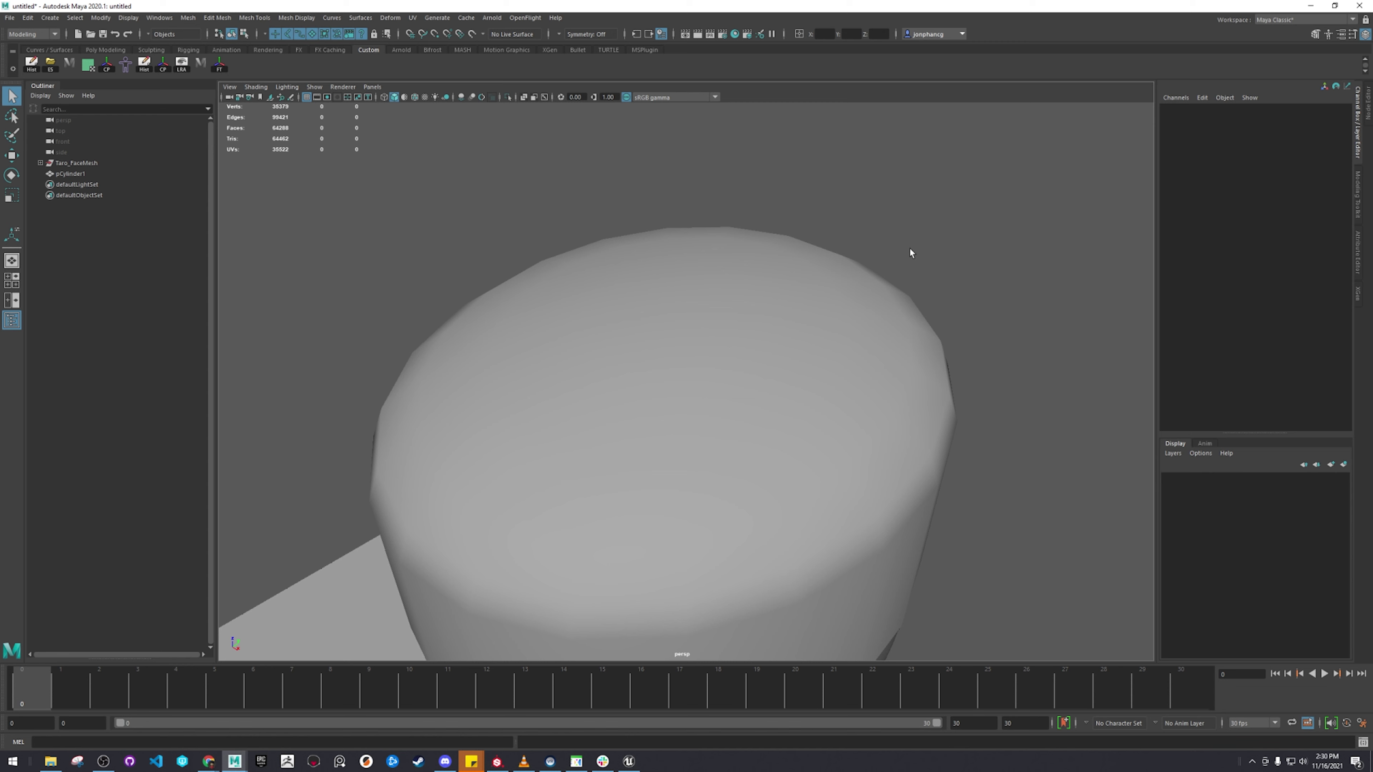
pyautogui.click(681, 316)
pyautogui.moveTo(682, 313); pyautogui.dragTo(700, 358, button='right')
pyautogui.click(671, 312)
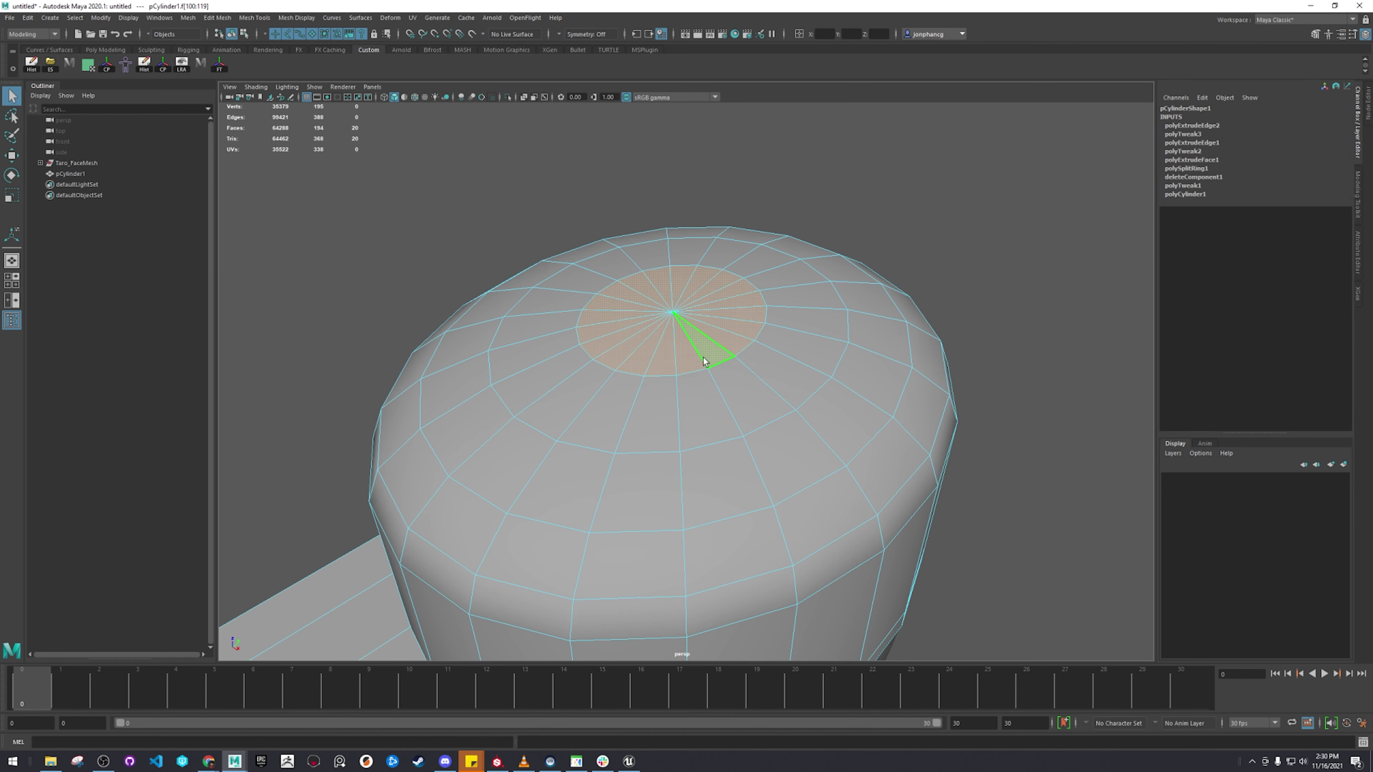
pyautogui.keyDown('alt'); pyautogui.moveTo(701, 355); pyautogui.dragTo(670, 332); pyautogui.keyUp('alt')
pyautogui.hotkey('ctrl', 'e')
pyautogui.hotkey('ctrl', 'z')
pyautogui.hotkey('ctrl', 'z')
# Step: Undo the extrusion of the crown's centre faces
pyautogui.moveTo(670, 331); pyautogui.dragTo(714, 285, button='right')
pyautogui.click(862, 232)
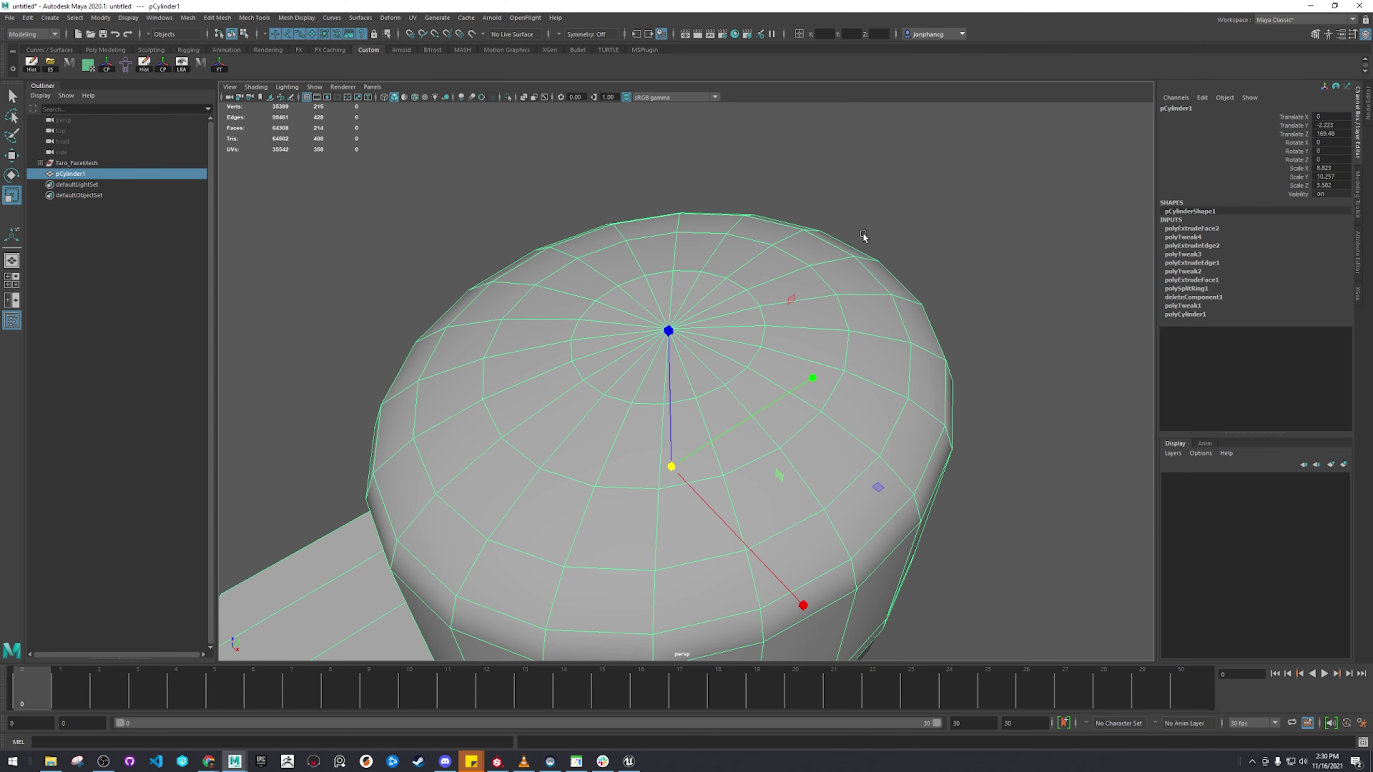
pyautogui.rightClick(814, 253)
pyautogui.click(754, 287)
pyautogui.hotkey('ctrl', 'z')
pyautogui.hotkey('ctrl', 'z')
pyautogui.hotkey('ctrl', 'z')
pyautogui.hotkey('ctrl', 'z')
pyautogui.hotkey('ctrl', 'z')
pyautogui.hotkey('ctrl', 'z')
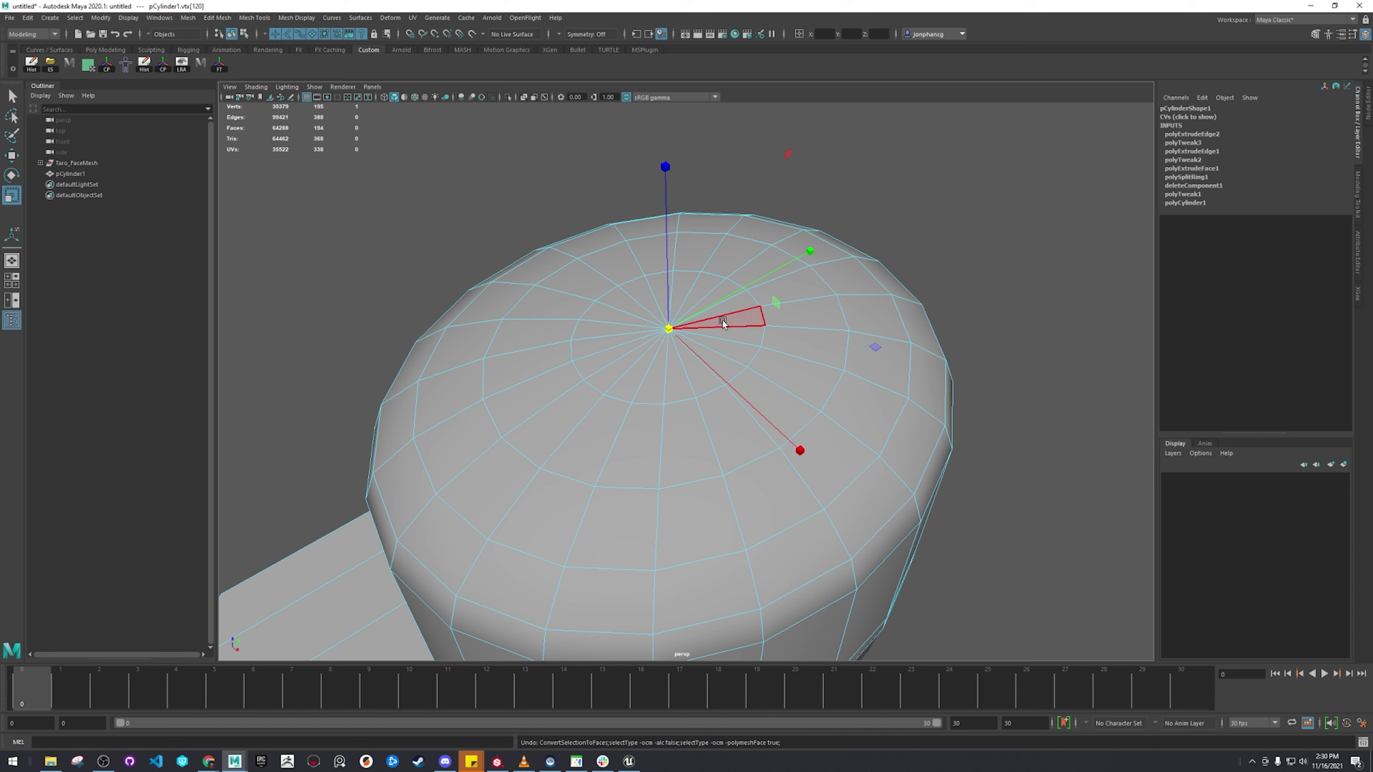
pyautogui.hotkey('ctrl', 'z')
# Step: Bevel the innermost edge loop around the crown's centre with a Fraction of 0.5
pyautogui.moveTo(759, 328); pyautogui.dragTo(818, 334, button='right')
pyautogui.doubleClick(764, 335)
pyautogui.click(818, 334)
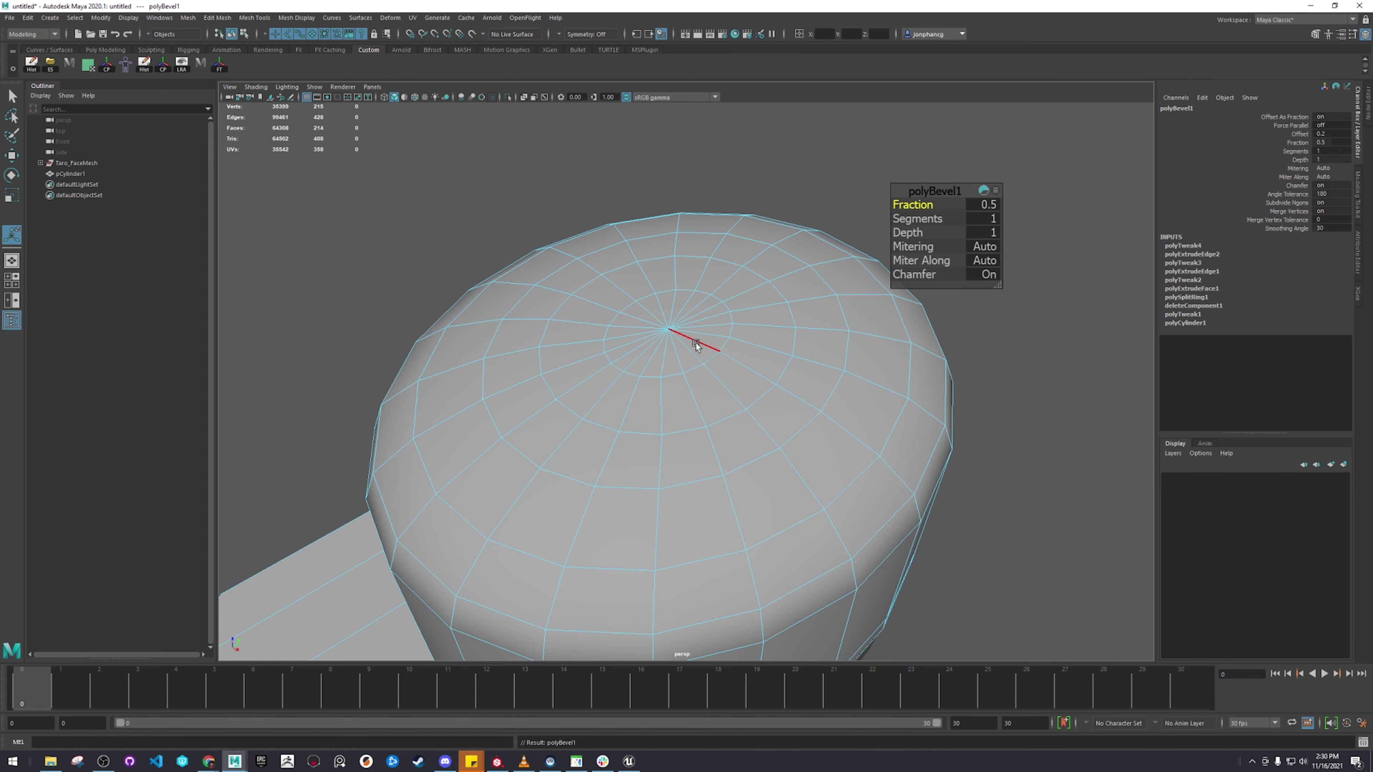
# Step: Select the innermost edge loop around the crown's centre and scale it inward to a small ring
pyautogui.moveTo(696, 343)
pyautogui.mouseDown(button='right')
pyautogui.moveTo(668, 340)
pyautogui.moveTo(691, 330)
pyautogui.mouseUp(button='right')
pyautogui.doubleClick(698, 364)
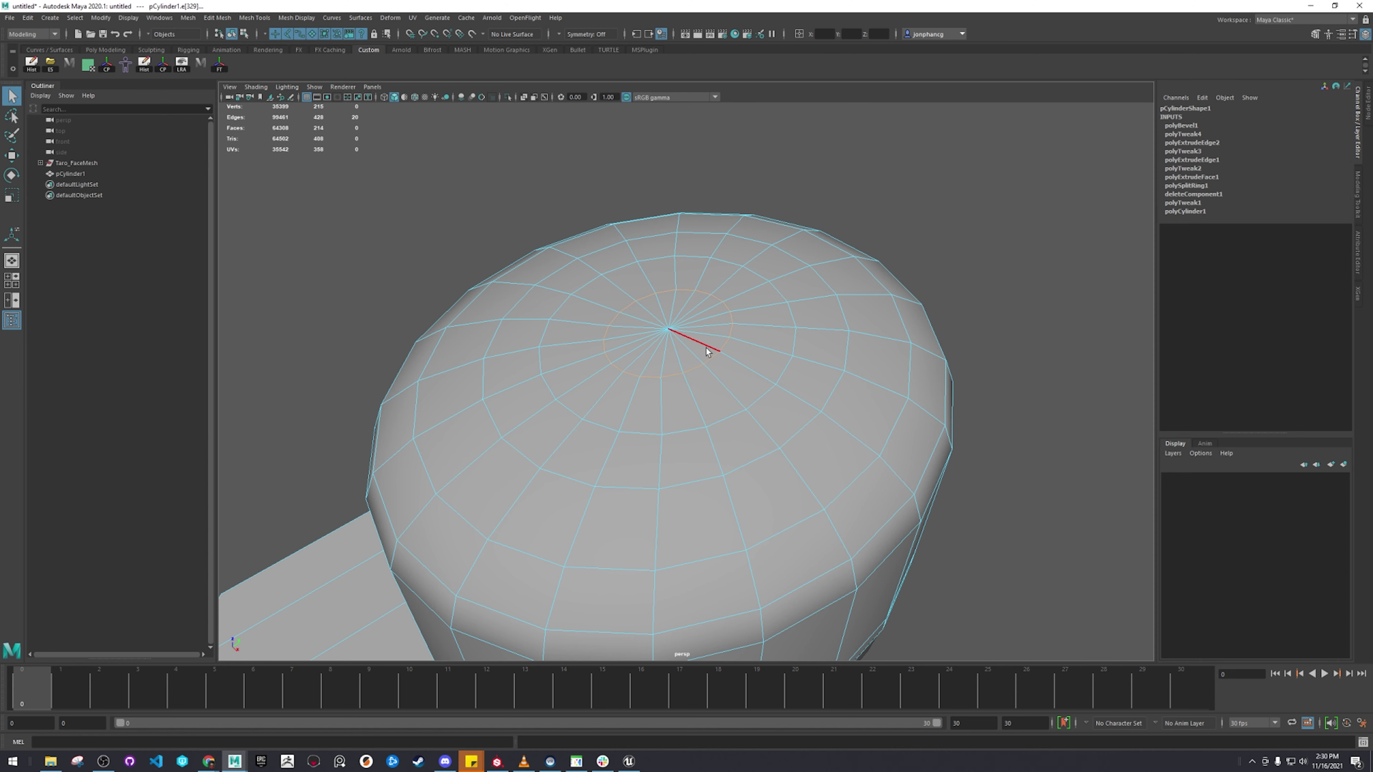
pyautogui.press('e')
pyautogui.press('r')
pyautogui.moveTo(613, 331); pyautogui.dragTo(611, 331)
pyautogui.keyDown('alt'); pyautogui.moveTo(616, 338); pyautogui.dragTo(672, 306); pyautogui.keyUp('alt')
pyautogui.hotkey('ctrl', 'e')
pyautogui.keyDown('alt'); pyautogui.moveTo(754, 298); pyautogui.dragTo(730, 387, button='middle'); pyautogui.keyUp('alt')
pyautogui.keyDown('alt'); pyautogui.moveTo(730, 386); pyautogui.dragTo(717, 346); pyautogui.keyUp('alt')
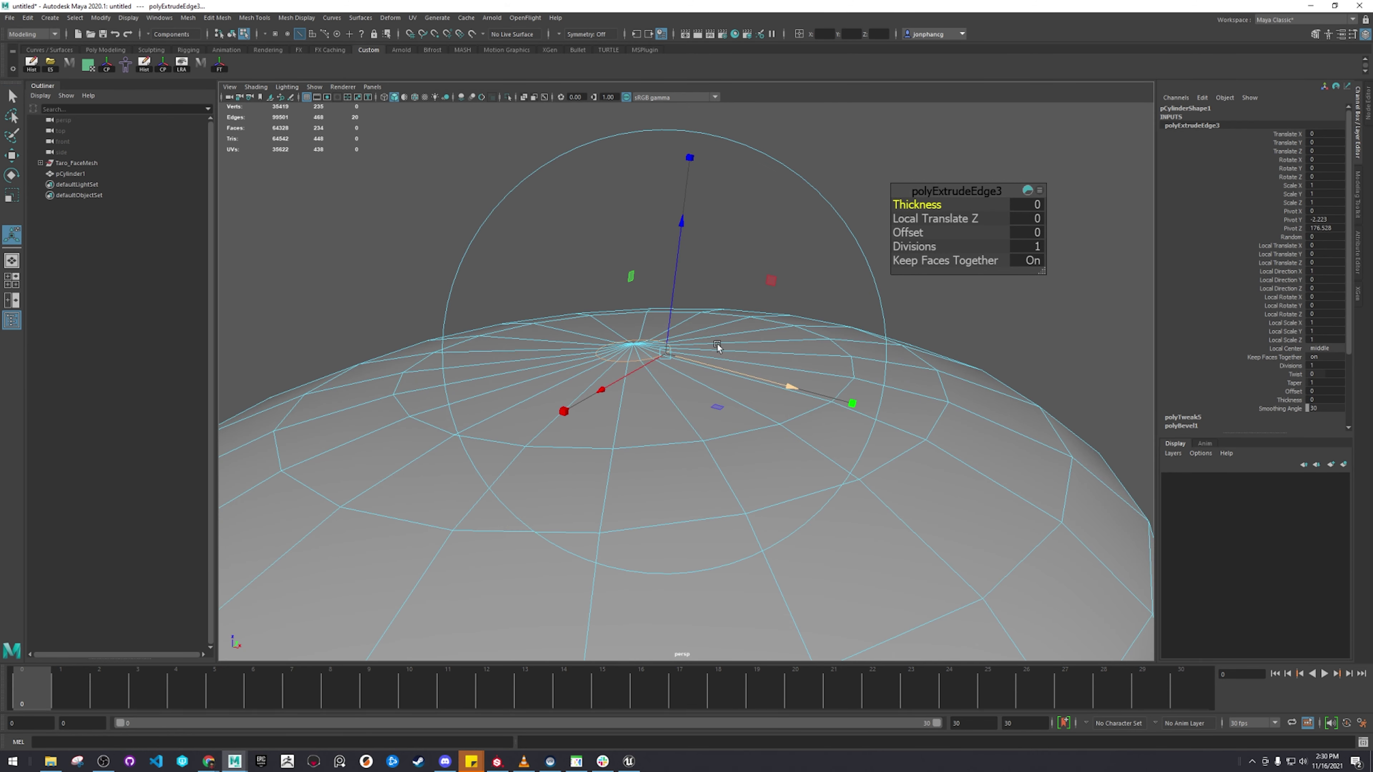
pyautogui.hotkey('ctrl', 'z')
pyautogui.hotkey('ctrl', 'z')
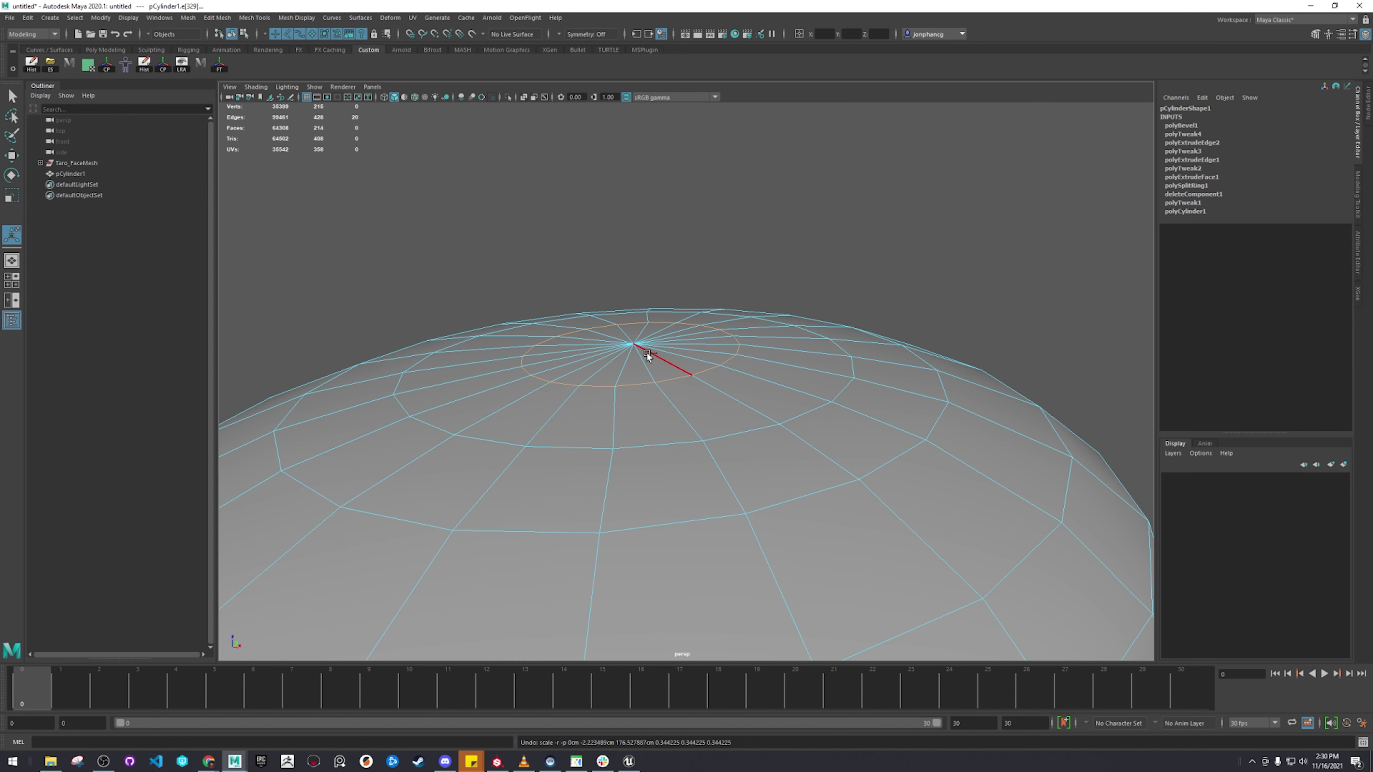
pyautogui.hotkey('ctrl', 'z')
# Step: Extrude the small ring of triangular faces at the crown's centre and raise it to form a button, and deselect the hat
pyautogui.click(637, 342)
pyautogui.moveTo(638, 367); pyautogui.dragTo(678, 411, button='right')
pyautogui.hotkey('ctrl', 'e')
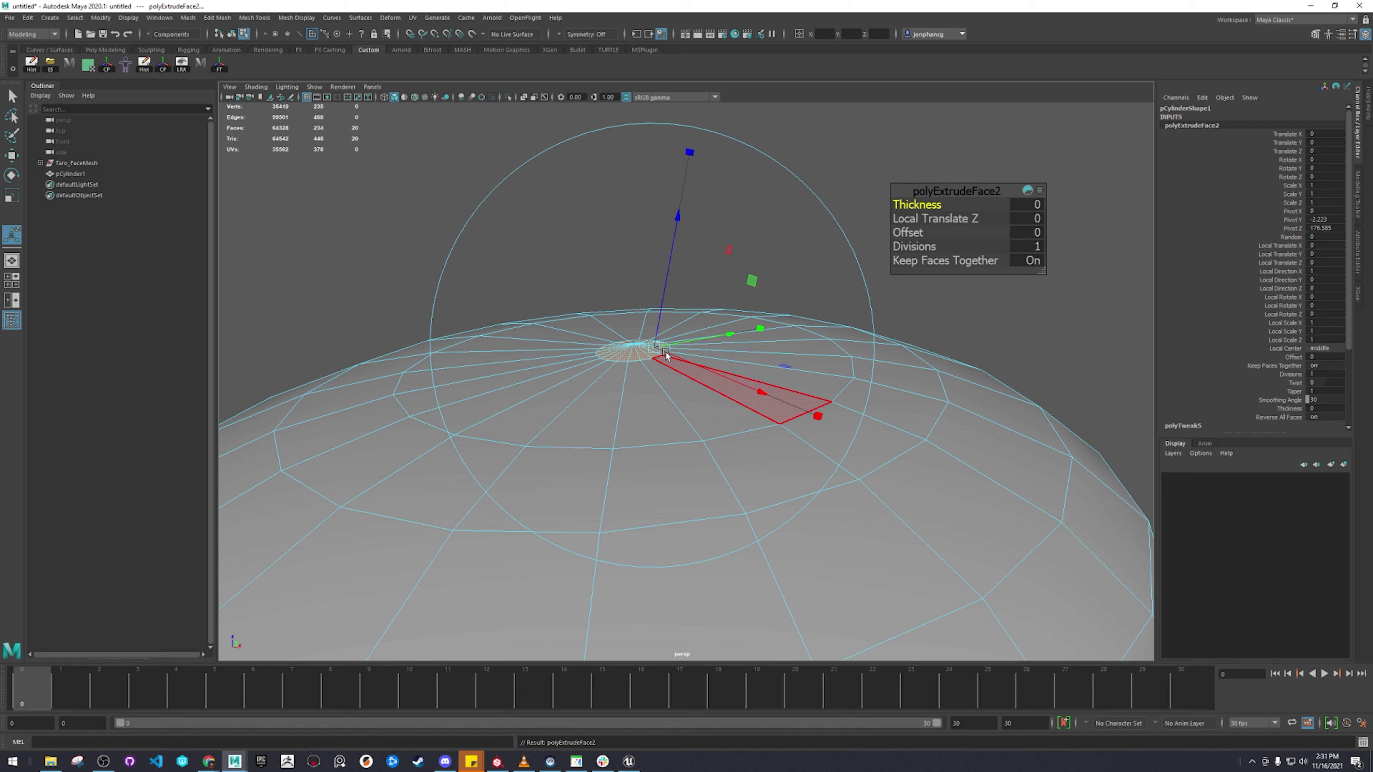
pyautogui.press('w')
pyautogui.moveTo(631, 297); pyautogui.dragTo(633, 281)
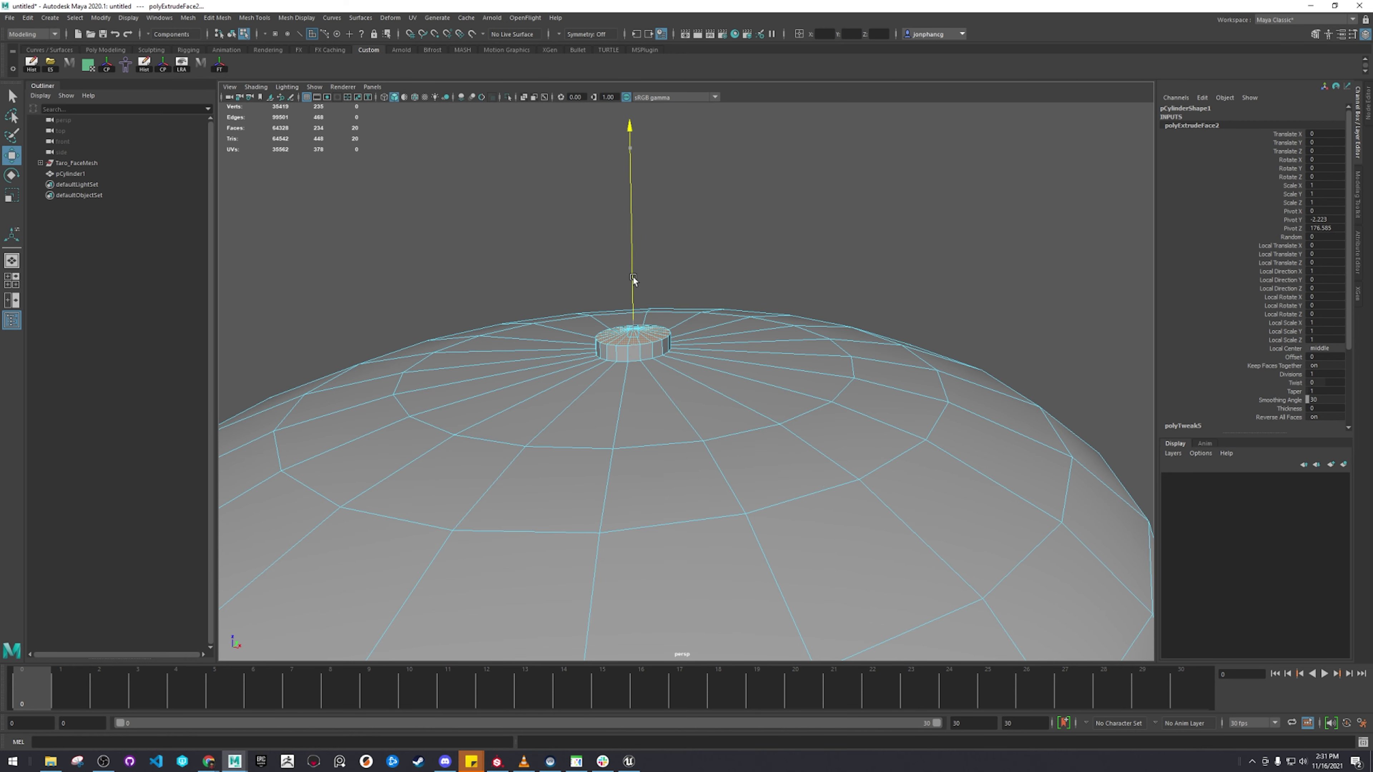
pyautogui.keyDown('alt'); pyautogui.moveTo(766, 294); pyautogui.dragTo(638, 384, button='right'); pyautogui.keyUp('alt')
pyautogui.keyDown('alt'); pyautogui.moveTo(638, 384); pyautogui.dragTo(612, 357); pyautogui.keyUp('alt')
pyautogui.moveTo(613, 359); pyautogui.dragTo(686, 336, button='right')
pyautogui.click(815, 236)
# Step: Rename the cap's cylinder mesh as hat
pyautogui.keyDown('alt'); pyautogui.moveTo(815, 237); pyautogui.dragTo(714, 393, button='right'); pyautogui.keyUp('alt')
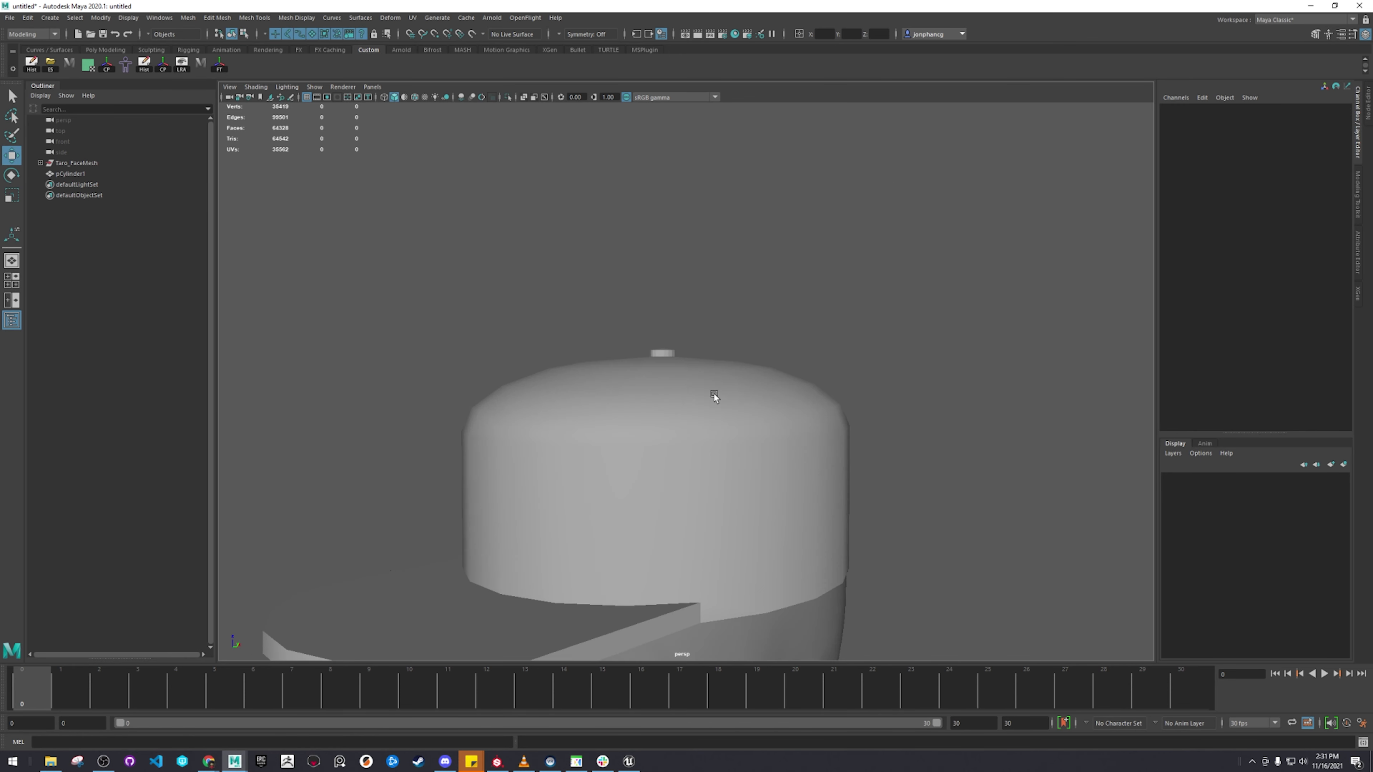
pyautogui.keyDown('alt'); pyautogui.moveTo(713, 394); pyautogui.dragTo(746, 270, button='middle'); pyautogui.keyUp('alt')
pyautogui.keyDown('alt'); pyautogui.moveTo(746, 270); pyautogui.dragTo(817, 265); pyautogui.keyUp('alt')
pyautogui.keyDown('alt'); pyautogui.moveTo(816, 264); pyautogui.dragTo(643, 314, button='right'); pyautogui.keyUp('alt')
pyautogui.keyDown('alt'); pyautogui.moveTo(643, 313); pyautogui.dragTo(641, 281); pyautogui.keyUp('alt')
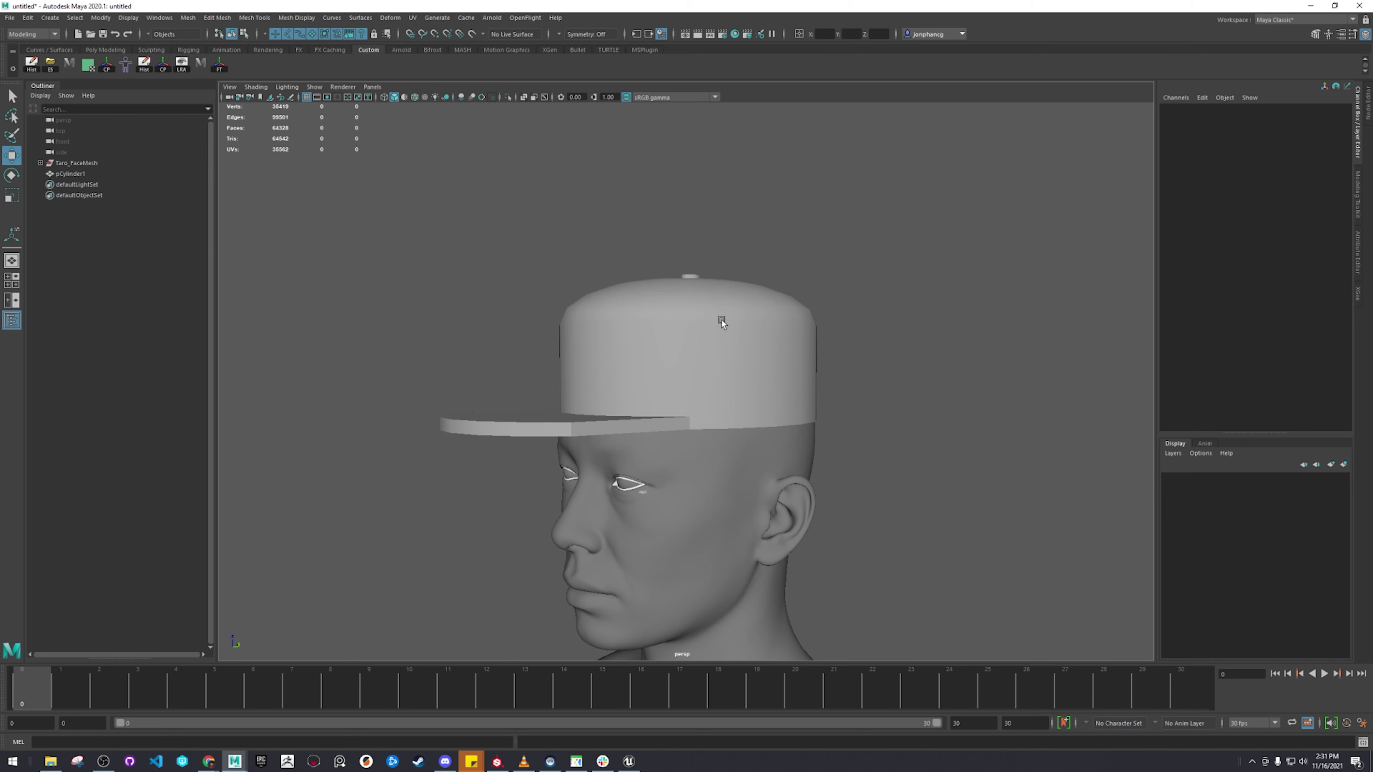
pyautogui.keyDown('alt'); pyautogui.moveTo(722, 320); pyautogui.dragTo(629, 367); pyautogui.keyUp('alt')
pyautogui.click(612, 336)
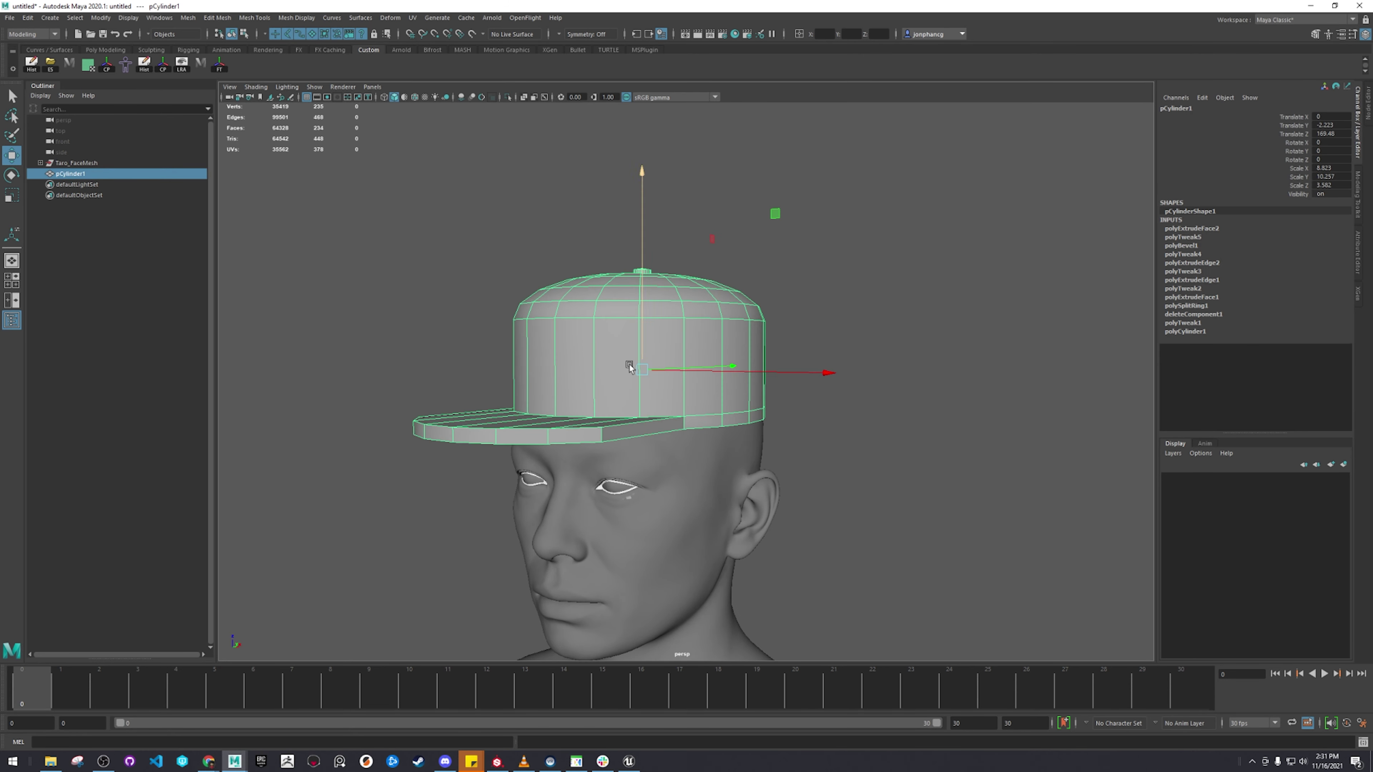
pyautogui.doubleClick(87, 173)
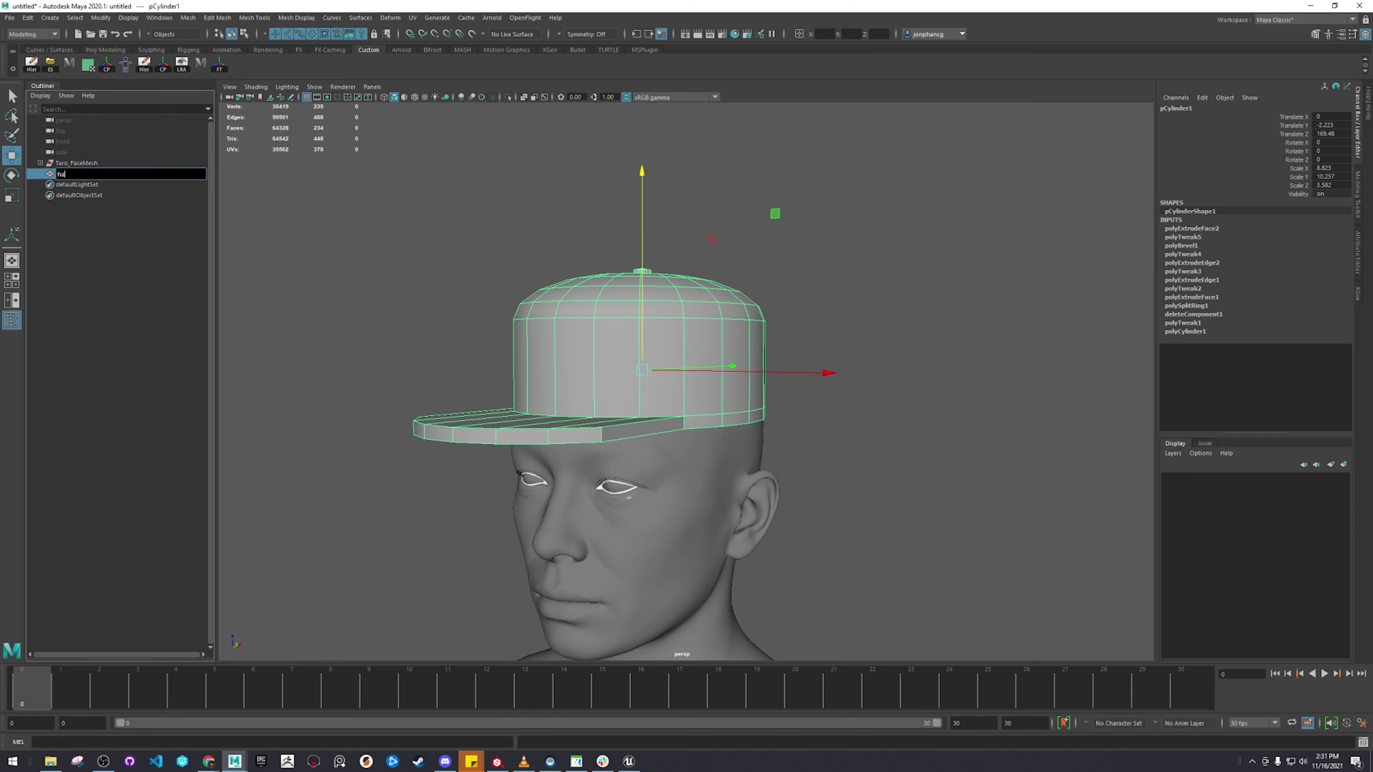
pyautogui.press('Return')
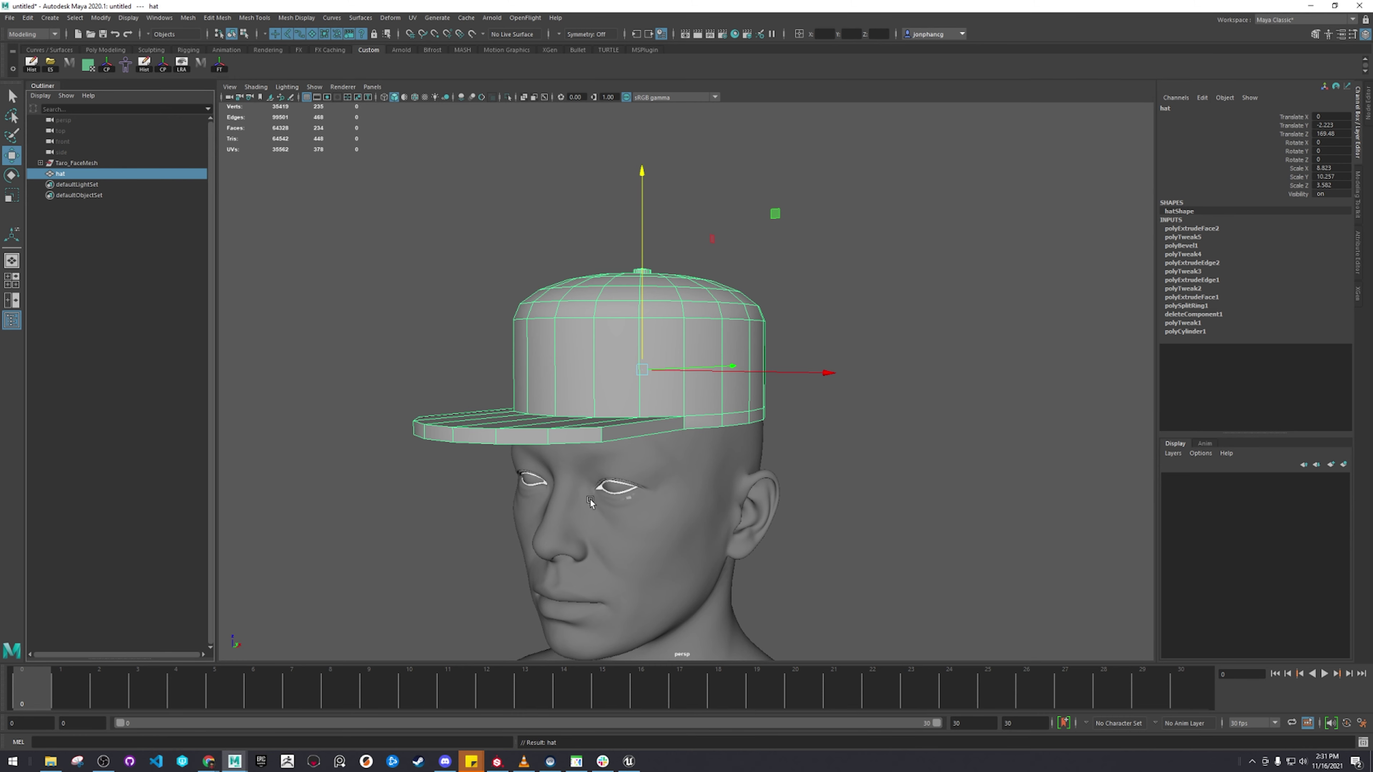
# Step: Delete the hat's construction history
pyautogui.click(938, 485)
pyautogui.keyDown('alt'); pyautogui.moveTo(937, 484); pyautogui.dragTo(625, 517, button='right'); pyautogui.keyUp('alt')
pyautogui.keyDown('alt'); pyautogui.moveTo(626, 516); pyautogui.dragTo(639, 354, button='middle'); pyautogui.keyUp('alt')
pyautogui.keyDown('alt'); pyautogui.moveTo(639, 353); pyautogui.dragTo(606, 402, button='right'); pyautogui.keyUp('alt')
pyautogui.keyDown('alt'); pyautogui.moveTo(606, 402); pyautogui.dragTo(731, 546); pyautogui.keyUp('alt')
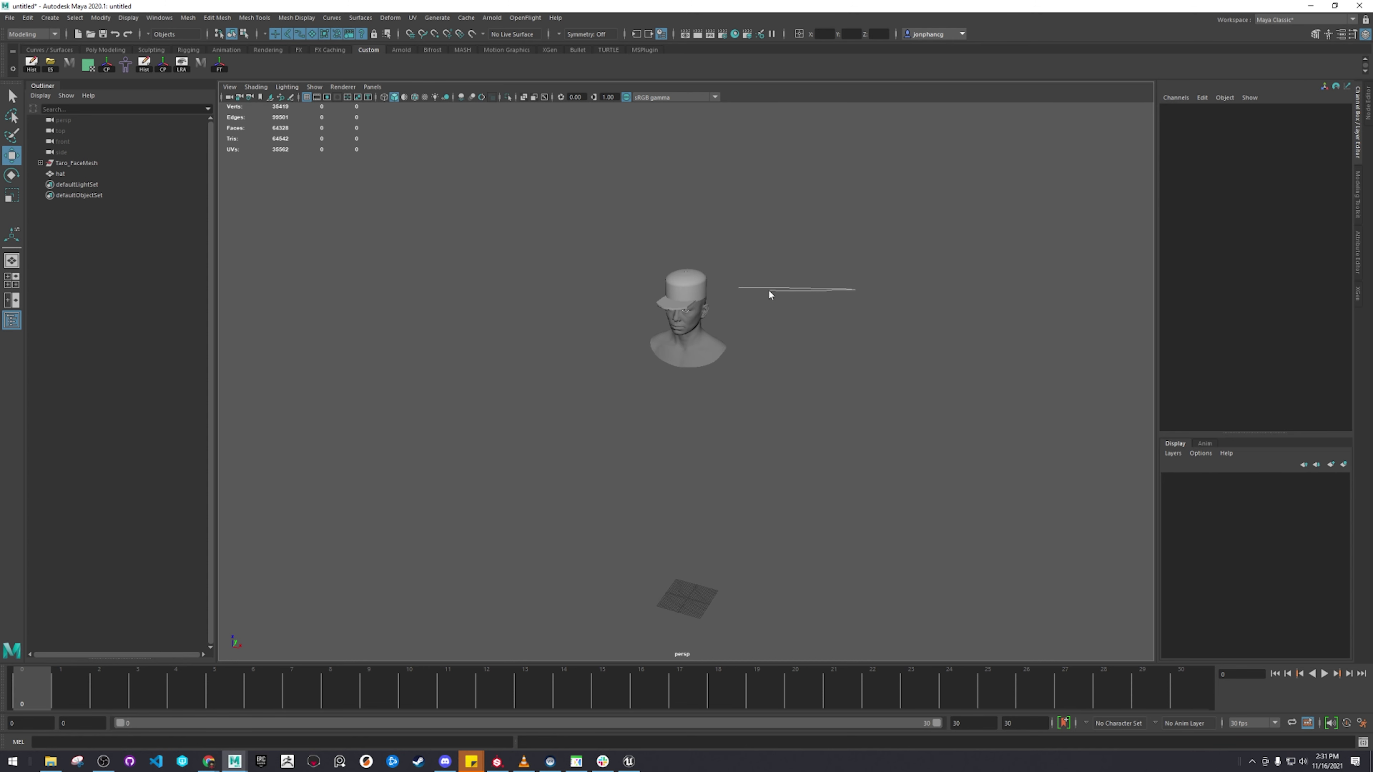
pyautogui.moveTo(729, 292); pyautogui.dragTo(854, 293, button='right')
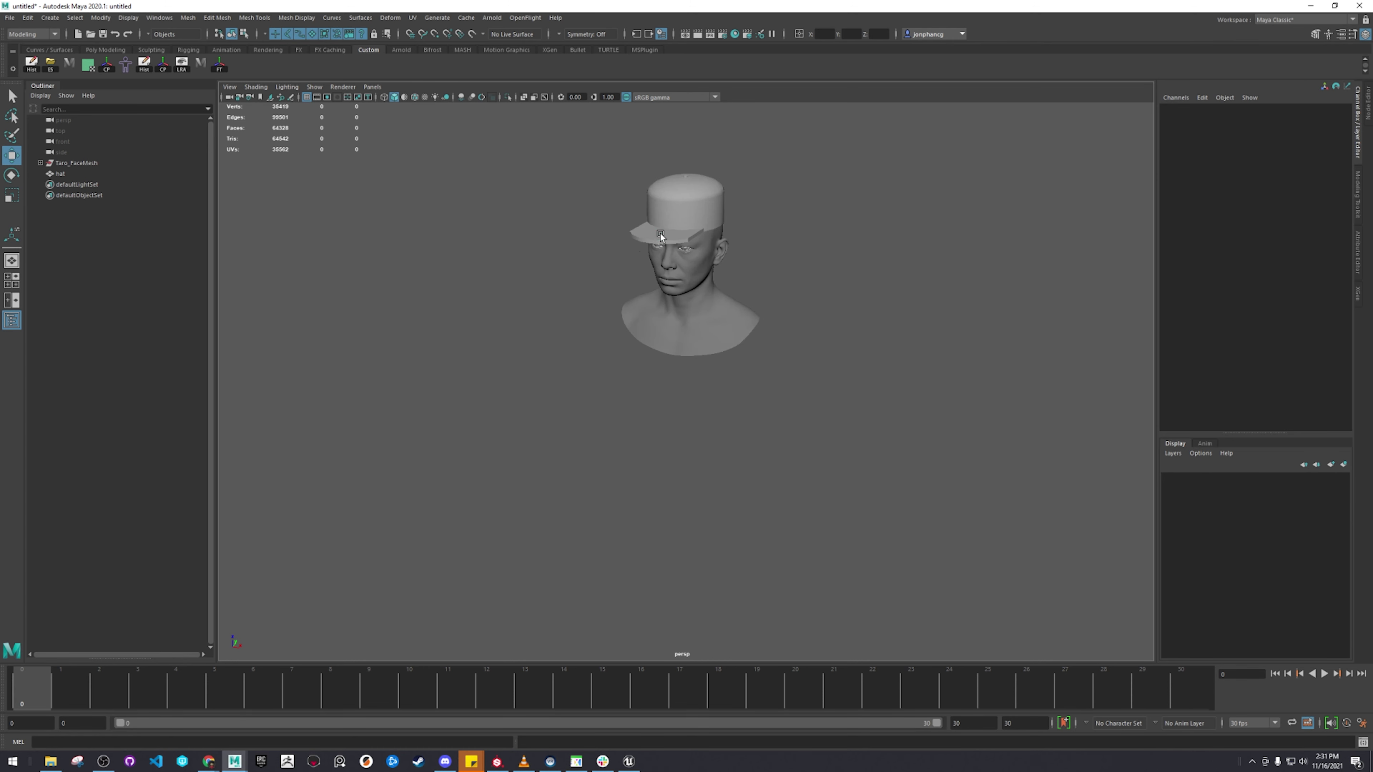
pyautogui.click(657, 239)
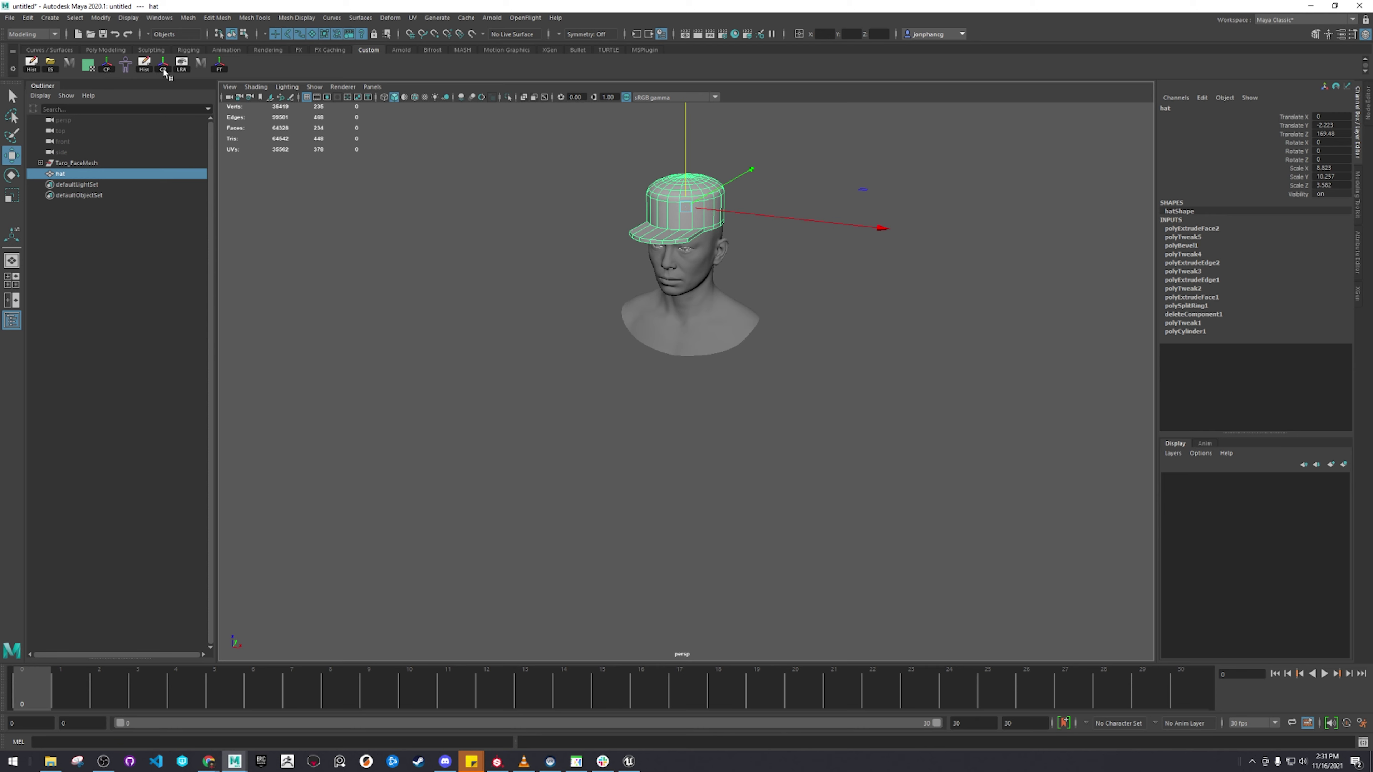
pyautogui.click(146, 66)
# Step: Open the UV Editor for the hat
pyautogui.keyDown('alt'); pyautogui.moveTo(425, 181); pyautogui.dragTo(405, 214, button='middle'); pyautogui.keyUp('alt')
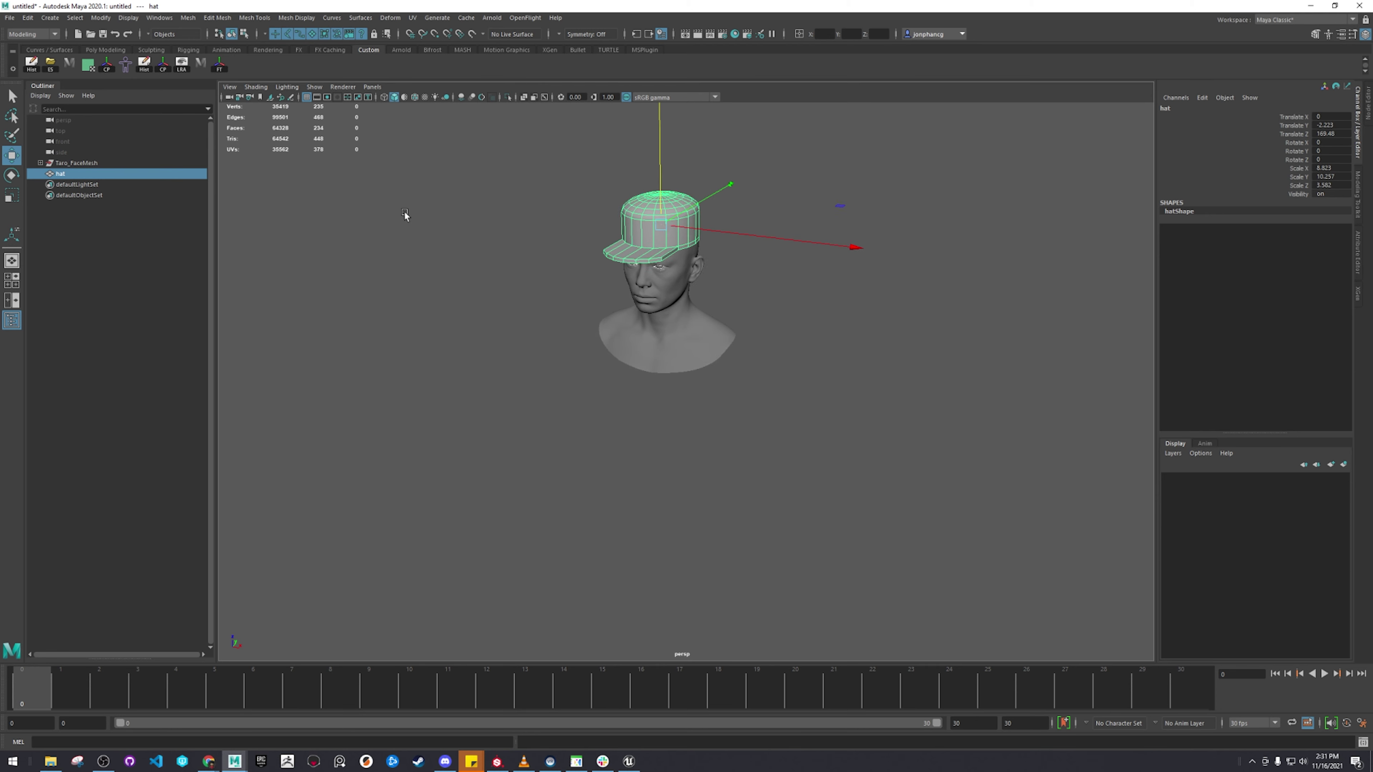
pyautogui.keyDown('alt'); pyautogui.moveTo(404, 214); pyautogui.dragTo(328, 169); pyautogui.keyUp('alt')
pyautogui.keyDown('alt'); pyautogui.moveTo(328, 170); pyautogui.dragTo(772, 108, button='right'); pyautogui.keyUp('alt')
pyautogui.keyDown('alt'); pyautogui.moveTo(550, 205); pyautogui.dragTo(585, 312, button='middle'); pyautogui.keyUp('alt')
pyautogui.keyDown('alt'); pyautogui.moveTo(585, 314); pyautogui.dragTo(529, 68); pyautogui.keyUp('alt')
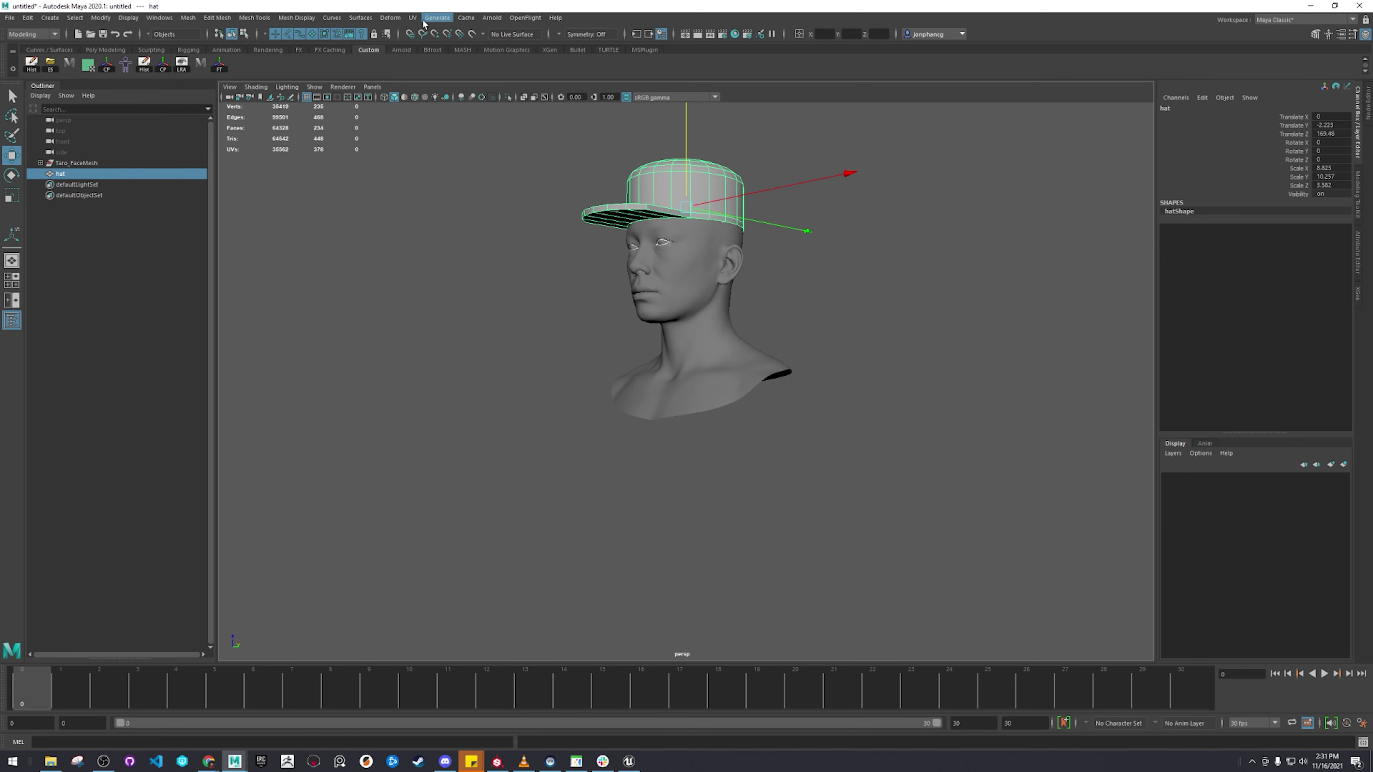
pyautogui.click(413, 17)
pyautogui.click(435, 35)
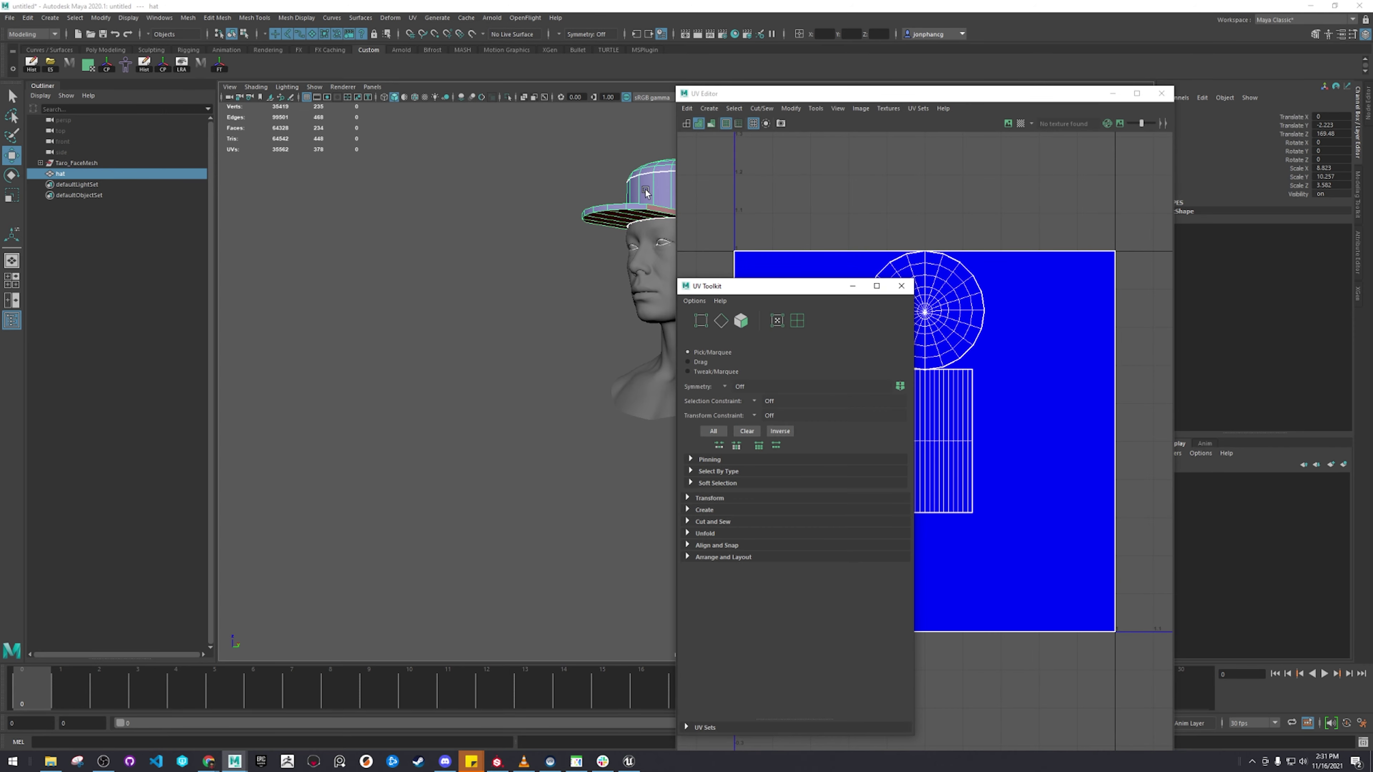
# Step: Isolate the hat in the viewport so the head is hidden
pyautogui.keyDown('alt'); pyautogui.moveTo(626, 183); pyautogui.dragTo(491, 294, button='middle'); pyautogui.keyUp('alt')
pyautogui.keyDown('alt'); pyautogui.moveTo(490, 294); pyautogui.dragTo(635, 269, button='right'); pyautogui.keyUp('alt')
pyautogui.keyDown('alt'); pyautogui.moveTo(635, 270); pyautogui.dragTo(449, 169); pyautogui.keyUp('alt')
pyautogui.press('q')
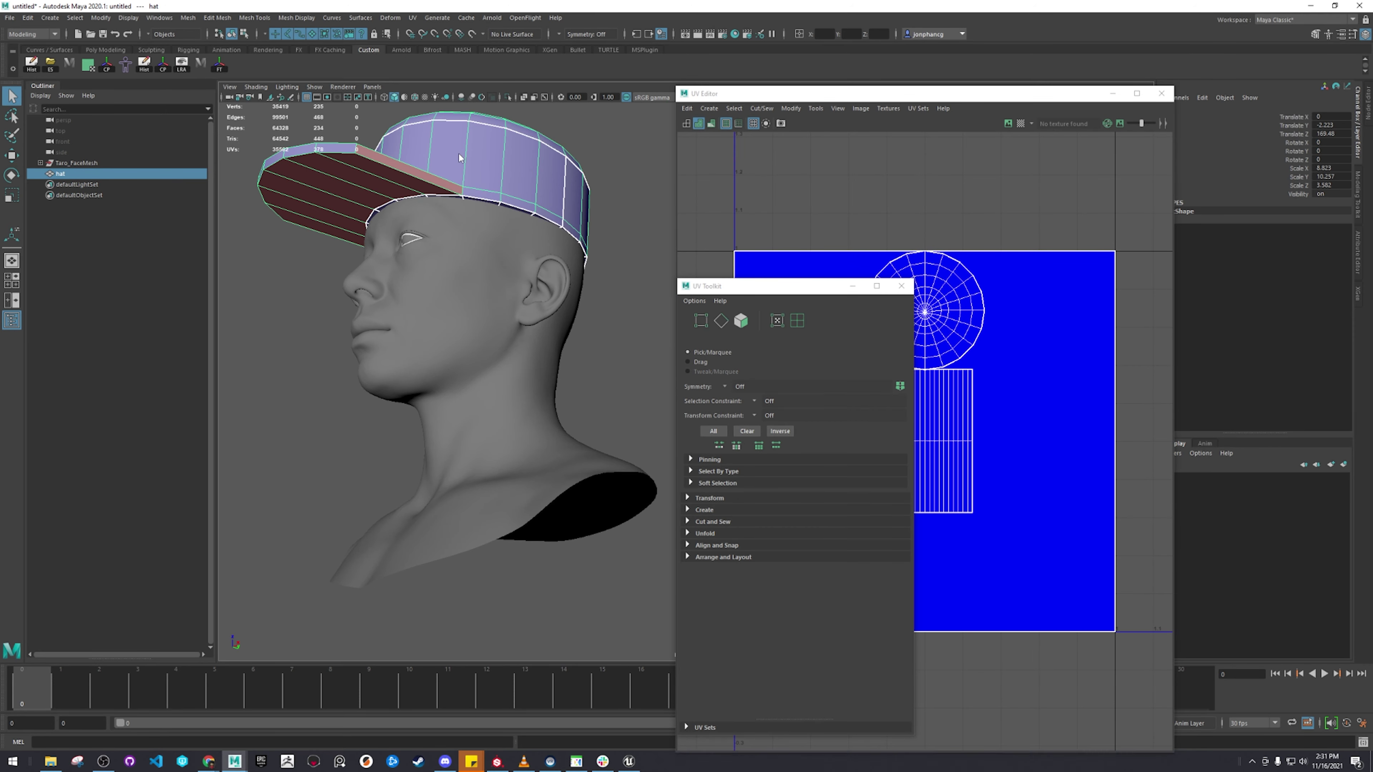
pyautogui.click(508, 98)
pyautogui.keyDown('alt'); pyautogui.moveTo(446, 324); pyautogui.dragTo(427, 256); pyautogui.keyUp('alt')
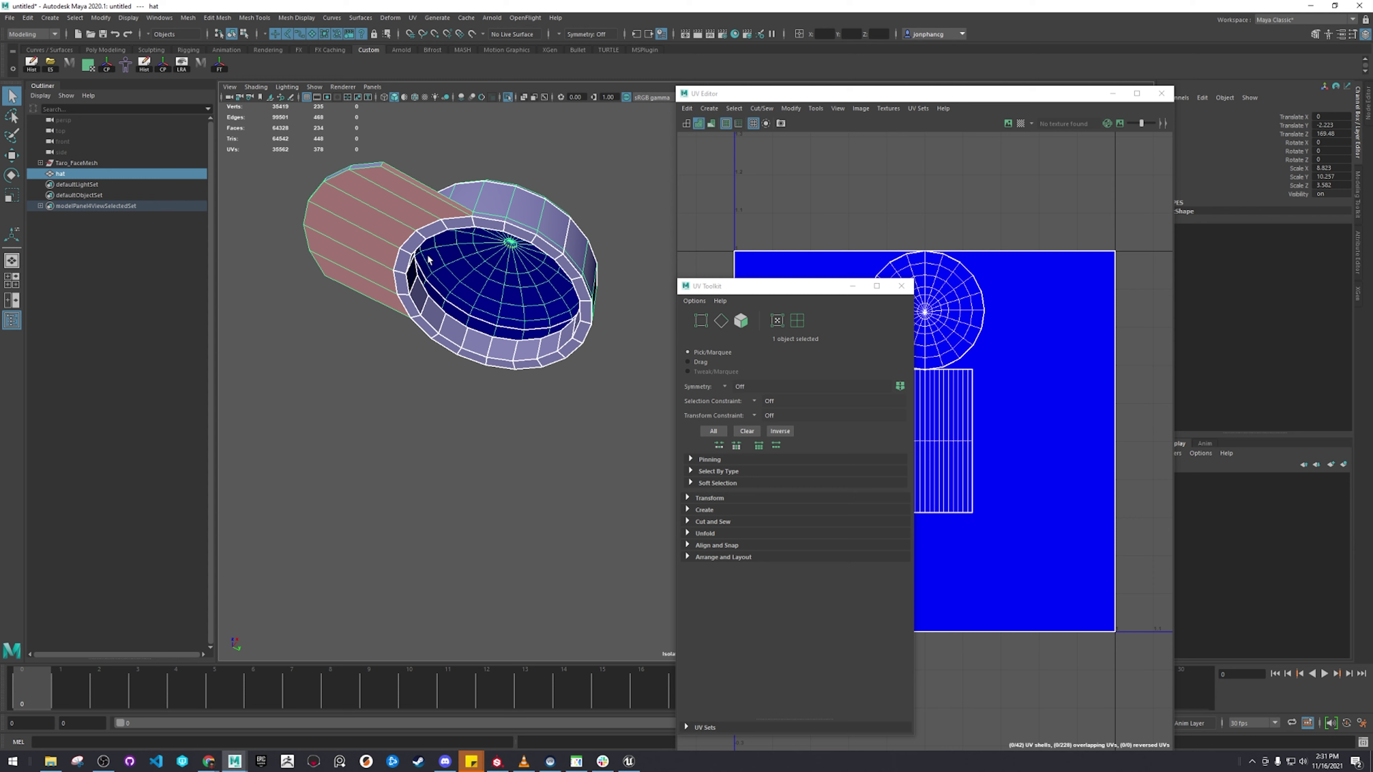
# Step: Apply a planar UV projection to the whole hat and move the UV Toolkit clear of the UV layout
pyautogui.moveTo(420, 258); pyautogui.dragTo(419, 290, button='right')
pyautogui.doubleClick(422, 238)
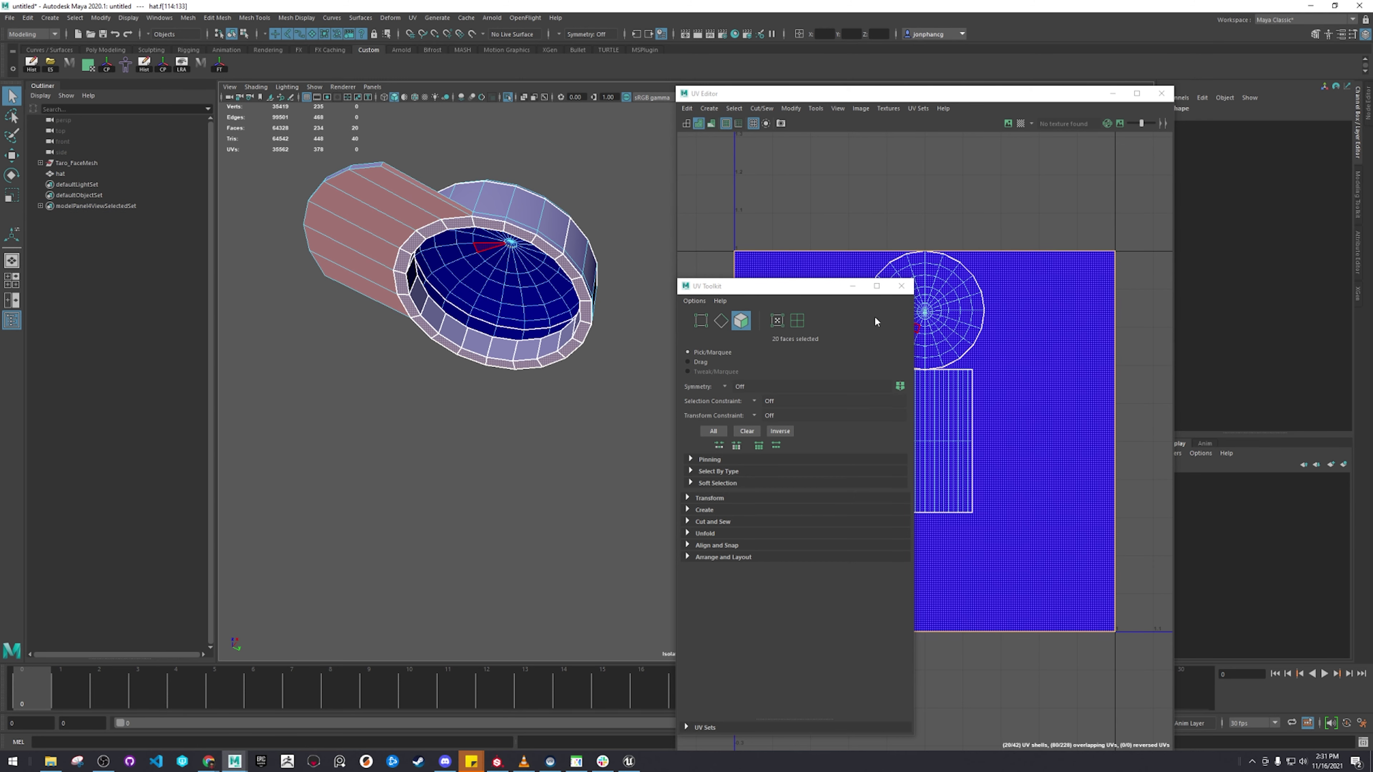
pyautogui.press('F8')
pyautogui.click(413, 17)
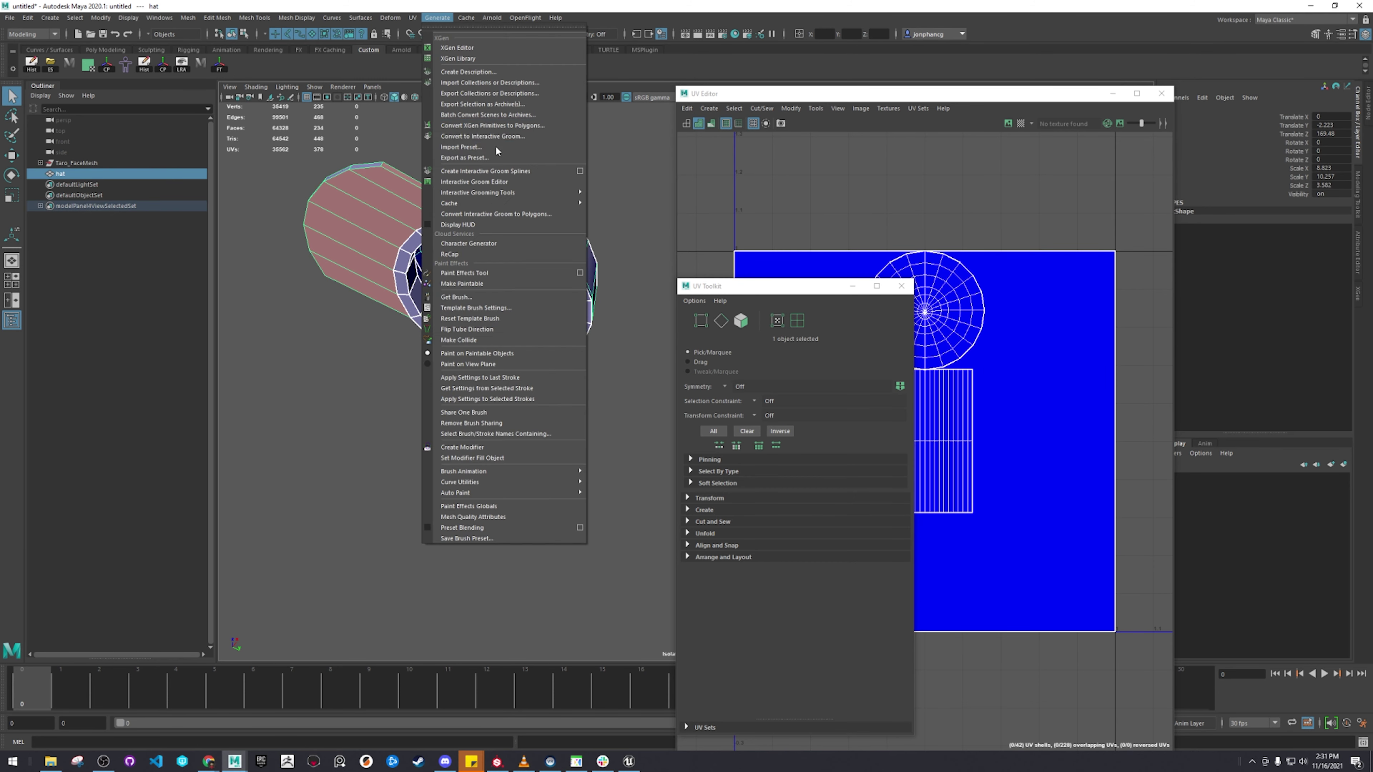
pyautogui.click(475, 146)
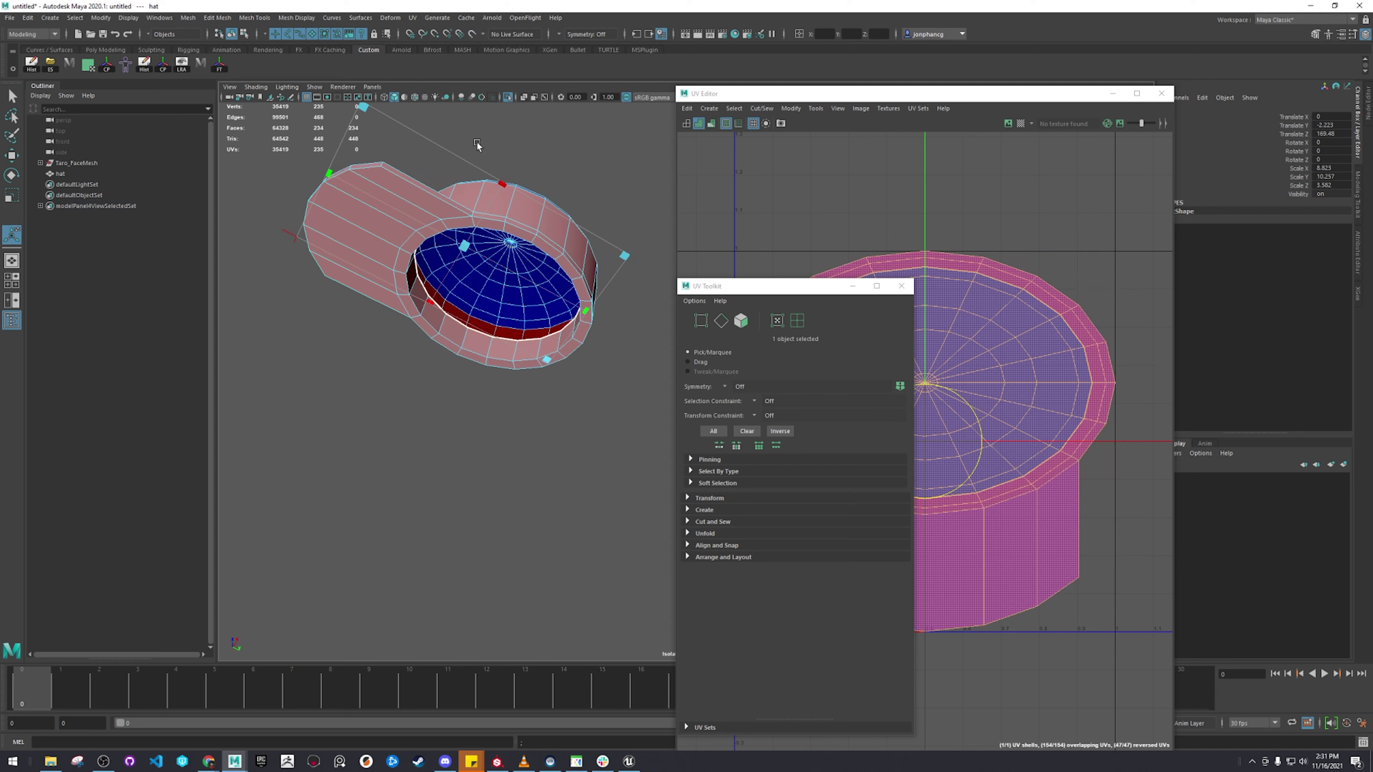
pyautogui.keyDown('alt'); pyautogui.moveTo(502, 314); pyautogui.dragTo(481, 379); pyautogui.keyUp('alt')
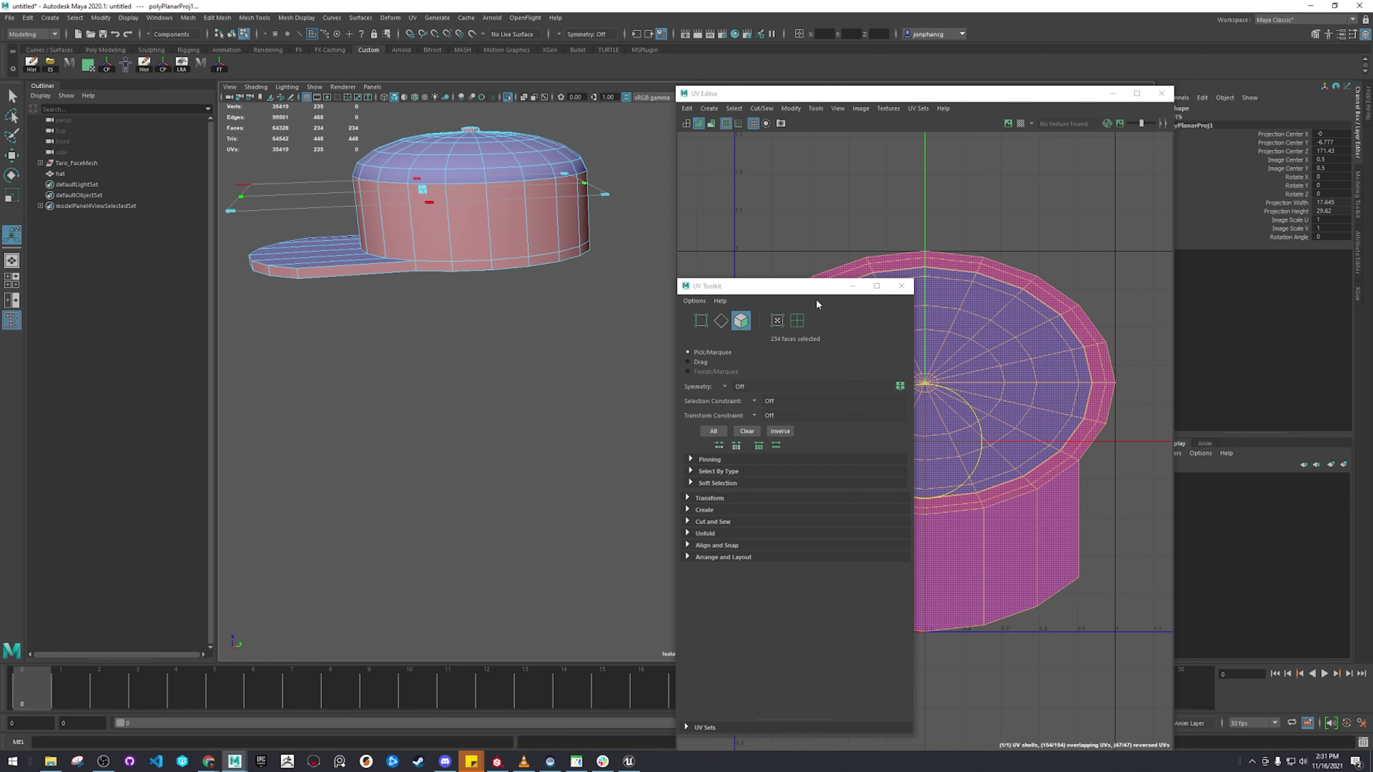
pyautogui.moveTo(817, 288); pyautogui.dragTo(654, 526)
# Step: Select the hat's bottom rim faces and add the faces on the brim's underside
pyautogui.keyDown('alt'); pyautogui.moveTo(503, 373); pyautogui.dragTo(399, 264); pyautogui.keyUp('alt')
pyautogui.moveTo(398, 263); pyautogui.dragTo(378, 228, button='right')
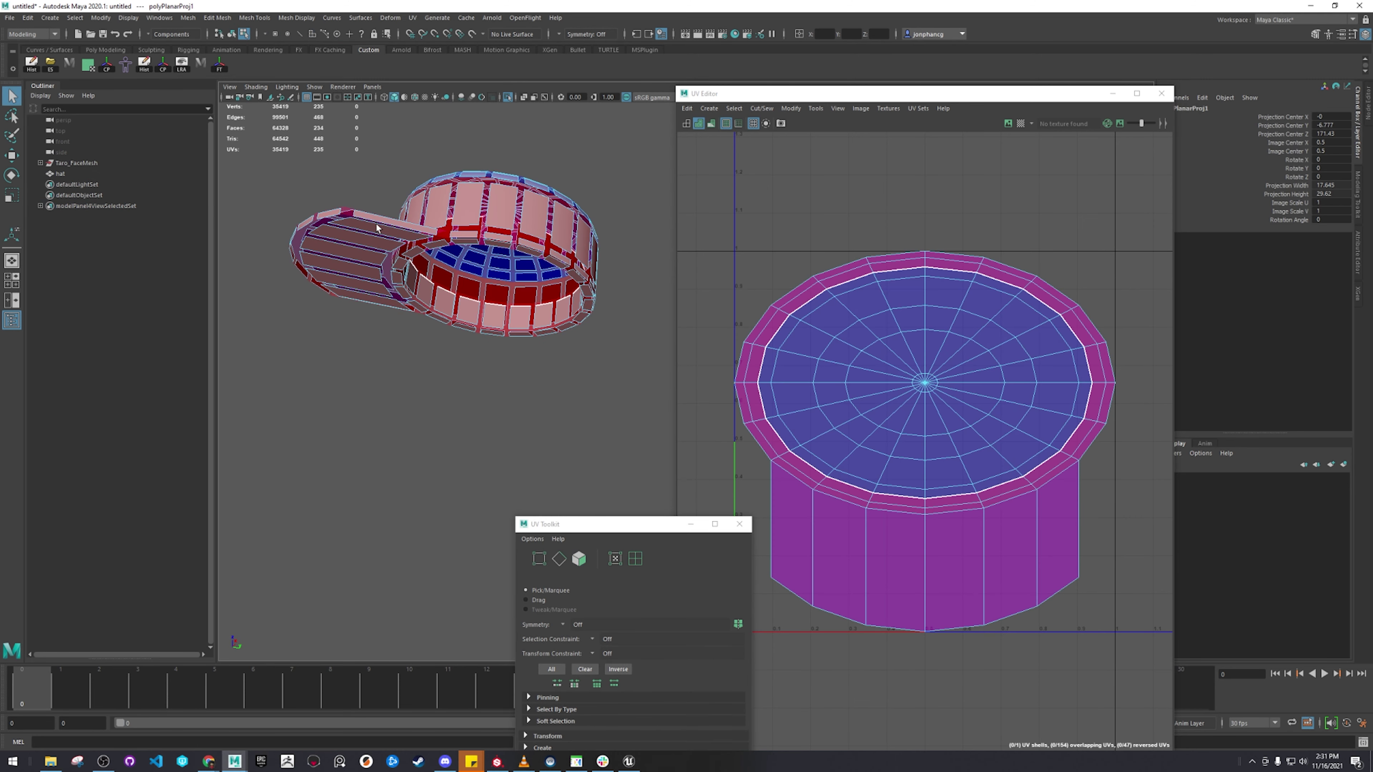
pyautogui.click(462, 242)
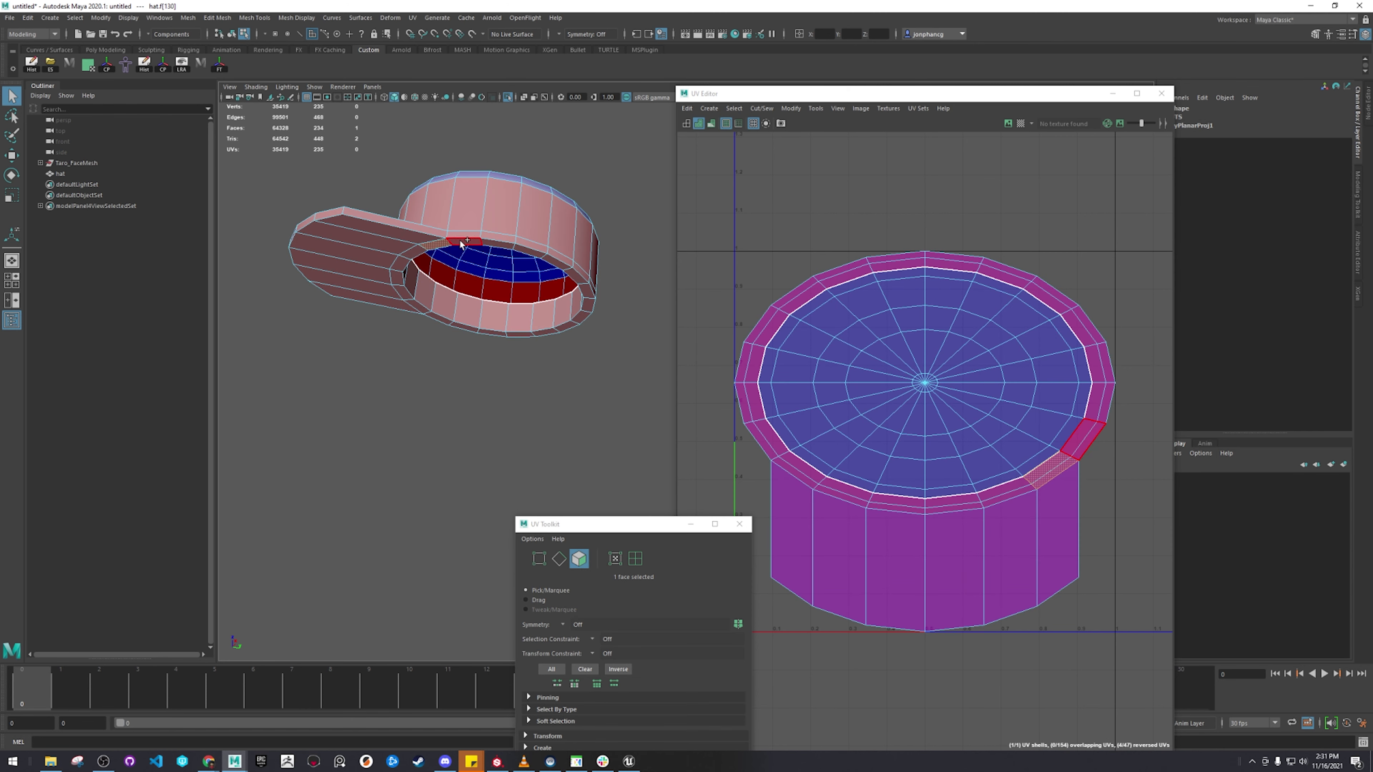
pyautogui.keyDown('shift'); pyautogui.doubleClick(461, 244); pyautogui.keyUp('shift')
pyautogui.keyDown('alt'); pyautogui.moveTo(438, 263); pyautogui.dragTo(424, 311); pyautogui.keyUp('alt')
pyautogui.keyDown('alt'); pyautogui.moveTo(425, 311); pyautogui.dragTo(605, 303, button='middle'); pyautogui.keyUp('alt')
pyautogui.keyDown('alt'); pyautogui.moveTo(605, 303); pyautogui.dragTo(622, 267); pyautogui.keyUp('alt')
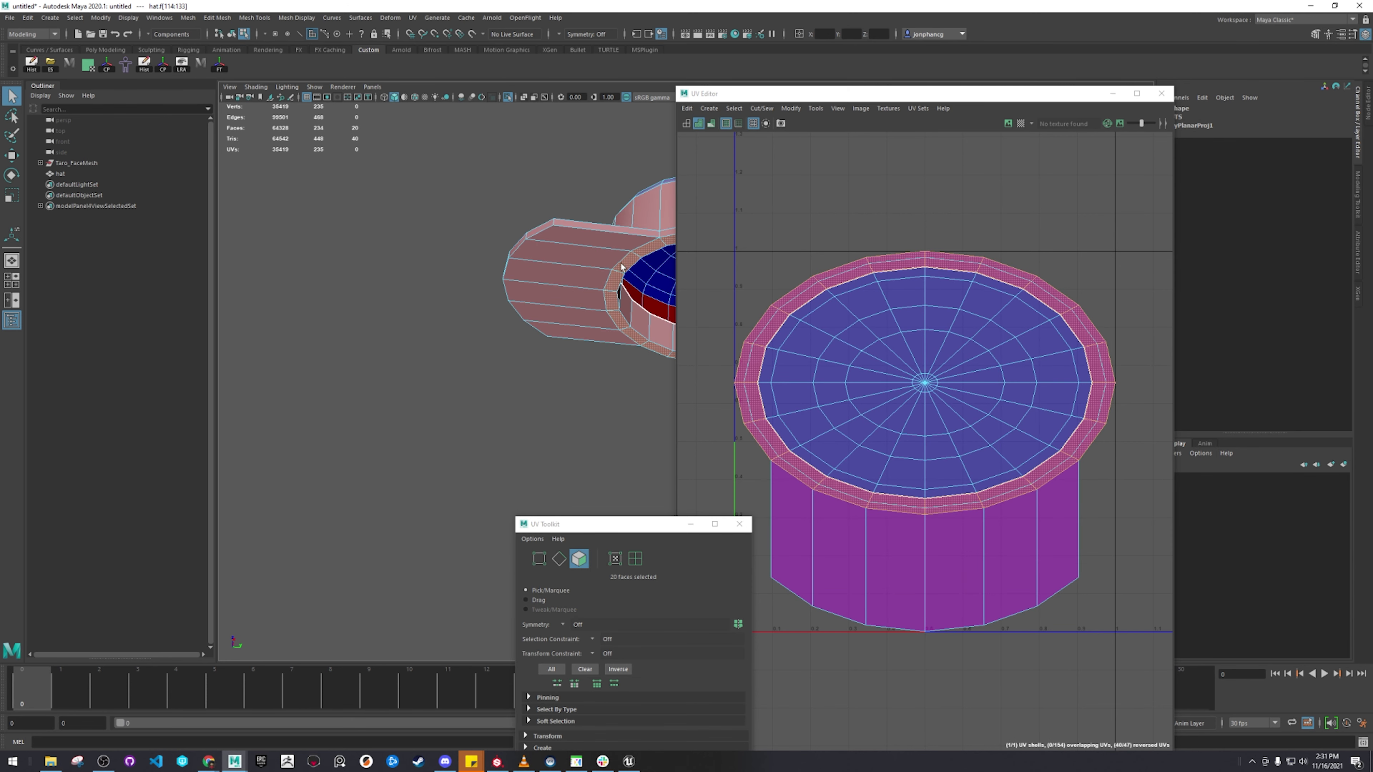
pyautogui.keyDown('alt'); pyautogui.moveTo(621, 265); pyautogui.dragTo(558, 265, button='middle'); pyautogui.keyUp('alt')
pyautogui.keyDown('shift'); pyautogui.click(521, 247); pyautogui.keyUp('shift')
pyautogui.keyDown('shift'); pyautogui.doubleClick(500, 334); pyautogui.keyUp('shift')
pyautogui.keyDown('alt'); pyautogui.moveTo(533, 324); pyautogui.dragTo(450, 325, button='middle'); pyautogui.keyUp('alt')
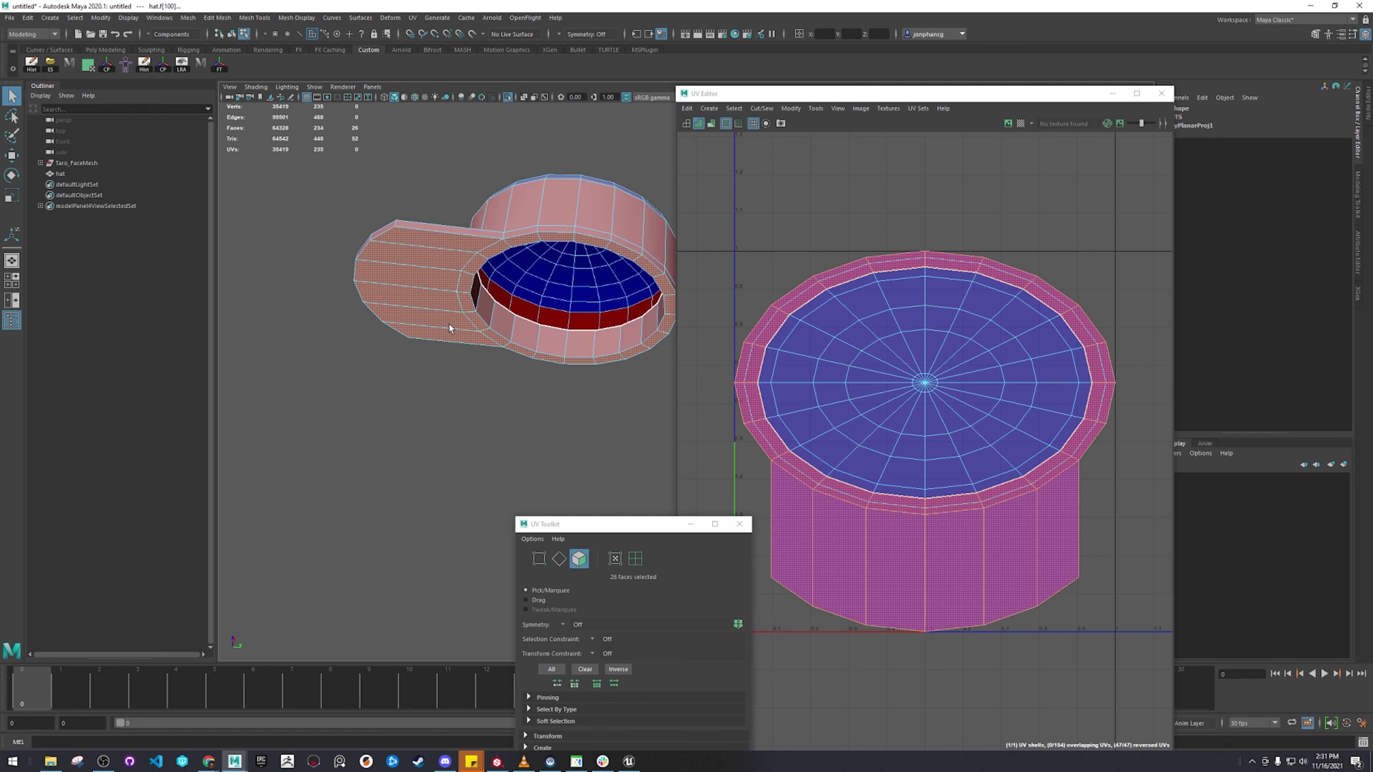
# Step: Add the hat's inner band faces to the selection and apply a separate planar UV projection to the selected faces
pyautogui.keyDown('alt'); pyautogui.moveTo(449, 325); pyautogui.dragTo(505, 327); pyautogui.keyUp('alt')
pyautogui.keyDown('shift'); pyautogui.doubleClick(525, 335); pyautogui.keyUp('shift')
pyautogui.keyDown('alt'); pyautogui.moveTo(568, 338); pyautogui.dragTo(488, 338, button='middle'); pyautogui.keyUp('alt')
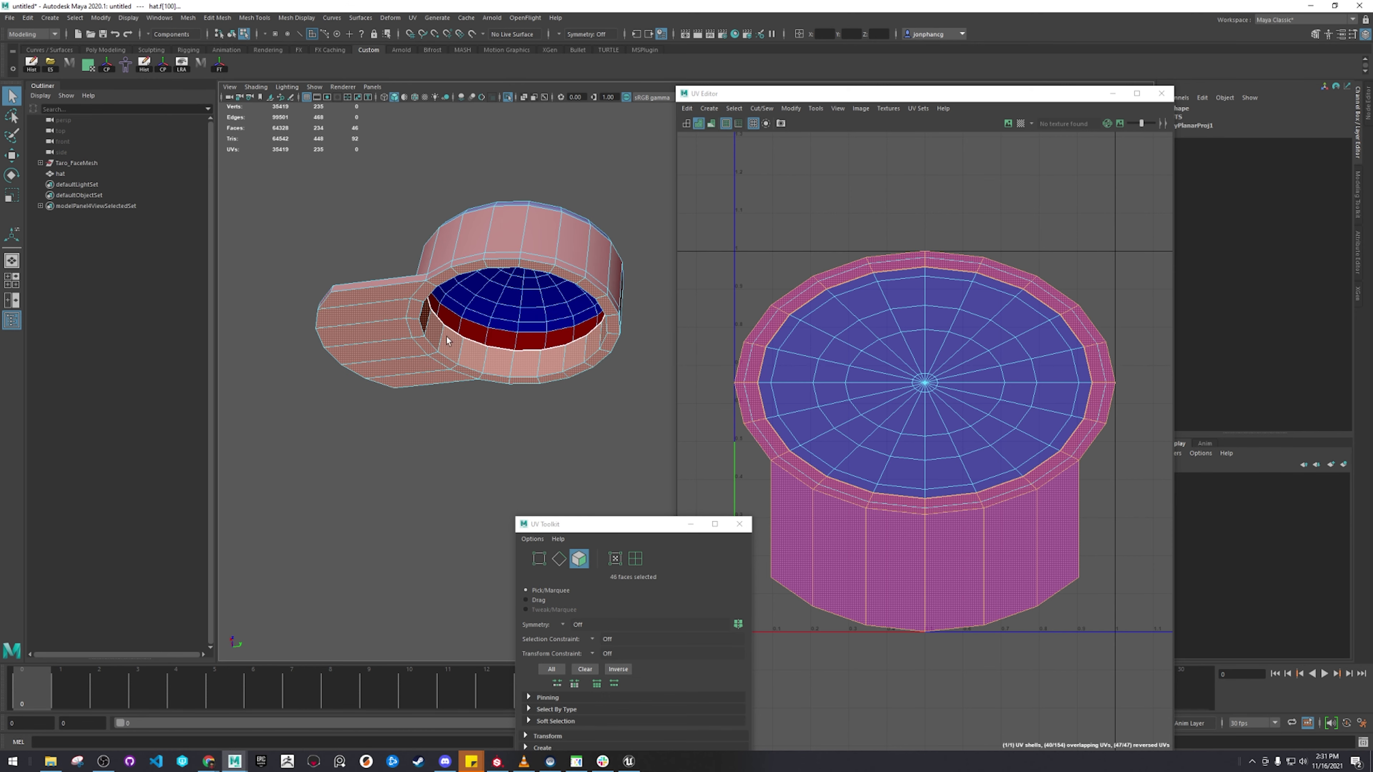
pyautogui.press('g')
pyautogui.moveTo(488, 337)
pyautogui.keyDown('alt'); pyautogui.mouseDown()
pyautogui.moveTo(479, 359)
pyautogui.moveTo(475, 347)
pyautogui.mouseUp(); pyautogui.keyUp('alt')
pyautogui.keyDown('alt'); pyautogui.moveTo(937, 361); pyautogui.dragTo(843, 347, button='right'); pyautogui.keyUp('alt')
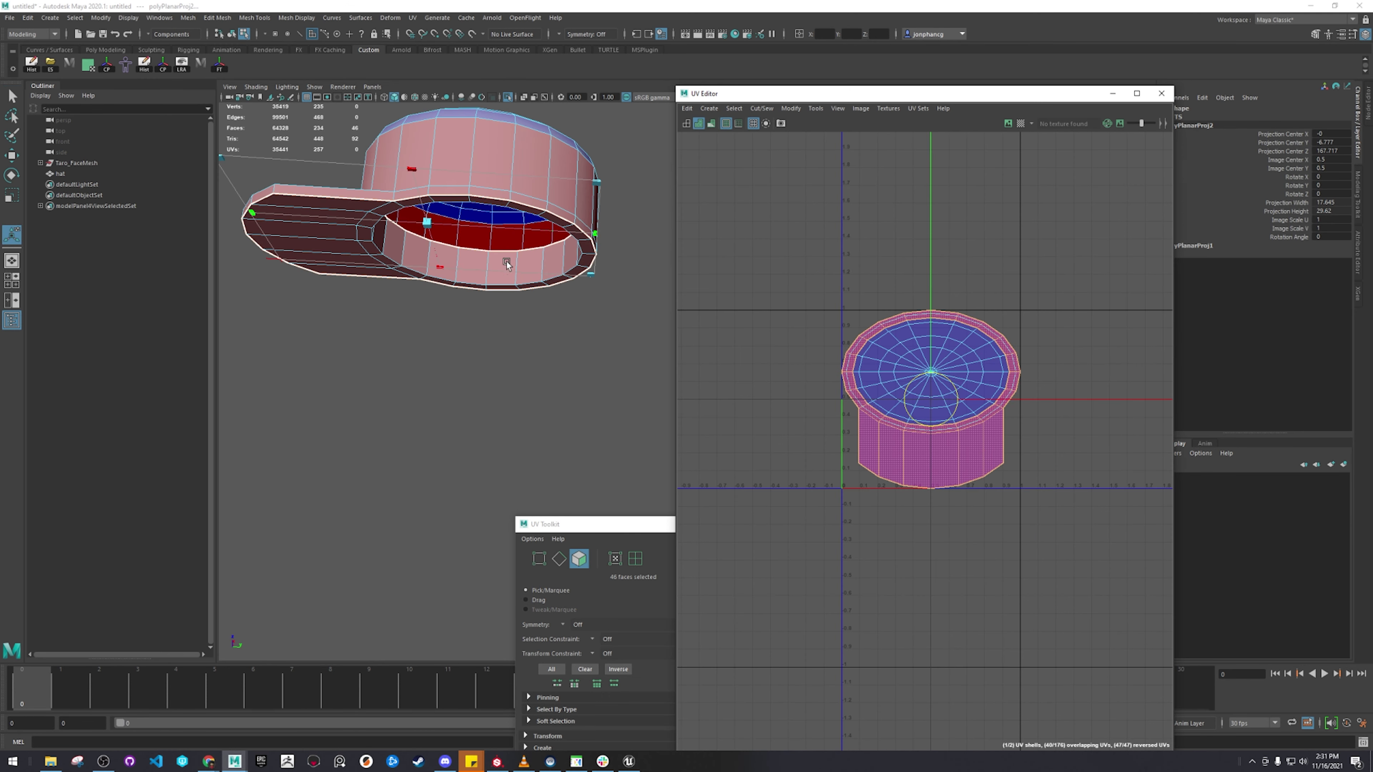
# Step: Unfold the hat's outer and underside UV shells in the UV Editor
pyautogui.keyDown('alt'); pyautogui.moveTo(503, 260); pyautogui.dragTo(459, 298); pyautogui.keyUp('alt')
pyautogui.keyDown('alt'); pyautogui.moveTo(432, 287); pyautogui.dragTo(296, 261, button='right'); pyautogui.keyUp('alt')
pyautogui.keyDown('alt'); pyautogui.moveTo(303, 259); pyautogui.dragTo(378, 279); pyautogui.keyUp('alt')
pyautogui.keyDown('alt'); pyautogui.moveTo(378, 279); pyautogui.dragTo(372, 302, button='middle'); pyautogui.keyUp('alt')
pyautogui.press('q')
pyautogui.moveTo(943, 354); pyautogui.dragTo(1054, 327, button='right')
pyautogui.click(958, 364)
pyautogui.doubleClick(964, 385)
pyautogui.doubleClick(999, 456)
pyautogui.press('g')
pyautogui.keyDown('alt'); pyautogui.moveTo(875, 352); pyautogui.dragTo(794, 365, button='middle'); pyautogui.keyUp('alt')
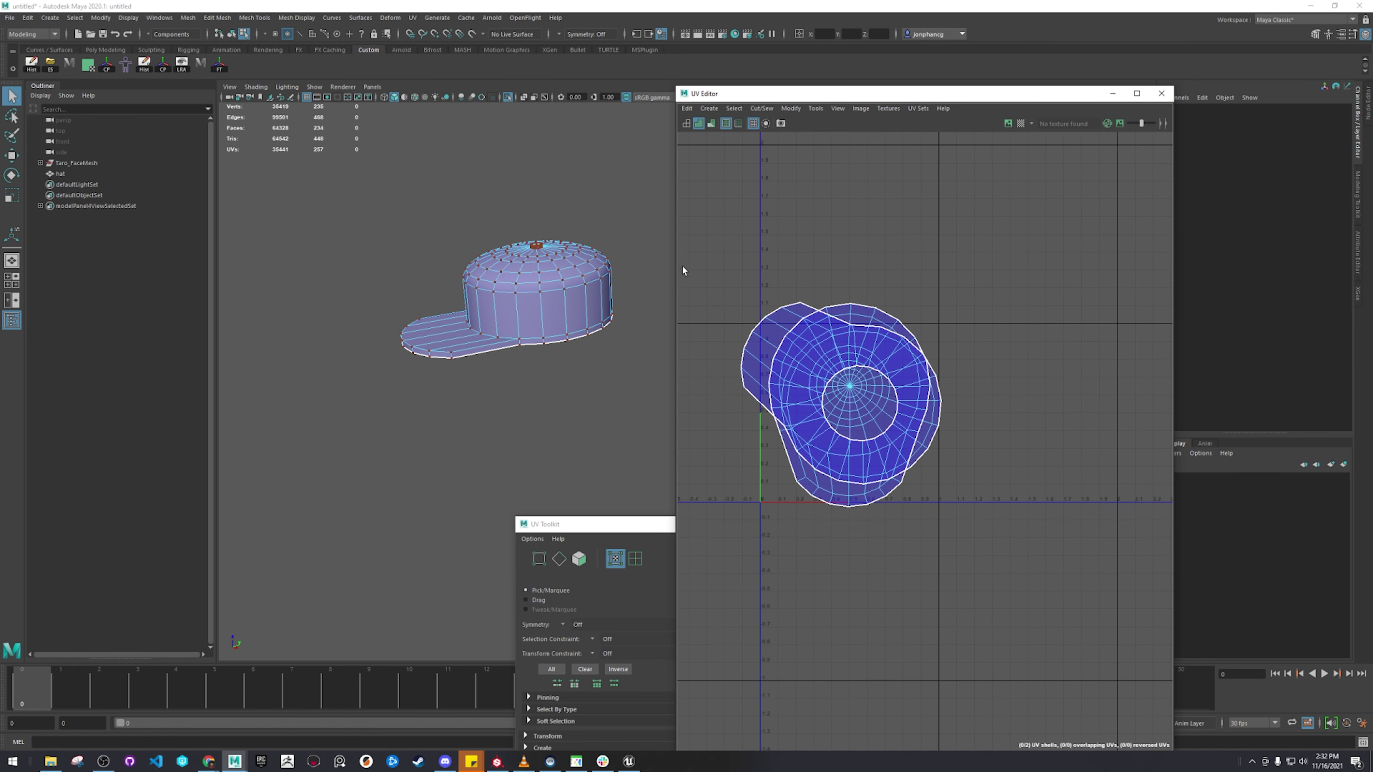
# Step: Select all of the hat's UVs and lay out both shells side by side inside the UV tile
pyautogui.click(919, 400)
pyautogui.keyDown('shift'); pyautogui.moveTo(951, 386); pyautogui.dragTo(910, 393, button='right'); pyautogui.keyUp('shift')
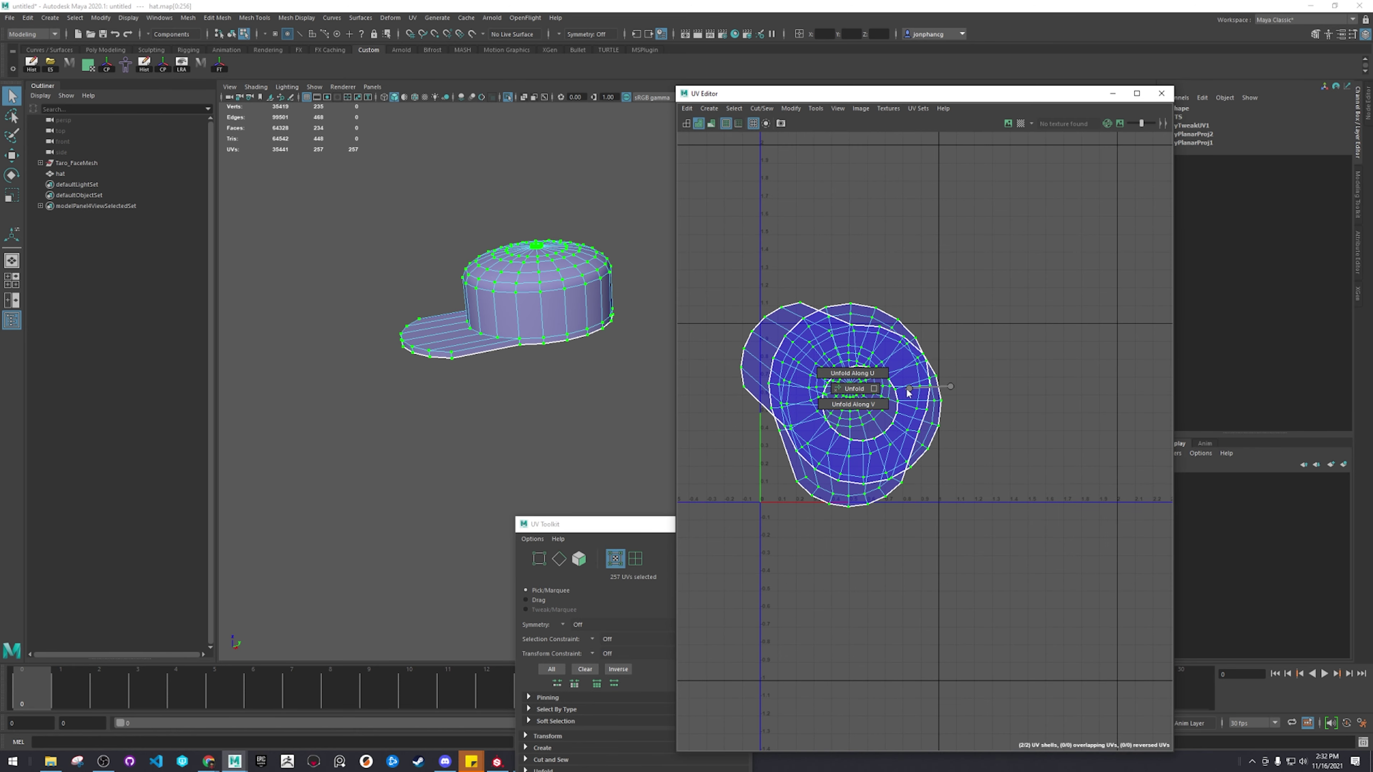
pyautogui.keyDown('shift'); pyautogui.rightClick(908, 393); pyautogui.keyUp('shift')
pyautogui.click(874, 409)
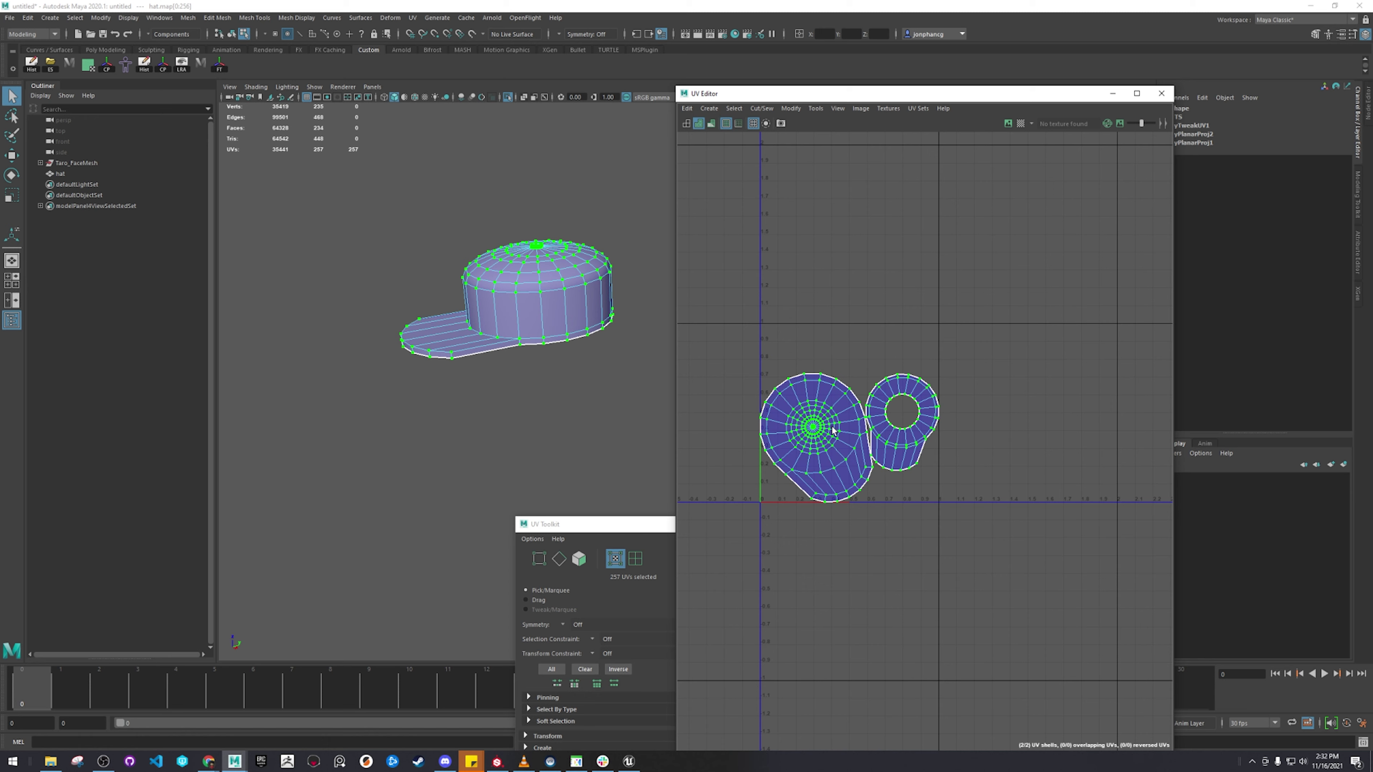
pyautogui.moveTo(899, 391); pyautogui.dragTo(916, 338, button='right')
pyautogui.keyDown('alt'); pyautogui.moveTo(819, 401); pyautogui.dragTo(999, 420, button='right'); pyautogui.keyUp('alt')
pyautogui.keyDown('alt'); pyautogui.moveTo(963, 363); pyautogui.dragTo(971, 328, button='middle'); pyautogui.keyUp('alt')
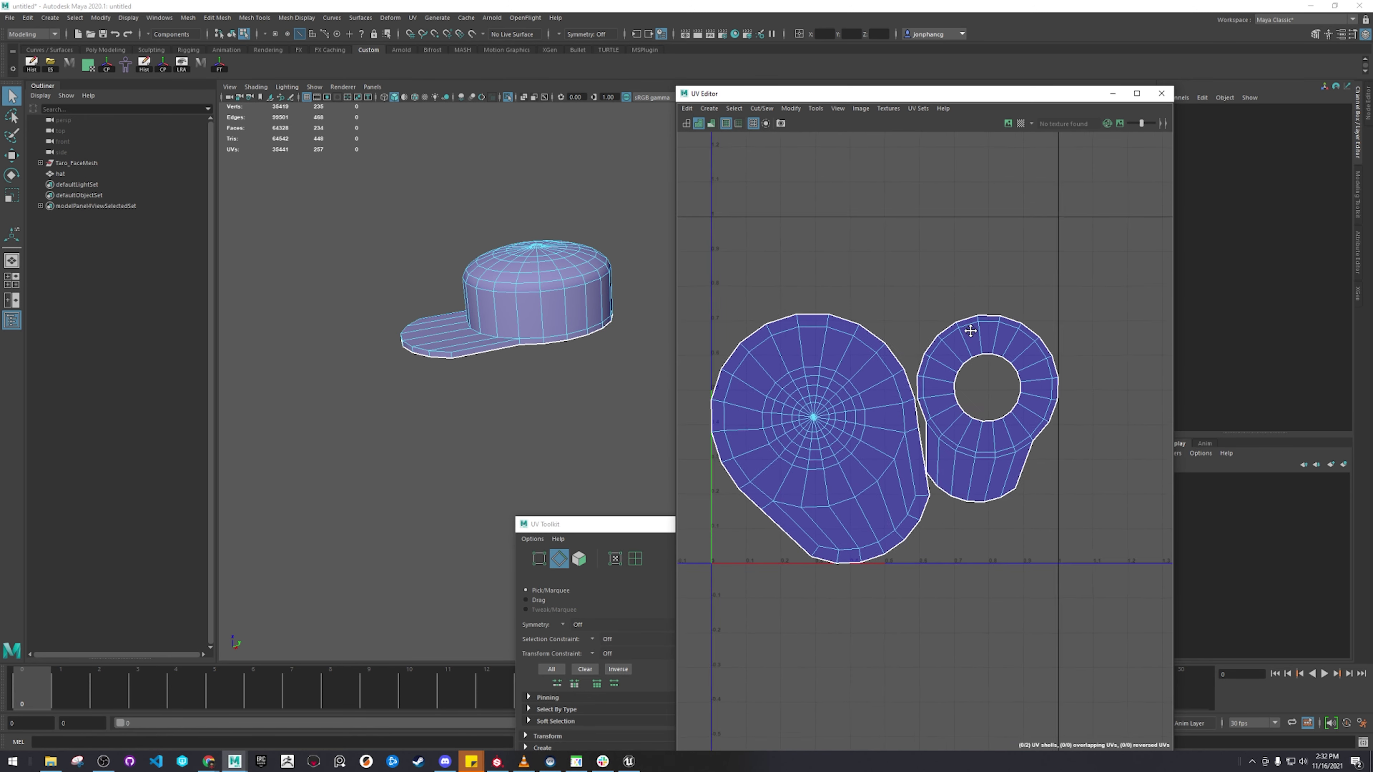
pyautogui.keyDown('alt'); pyautogui.moveTo(974, 330); pyautogui.dragTo(925, 293, button='right'); pyautogui.keyUp('alt')
# Step: Return to object mode, select the hat and end its isolation to show the head again
pyautogui.keyDown('alt'); pyautogui.moveTo(511, 376); pyautogui.dragTo(497, 286); pyautogui.keyUp('alt')
pyautogui.moveTo(513, 278); pyautogui.dragTo(565, 241, button='right')
pyautogui.click(573, 231)
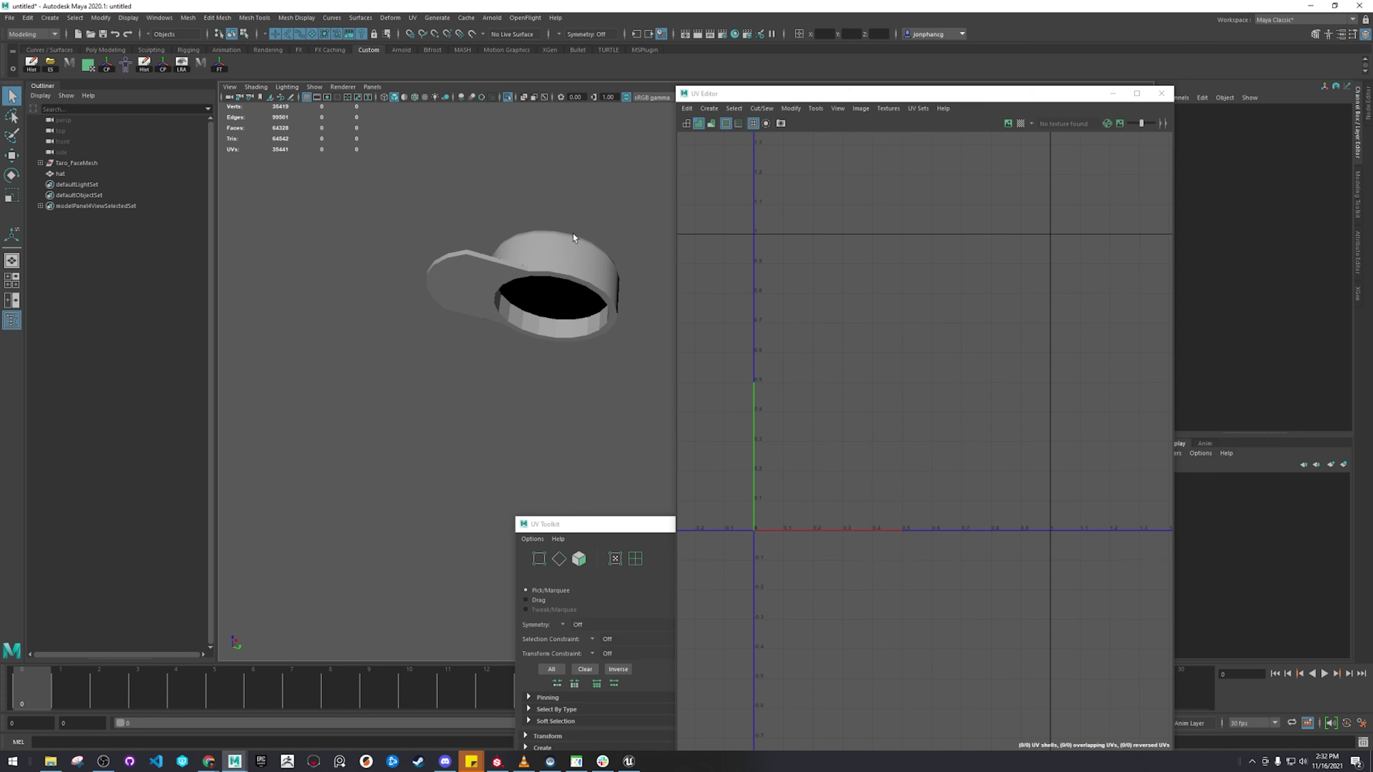
pyautogui.click(559, 248)
pyautogui.keyDown('alt'); pyautogui.moveTo(535, 227); pyautogui.dragTo(484, 305, button='middle'); pyautogui.keyUp('alt')
pyautogui.keyDown('alt'); pyautogui.moveTo(484, 309); pyautogui.dragTo(408, 238); pyautogui.keyUp('alt')
pyautogui.click(508, 97)
# Step: Export the selected hat to the Desktop as an FBX file named hat, then deselect it
pyautogui.click(10, 17)
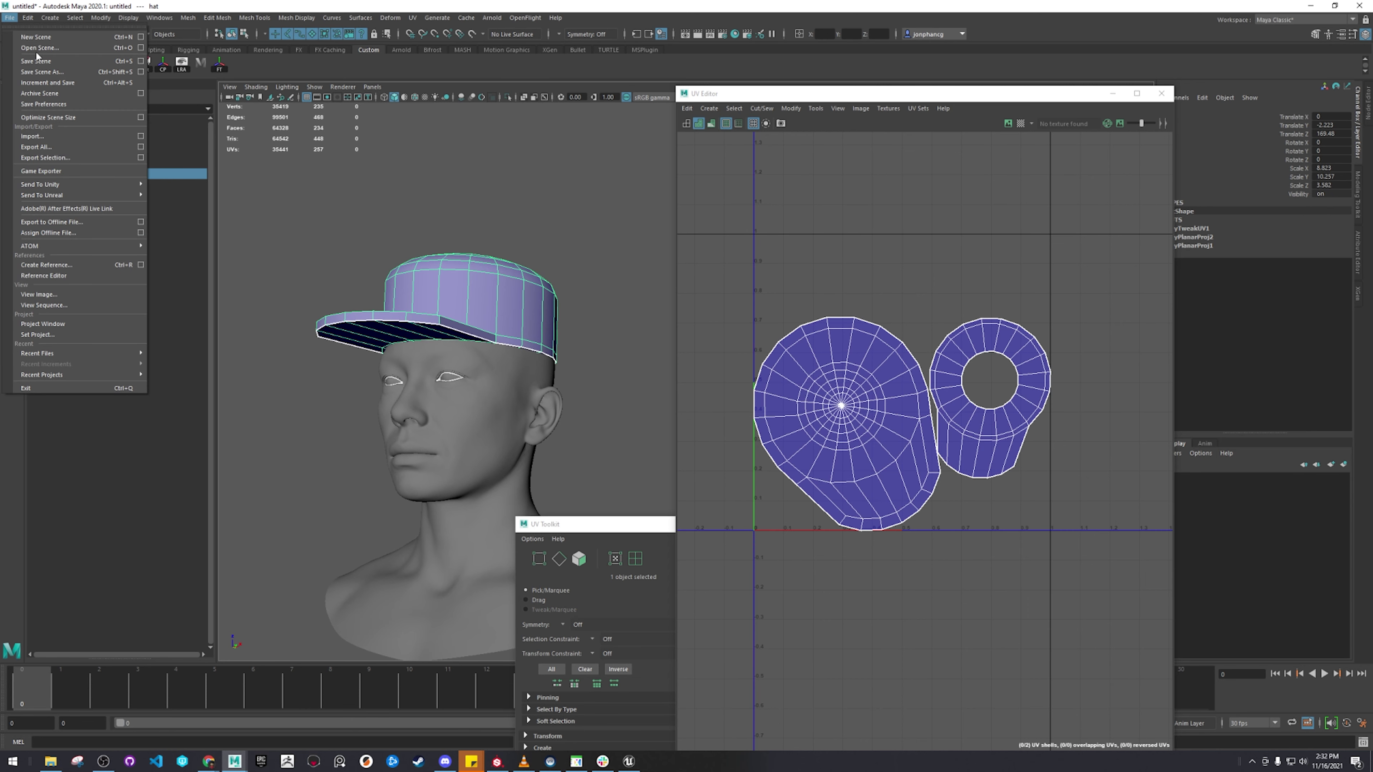
pyautogui.click(69, 162)
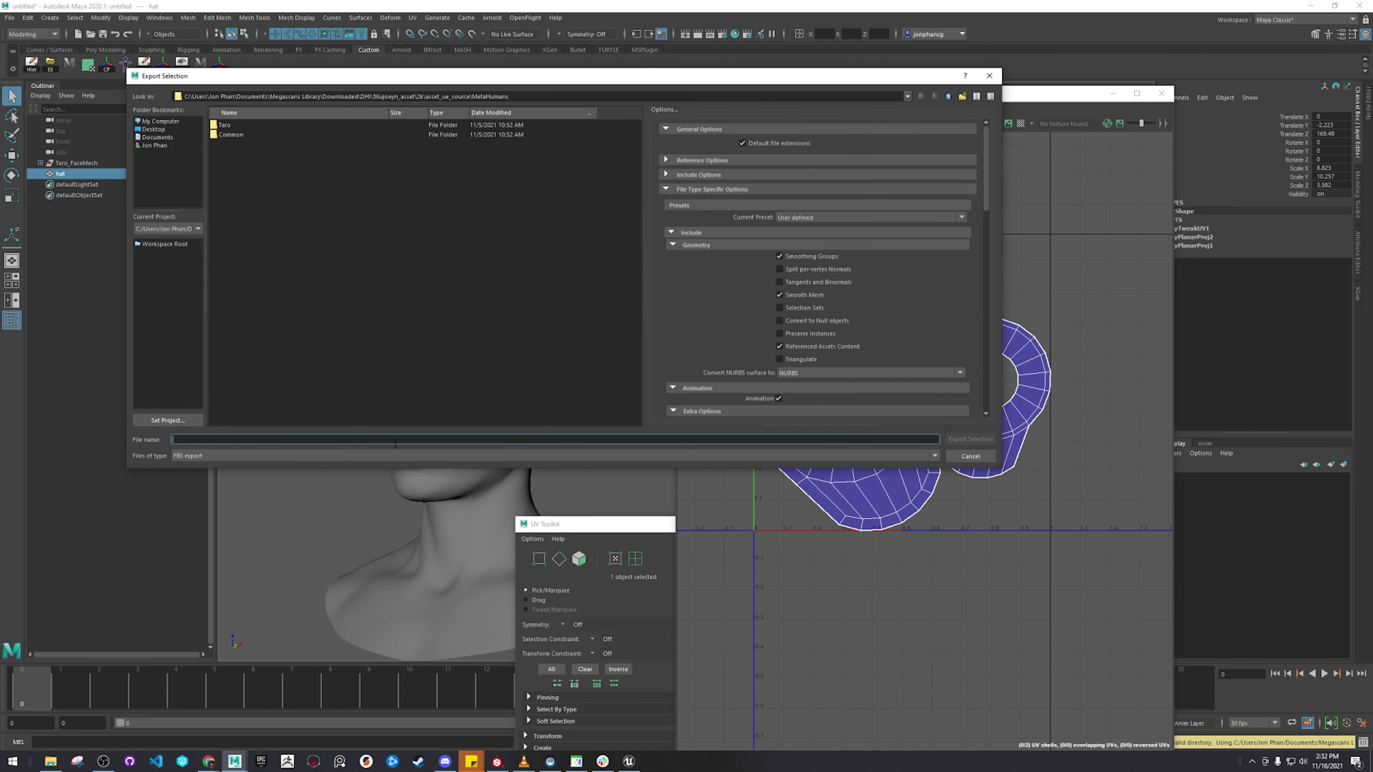
pyautogui.click(153, 130)
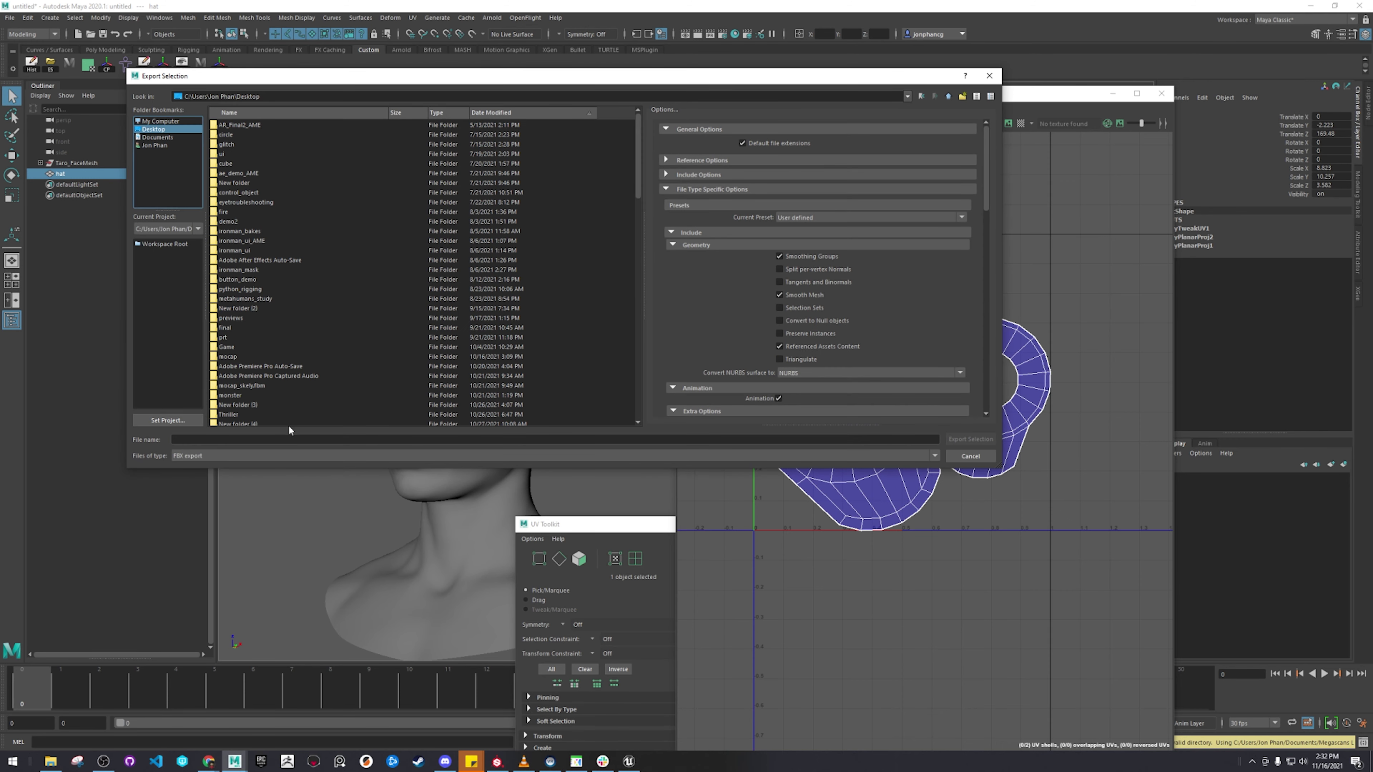
pyautogui.click(292, 439)
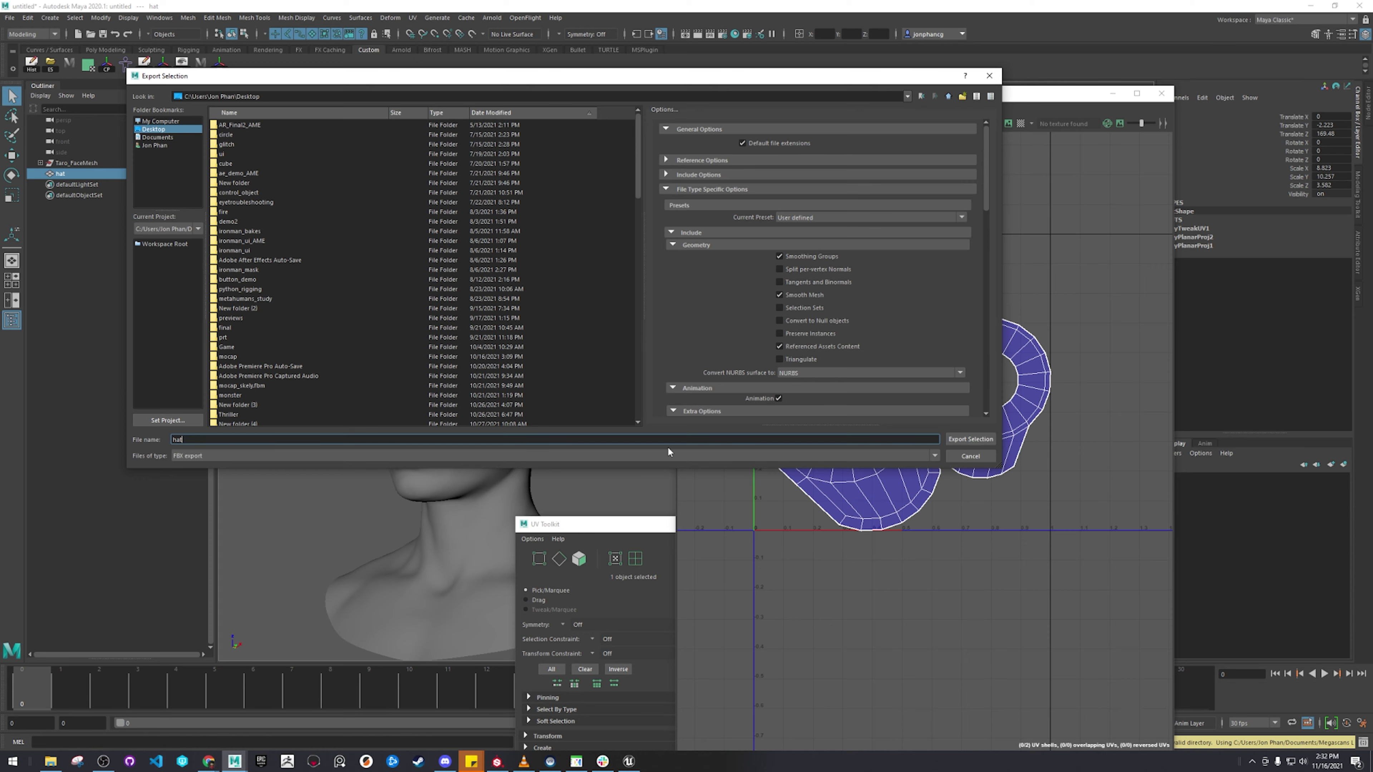
pyautogui.click(979, 440)
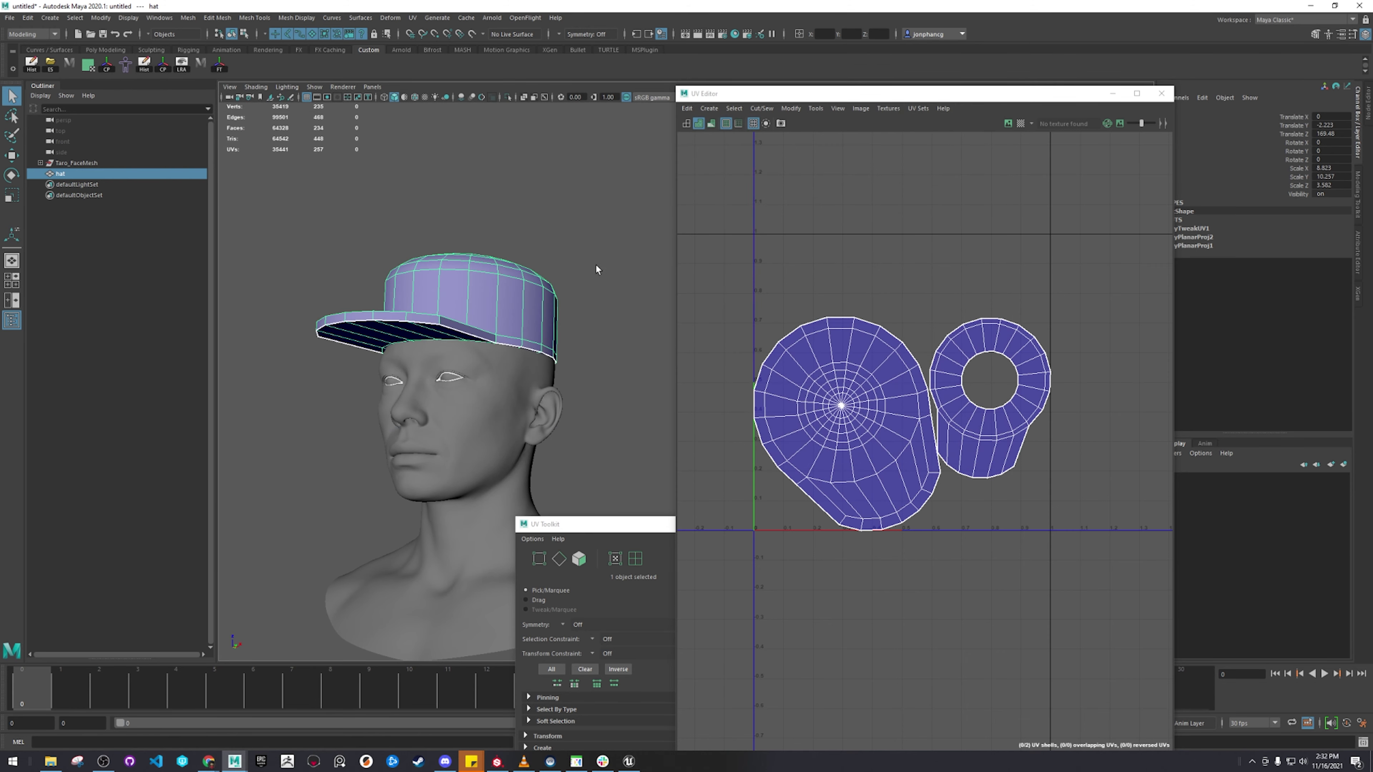
pyautogui.click(566, 218)
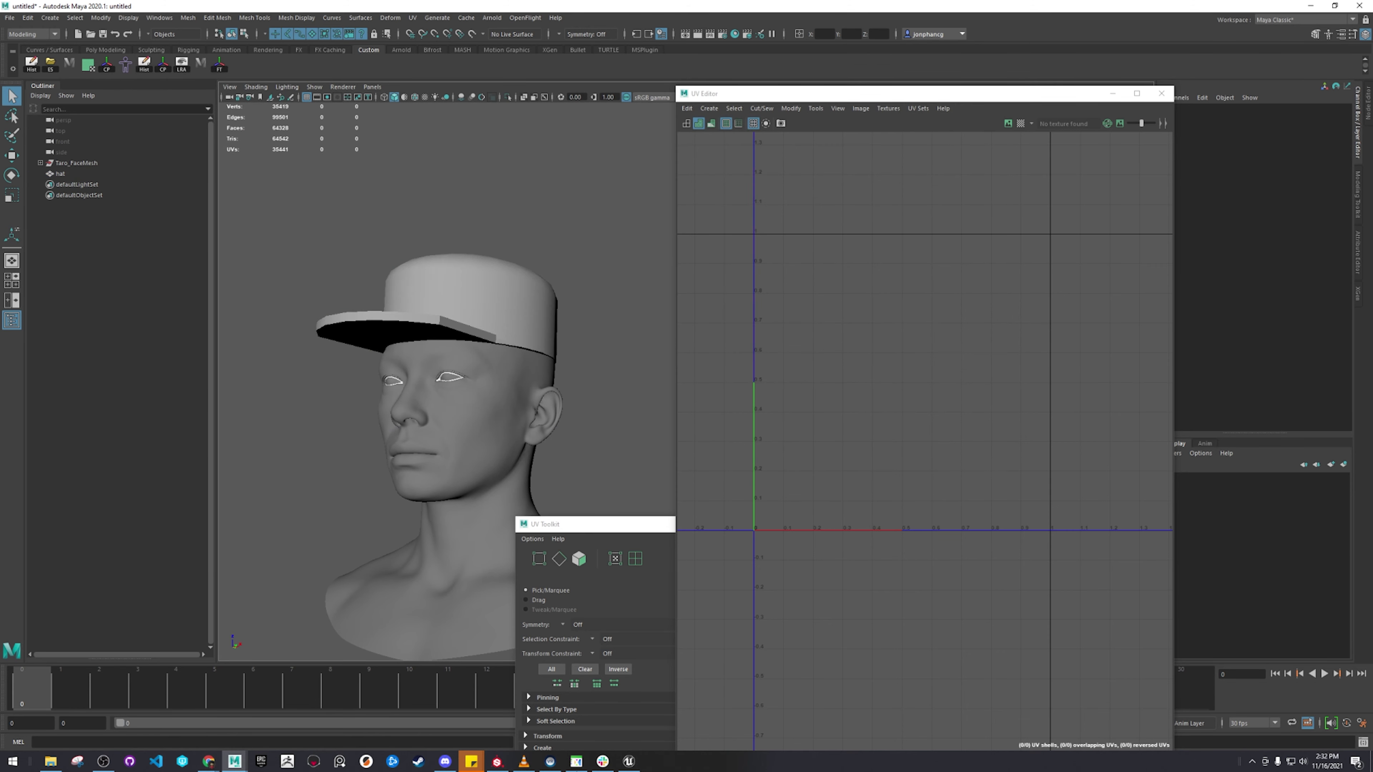
# Step: Switch to Unreal Engine and import hat.fbx from the Desktop into Taro's Face folder as a static mesh with the default options
pyautogui.click(628, 761)
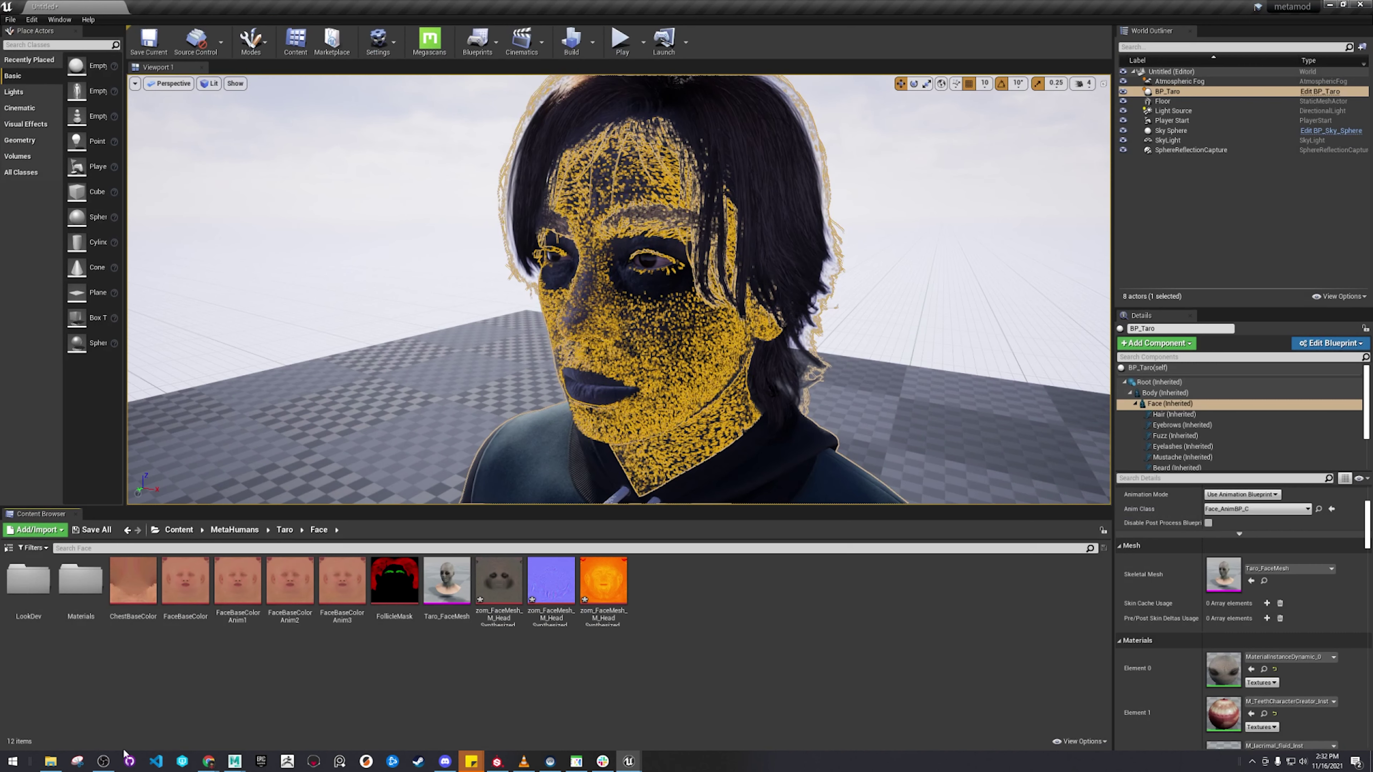
pyautogui.click(35, 530)
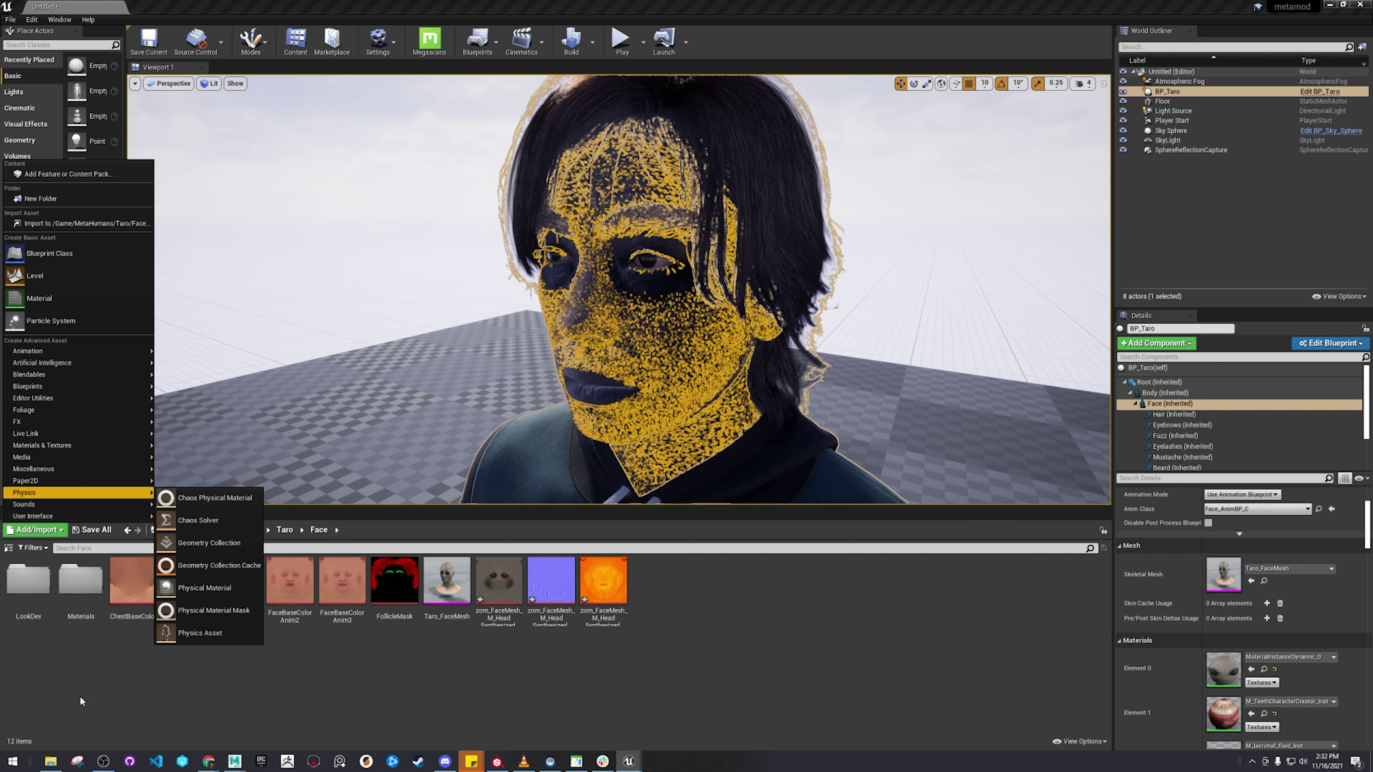
pyautogui.click(115, 222)
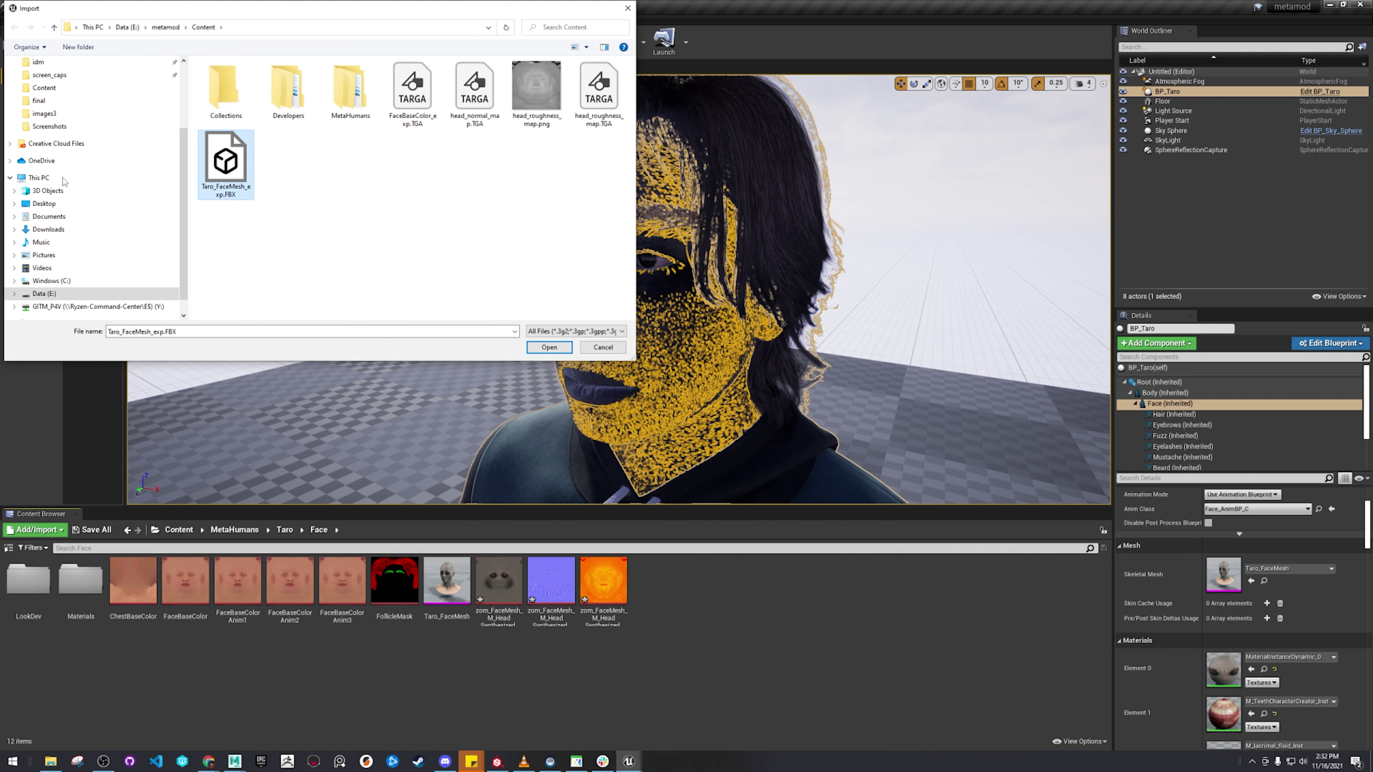
pyautogui.click(44, 203)
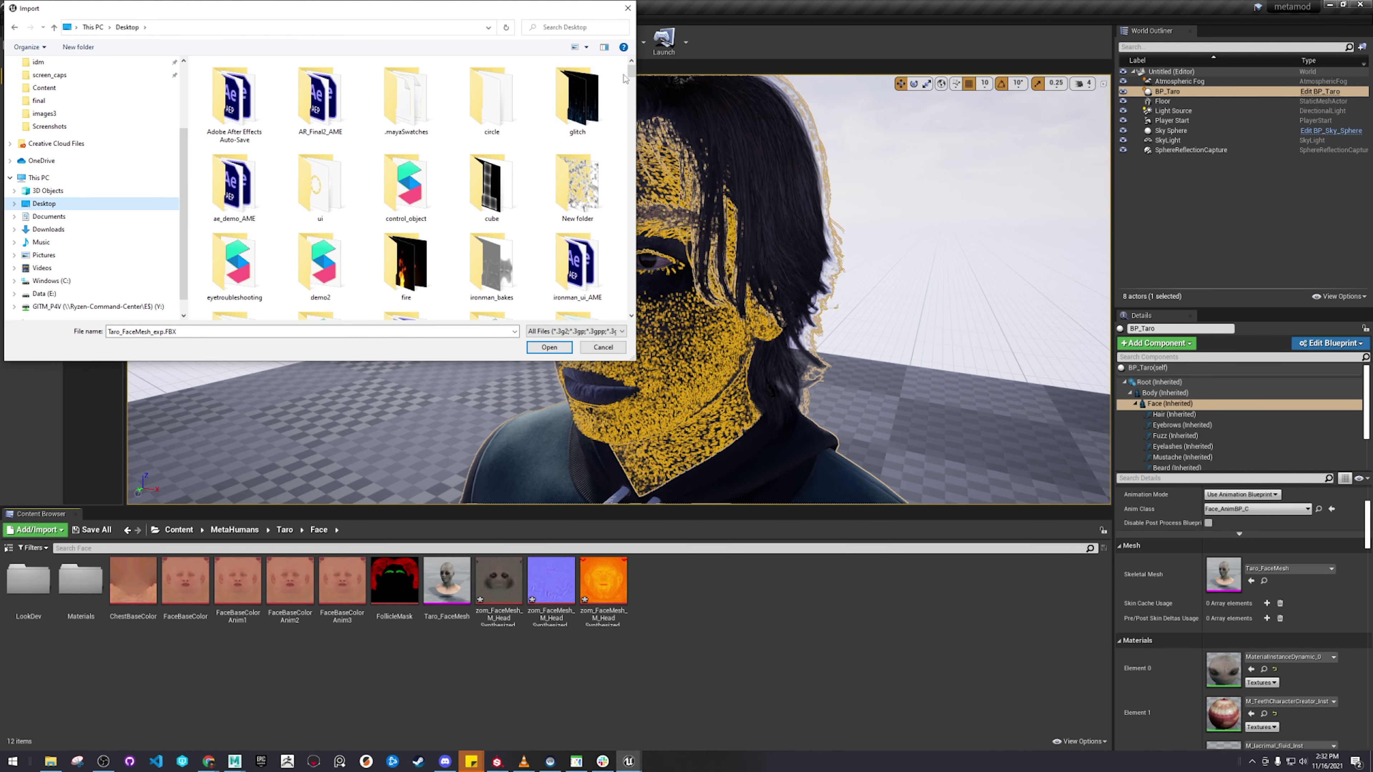
pyautogui.moveTo(630, 75); pyautogui.dragTo(625, 311)
pyautogui.click(577, 287)
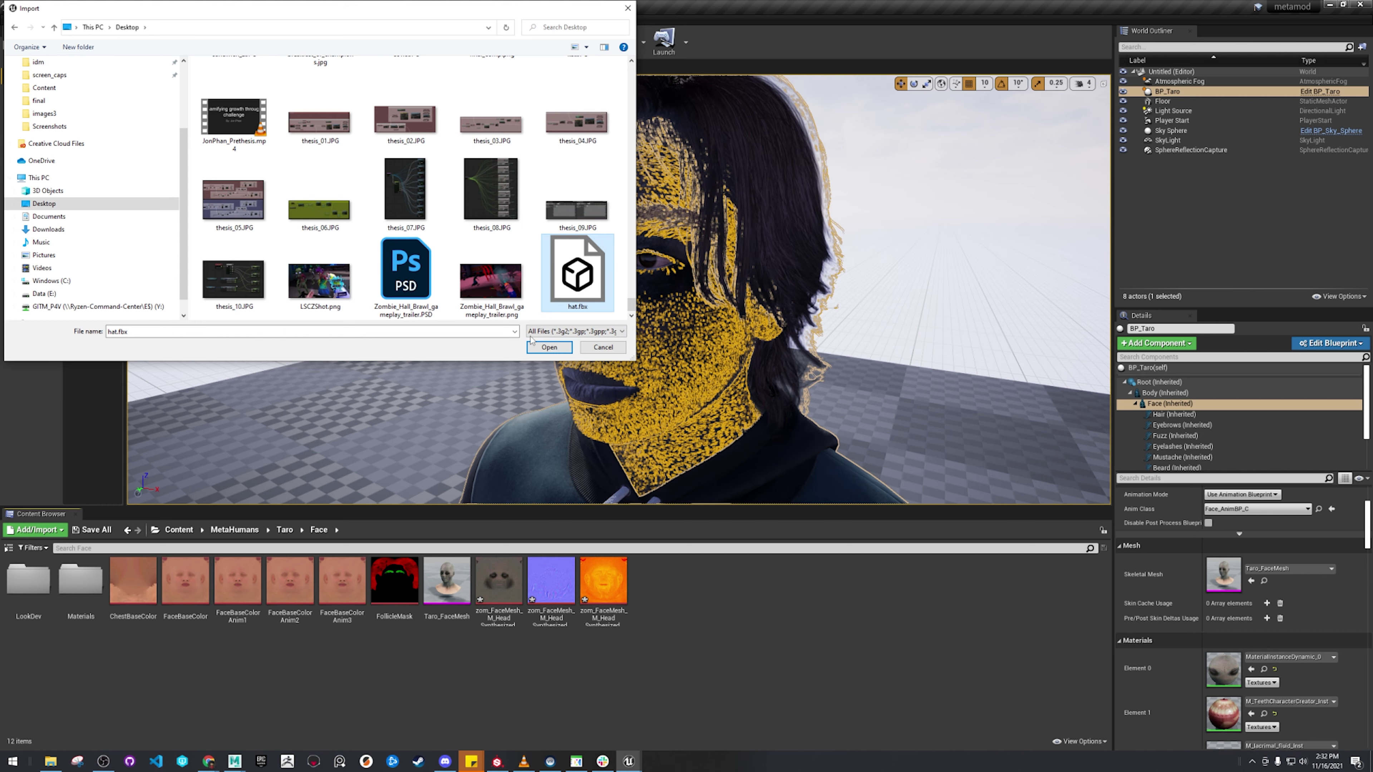
pyautogui.doubleClick(582, 268)
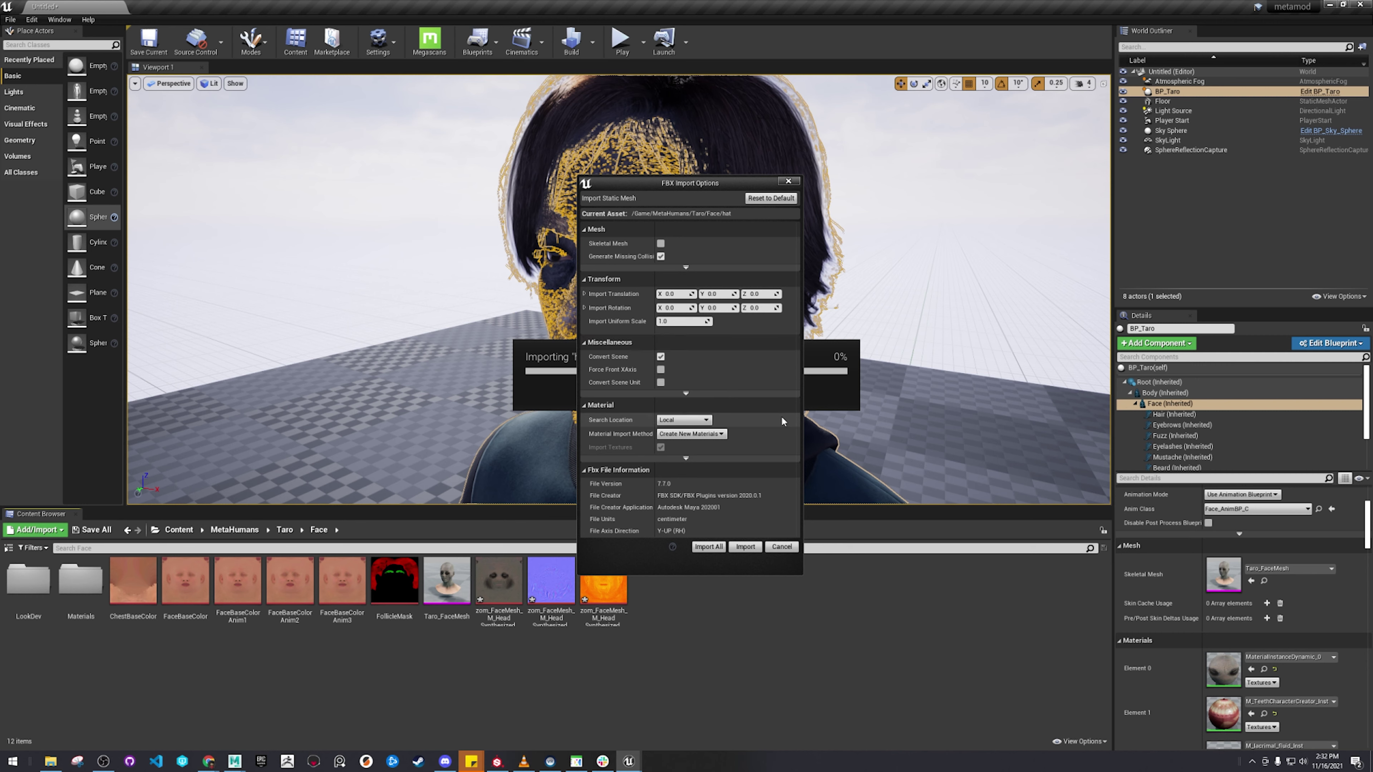
pyautogui.click(745, 547)
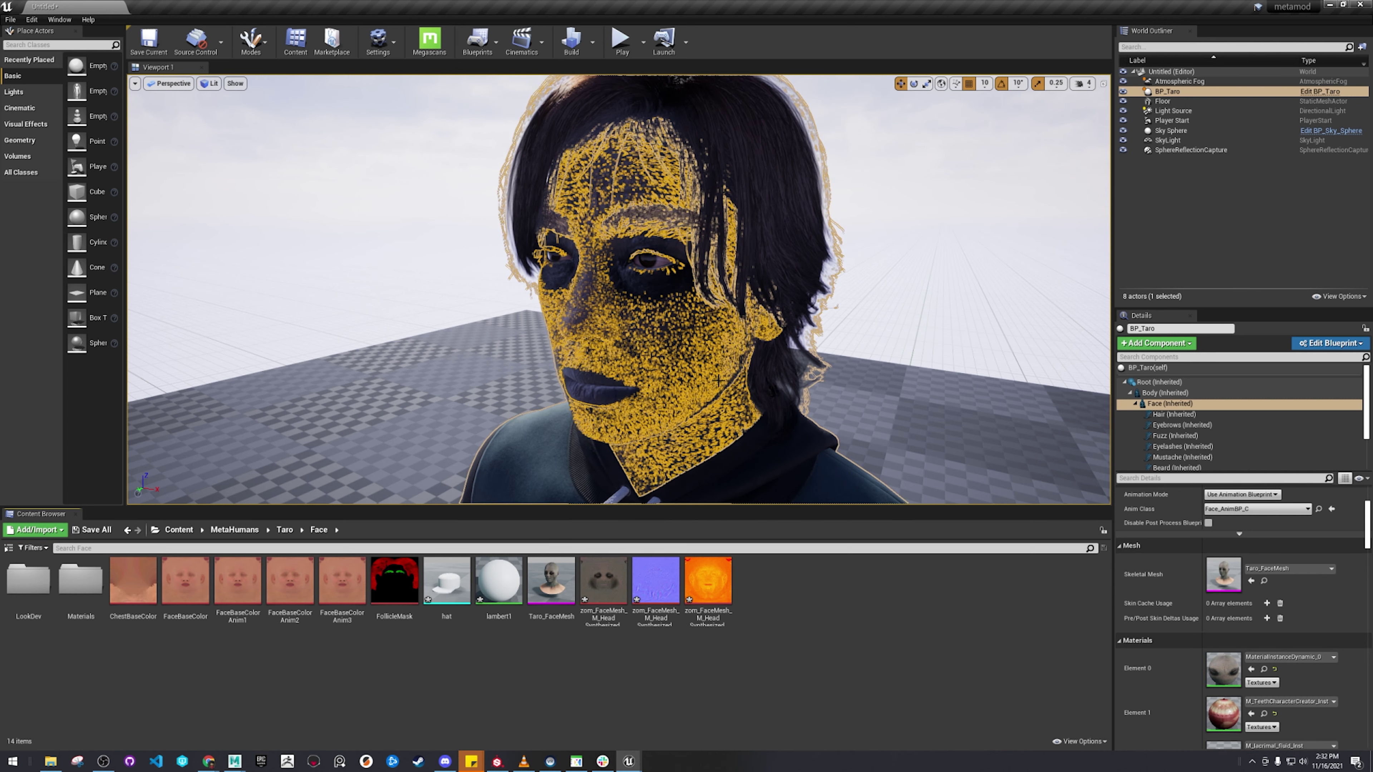
# Step: Frame the MetaHuman actor and examine the components of BP_Taro
pyautogui.press('f')
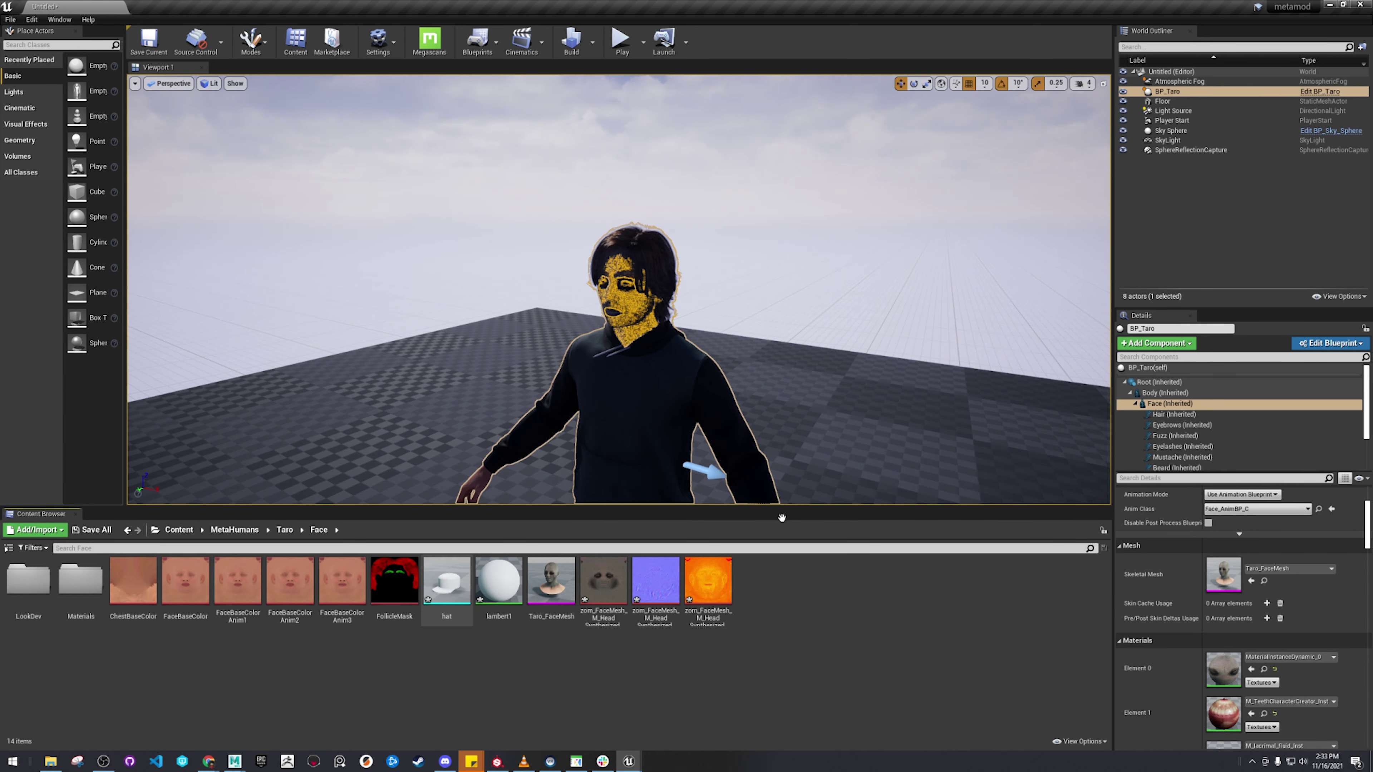
pyautogui.scroll(-1, 1203, 434)
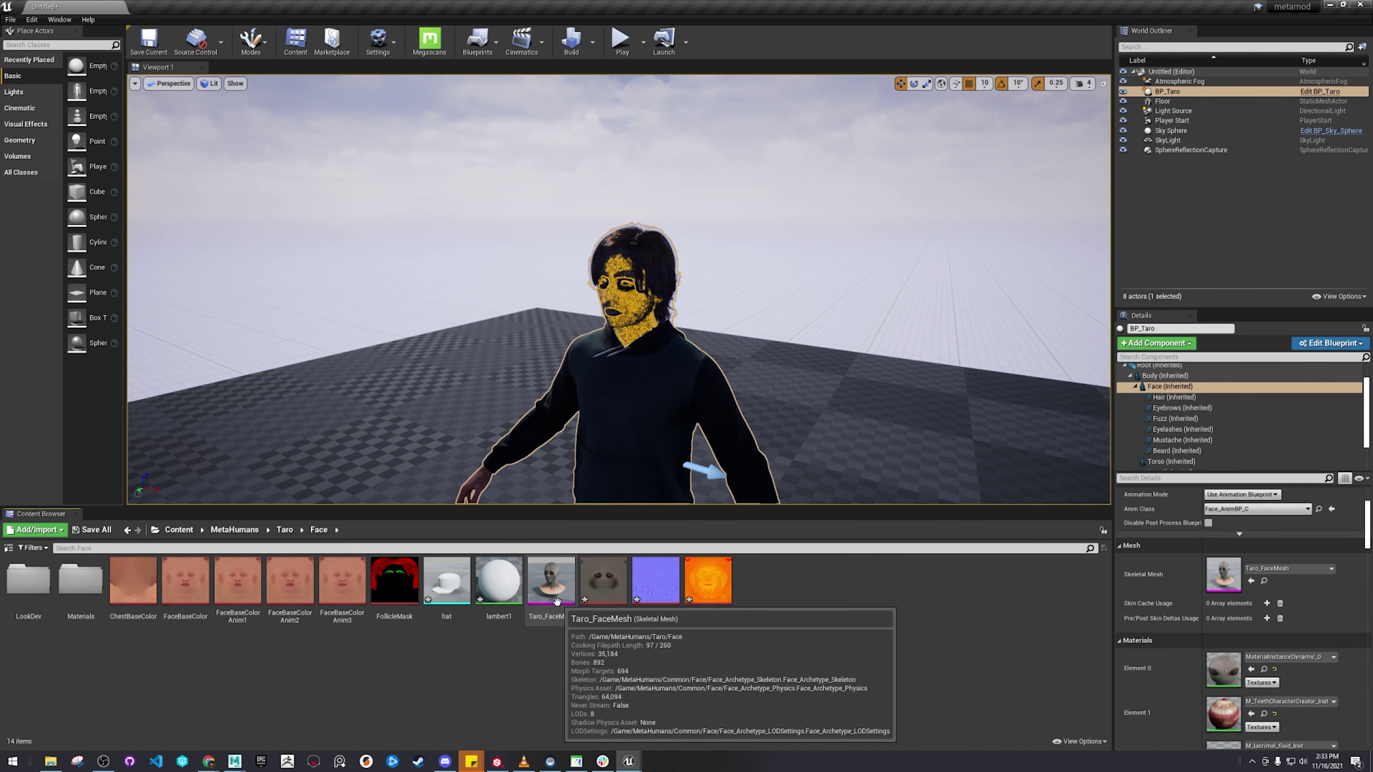
pyautogui.click(644, 250)
pyautogui.click(637, 394)
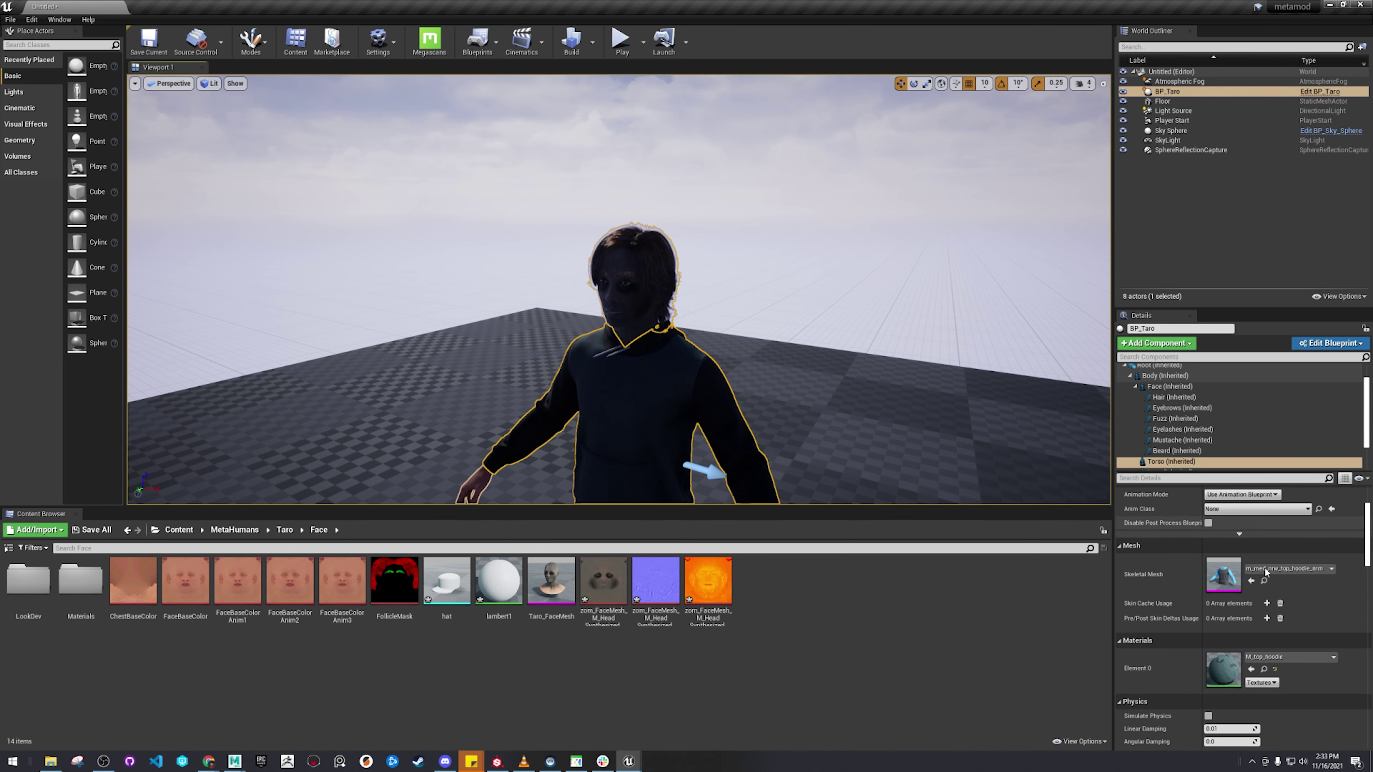
pyautogui.click(1156, 369)
pyautogui.scroll(1, 1185, 372)
pyautogui.click(1186, 372)
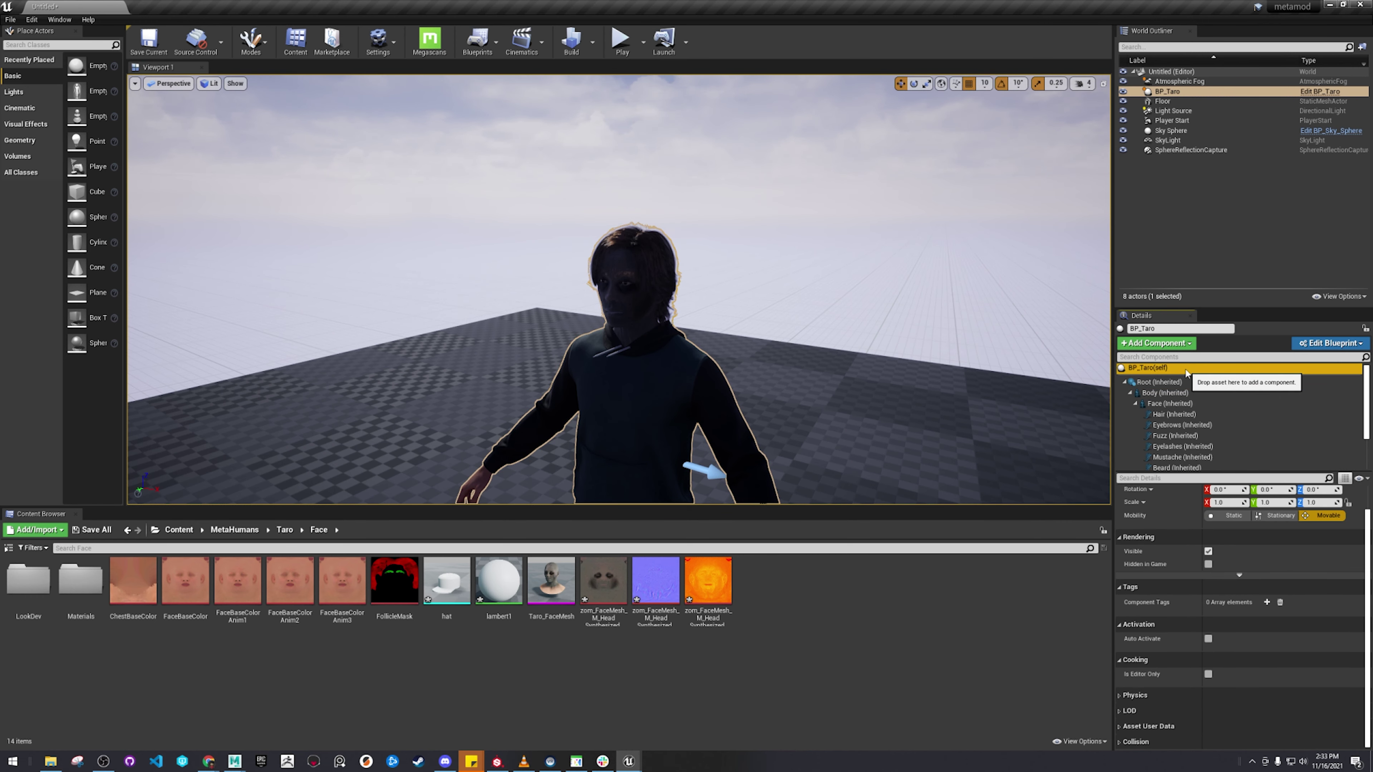
pyautogui.rightClick(1187, 373)
pyautogui.click(1165, 369)
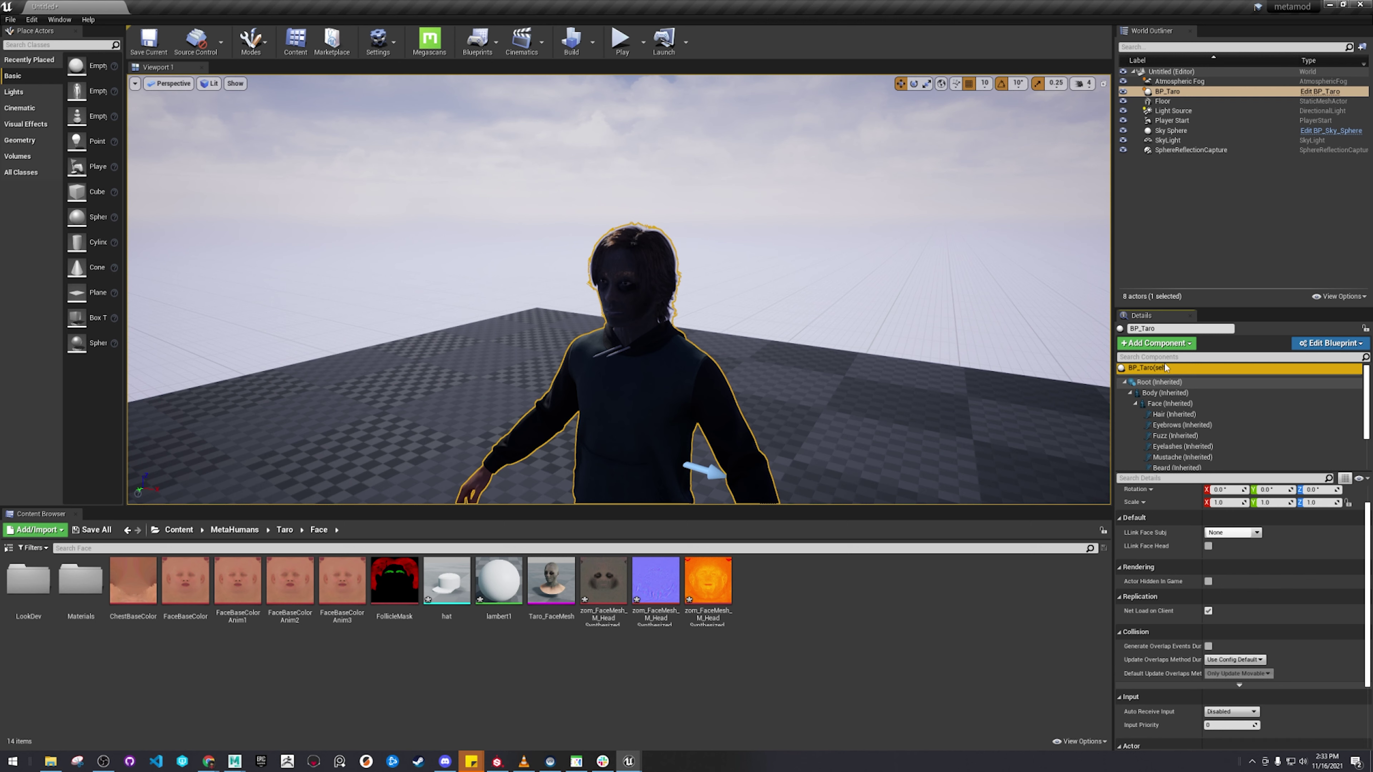
# Step: Locate the BP_Taro blueprint asset from the level actor, open it in the Blueprint editor and enlarge the editor window
pyautogui.rightClick(1189, 92)
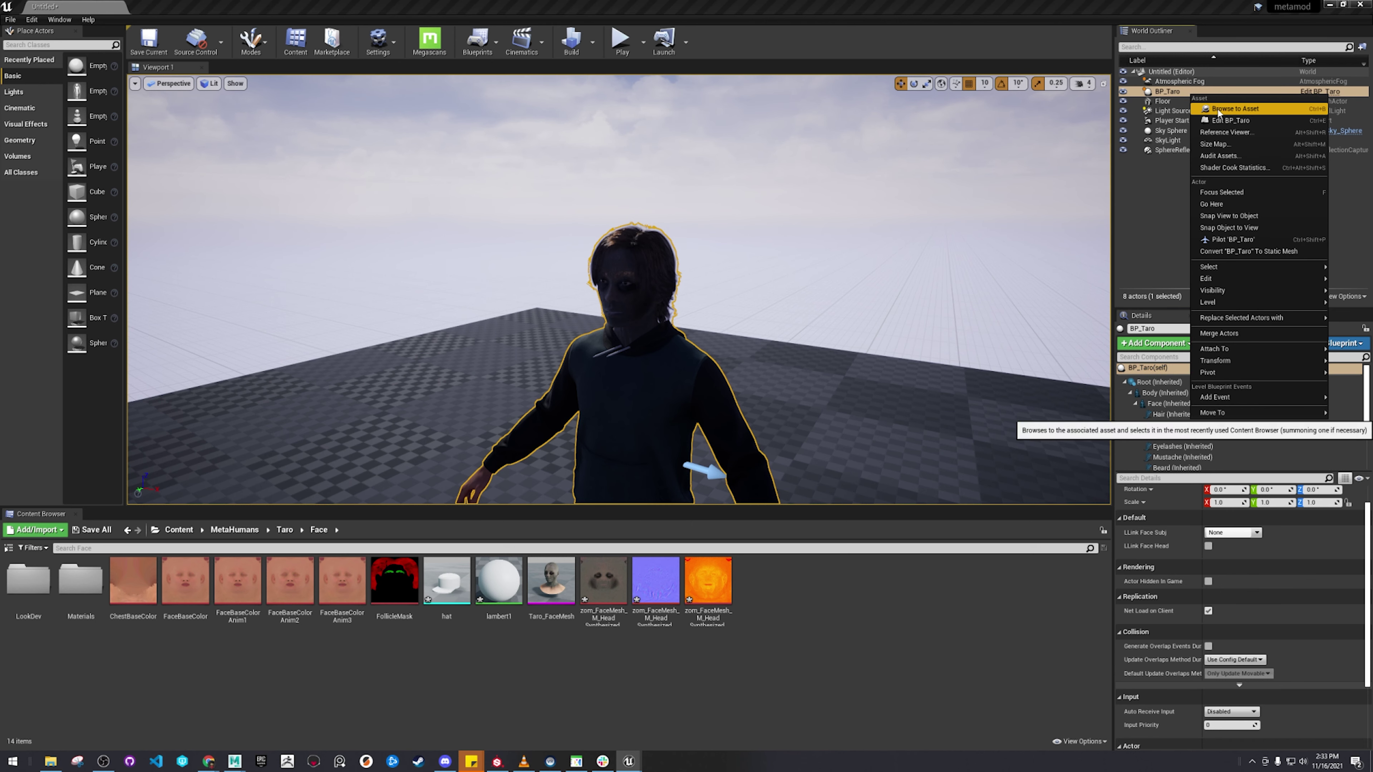
pyautogui.click(1218, 110)
pyautogui.doubleClick(452, 596)
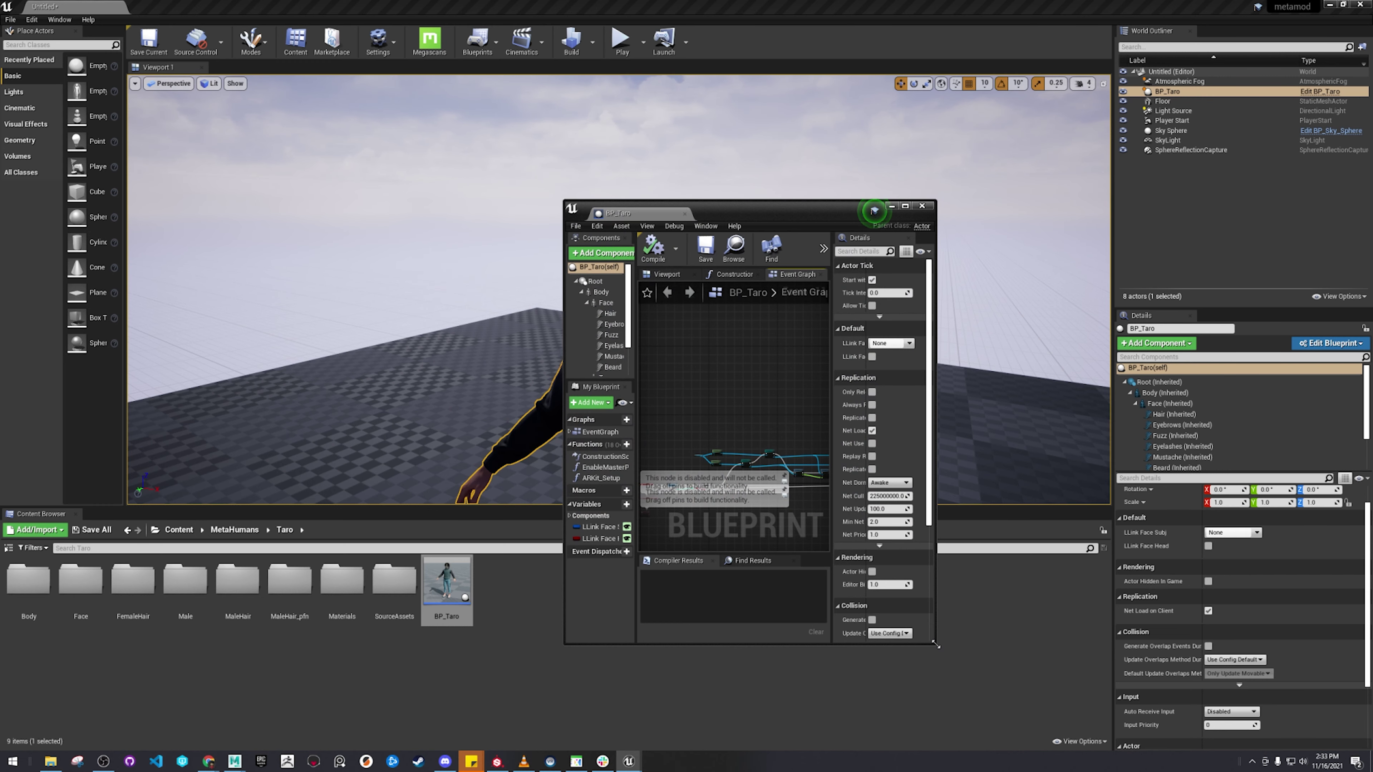
pyautogui.moveTo(936, 644); pyautogui.dragTo(1340, 749)
# Step: Show the blueprint's 3D viewport and frame the MetaHuman's head and shoulders from the front
pyautogui.scroll(3, 832, 298)
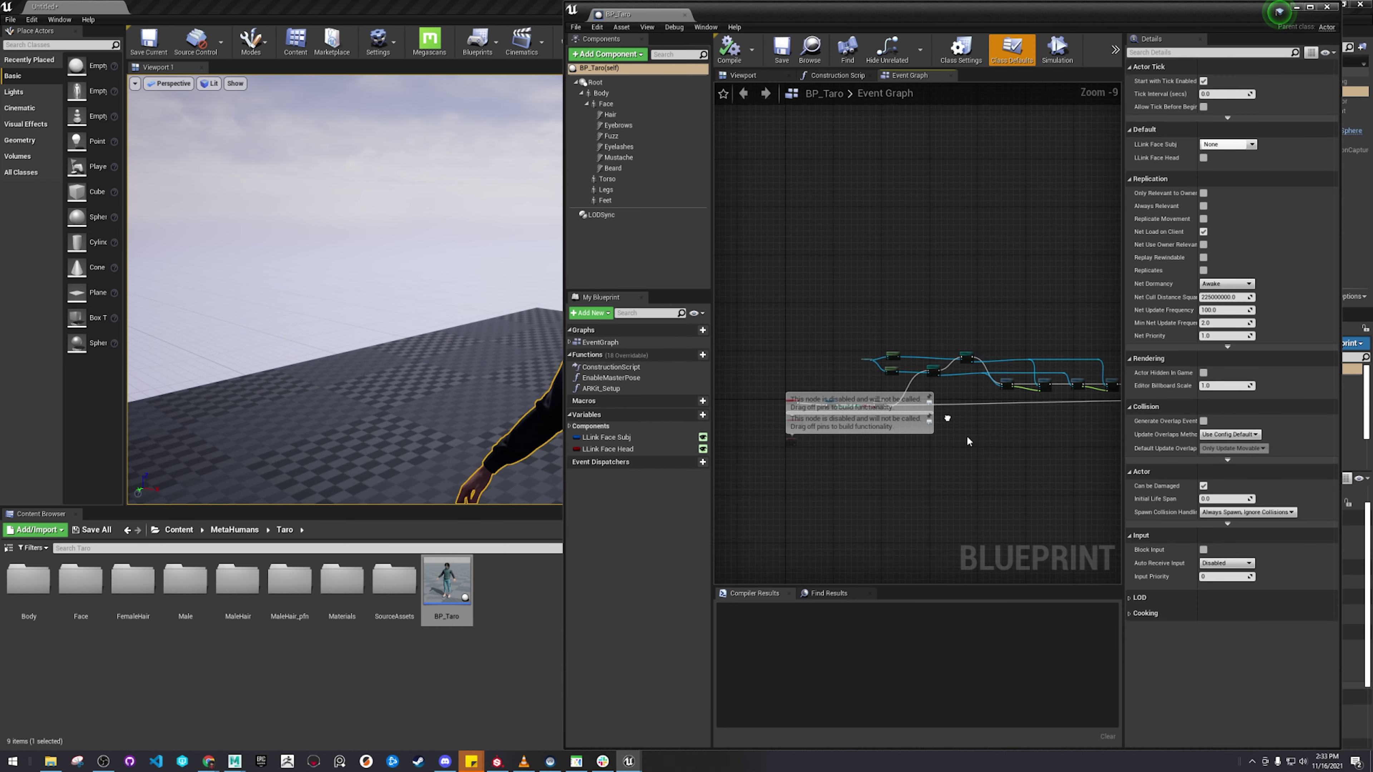
pyautogui.scroll(8, 967, 440)
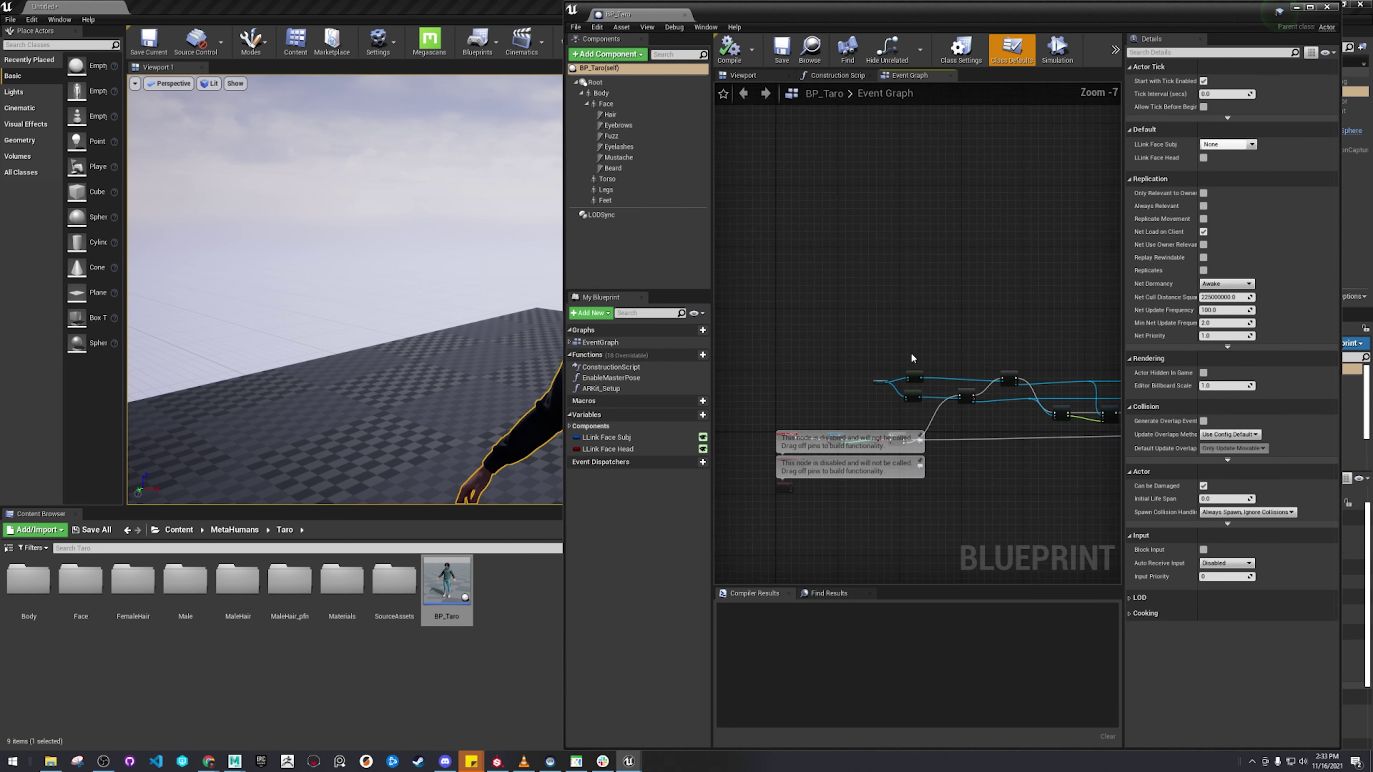
pyautogui.click(759, 80)
pyautogui.moveTo(905, 243); pyautogui.dragTo(957, 249, button='right')
pyautogui.press('w')
pyautogui.press('s')
pyautogui.press('w')
pyautogui.press('s')
pyautogui.press('w')
pyautogui.press('s')
pyautogui.press('w')
pyautogui.press('s')
pyautogui.moveTo(865, 405); pyautogui.dragTo(888, 400, button='right')
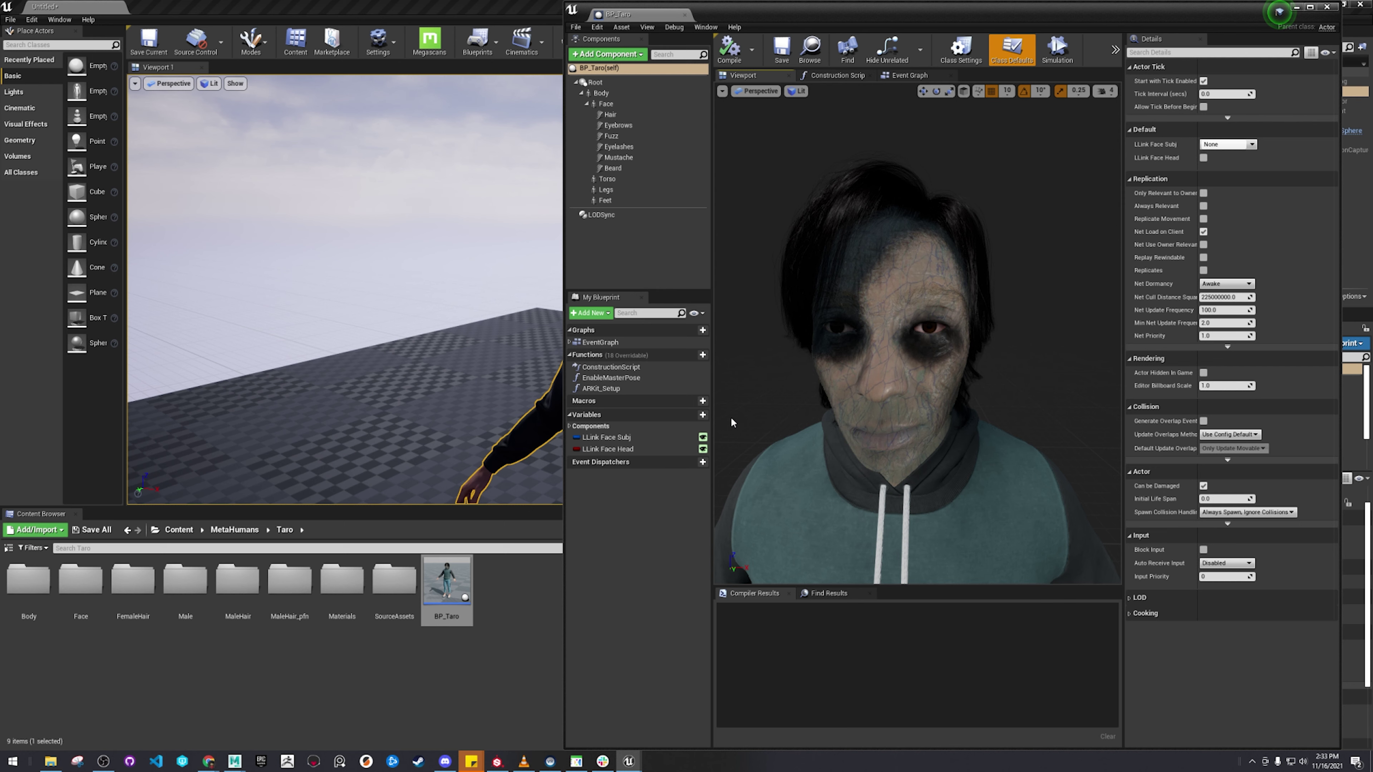
pyautogui.press('s')
pyautogui.moveTo(852, 424); pyautogui.dragTo(837, 450, button='right')
pyautogui.press('w')
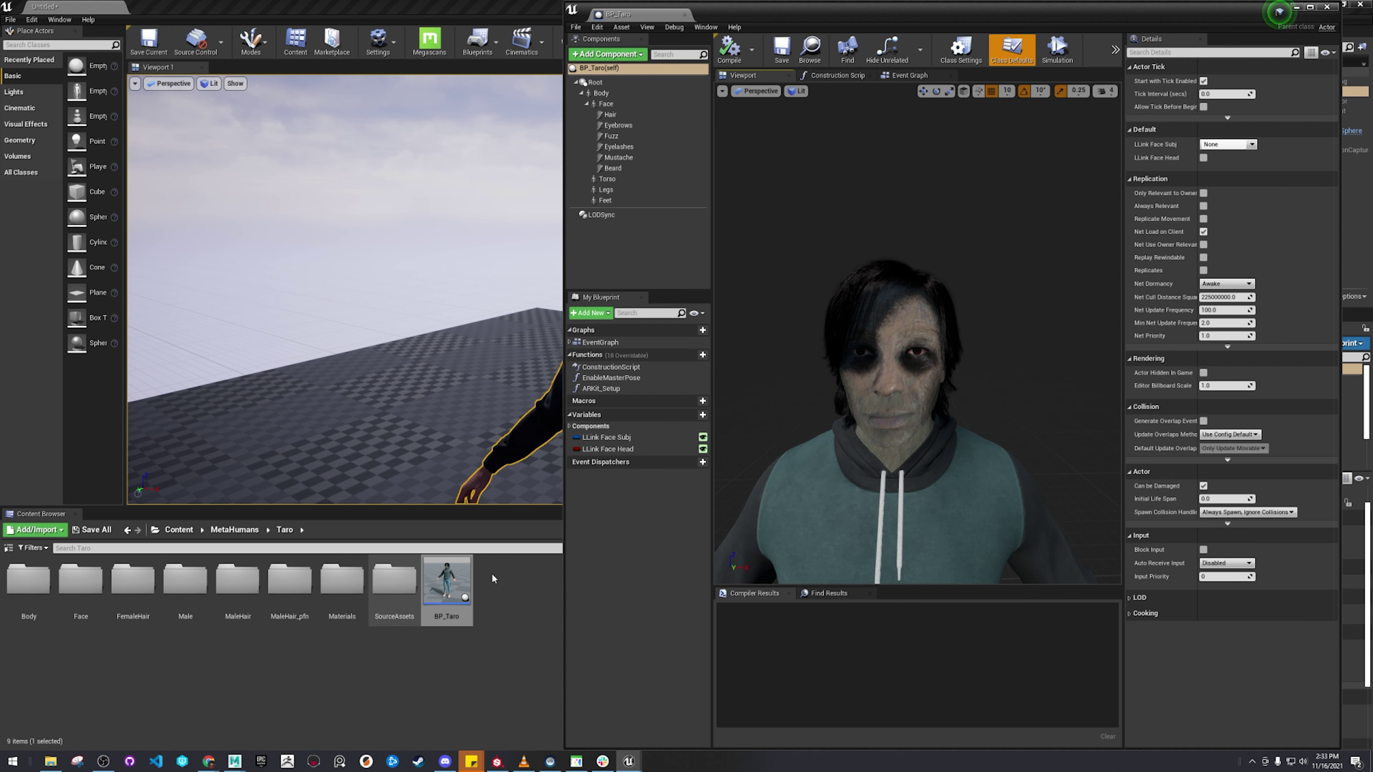
# Step: Return to Taro's Face folder and select both the imported hat mesh and the lambert1 material
pyautogui.click(235, 529)
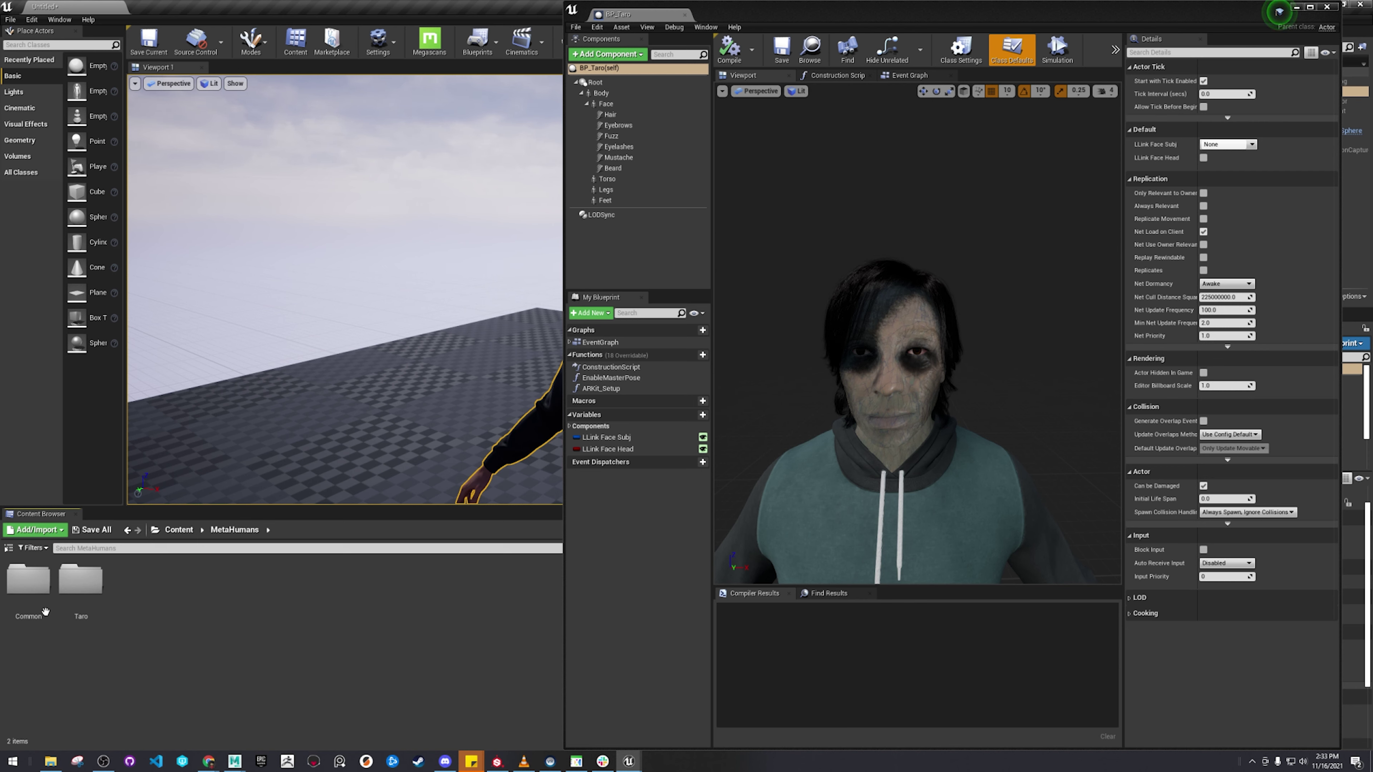
pyautogui.doubleClick(80, 582)
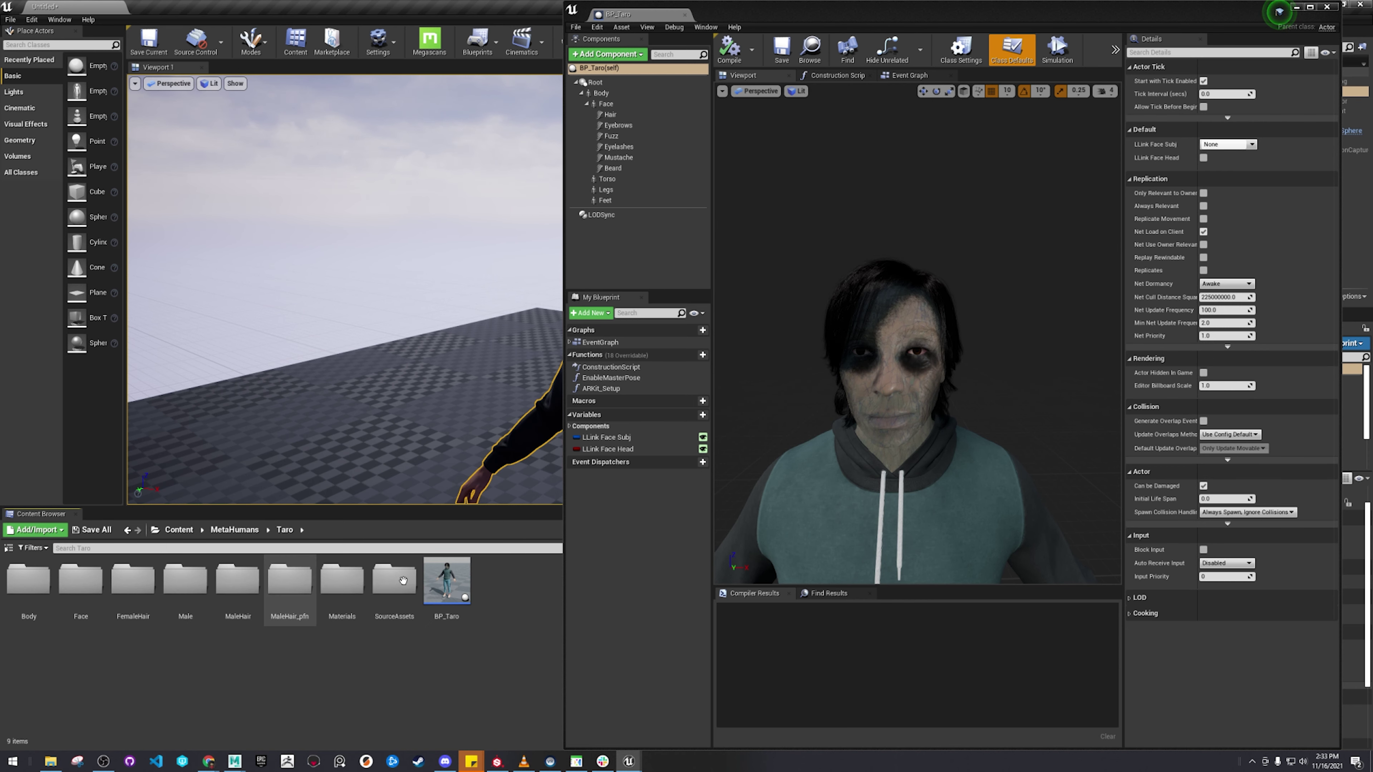
pyautogui.click(29, 617)
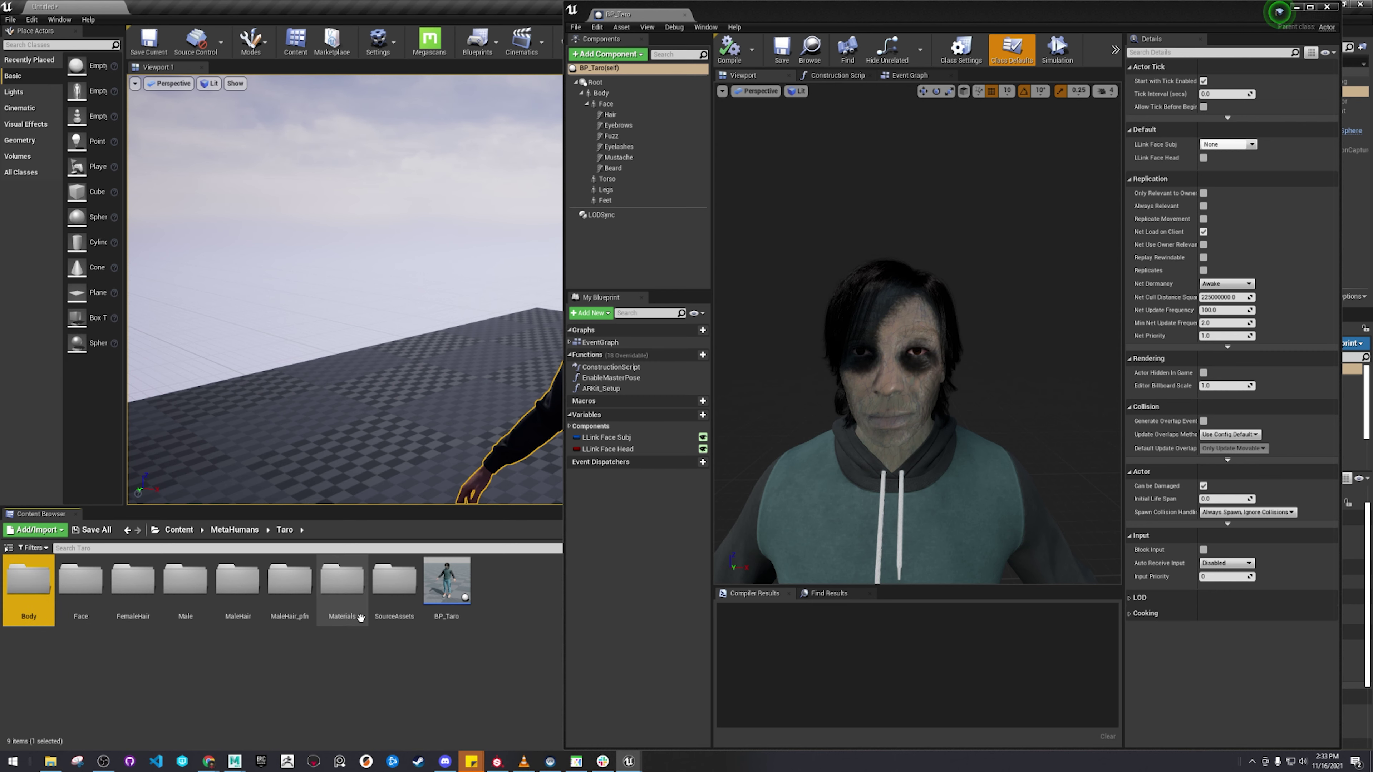
pyautogui.click(128, 530)
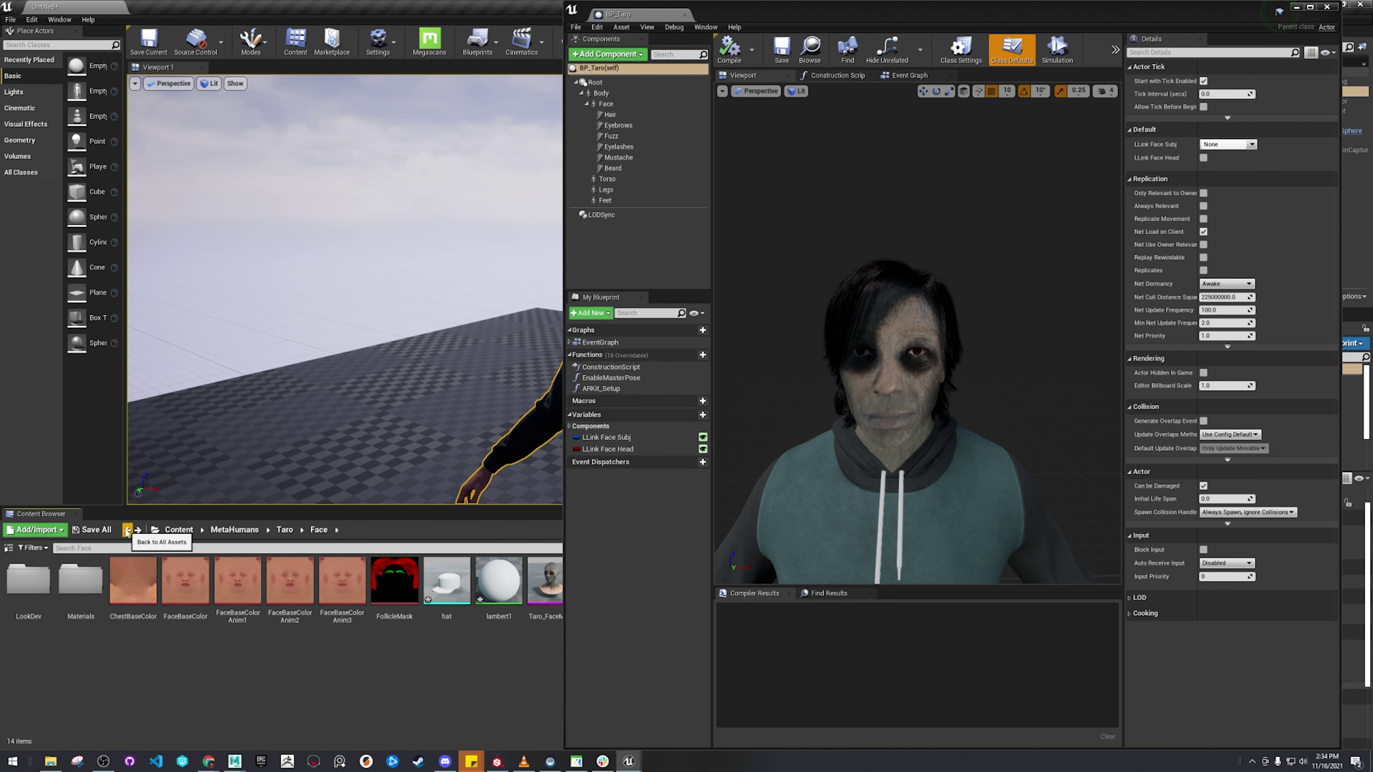
pyautogui.click(447, 585)
pyautogui.keyDown('shift'); pyautogui.click(494, 593); pyautogui.keyUp('shift')
pyautogui.rightClick(466, 590)
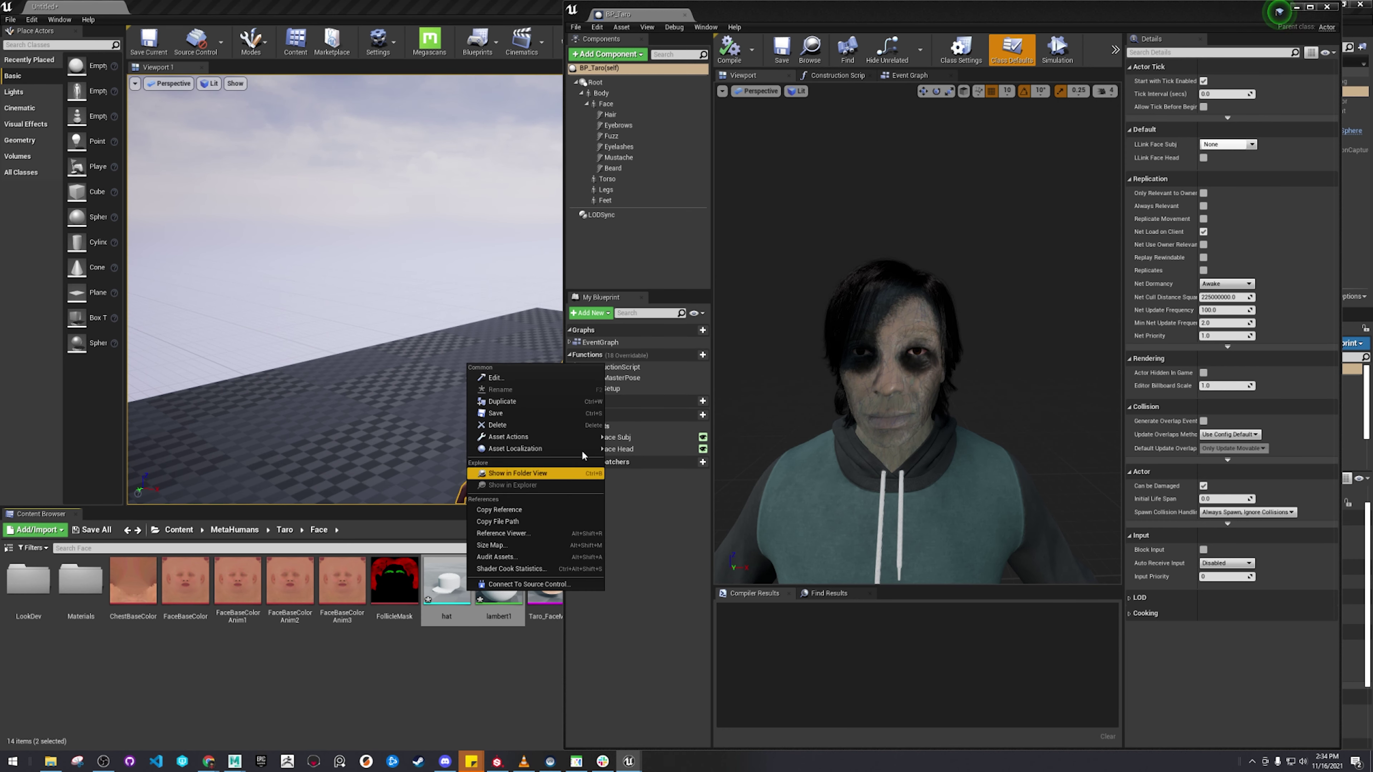
pyautogui.moveTo(584, 437)
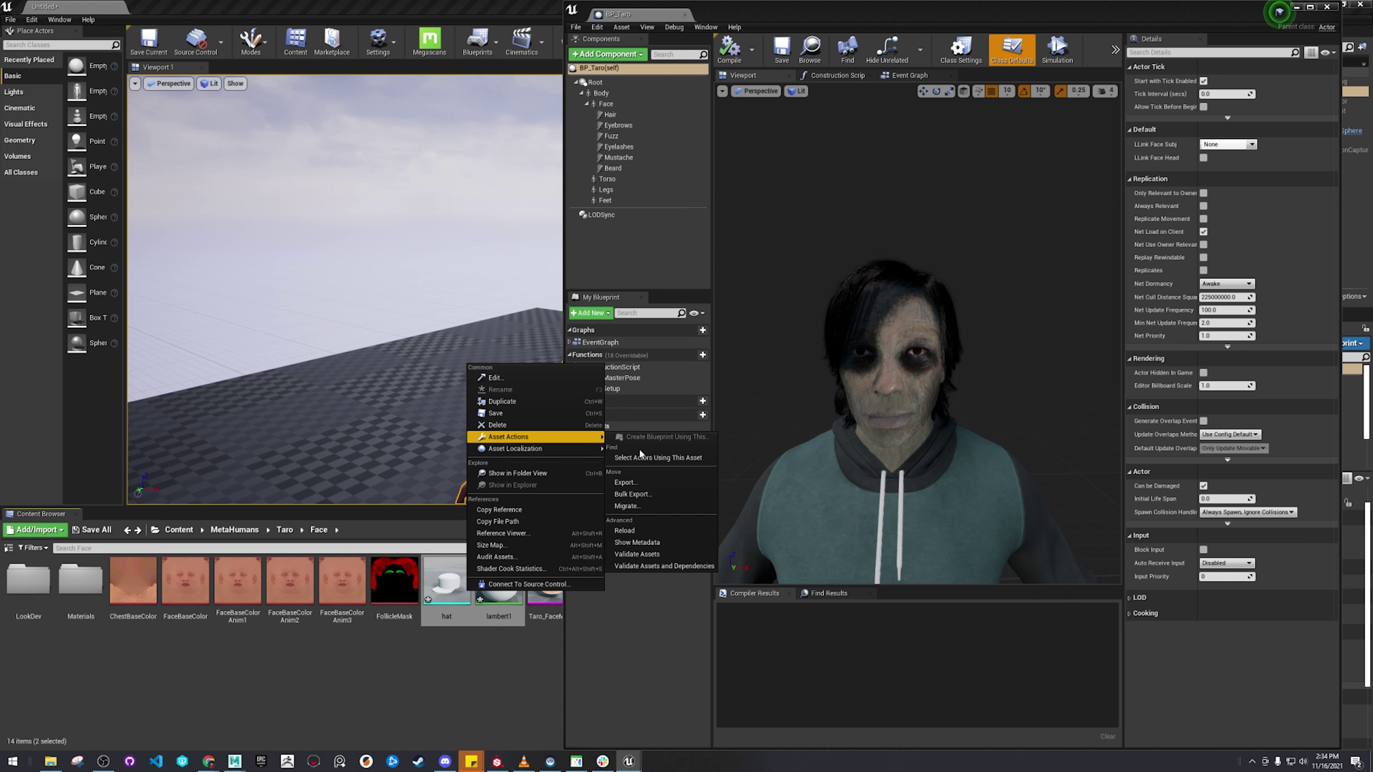
pyautogui.press('Escape')
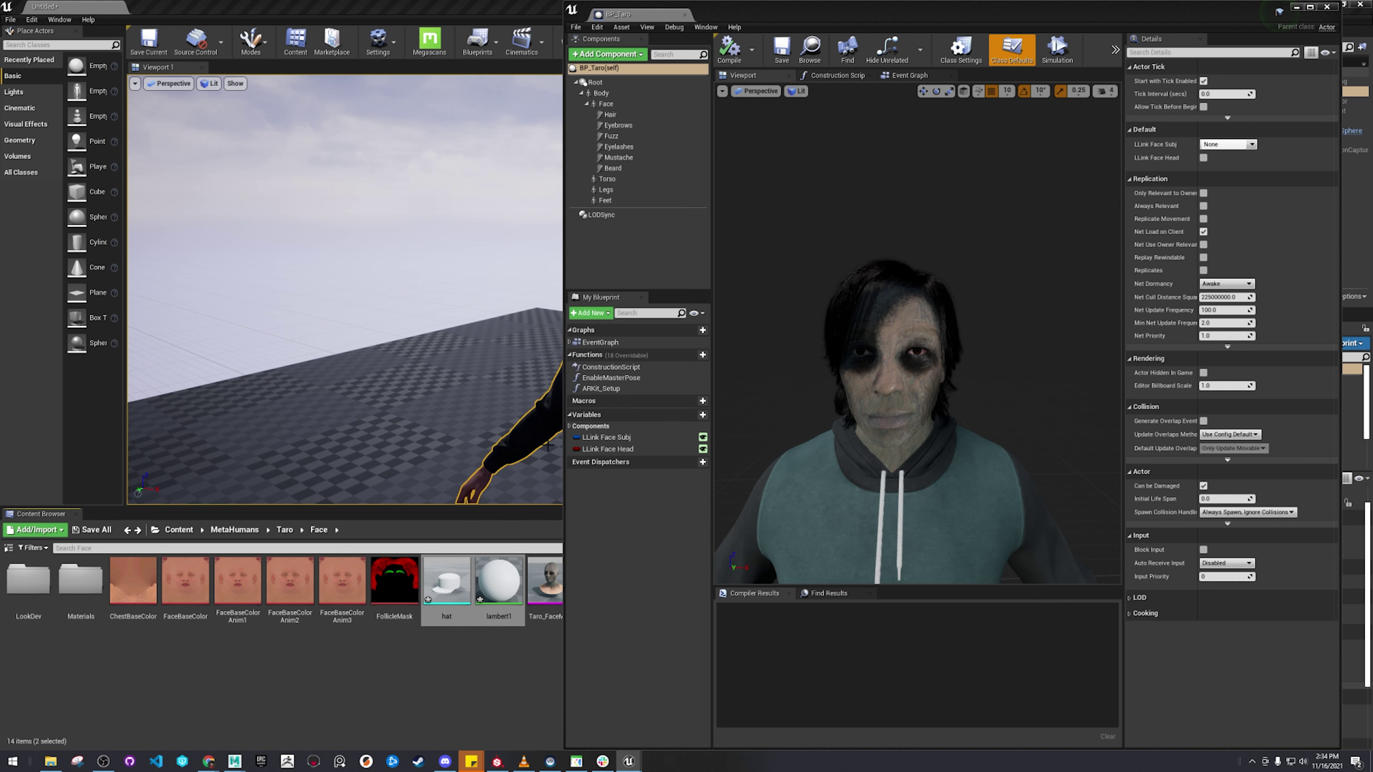
# Step: Open a second Content Browser in a floating window and move hat and lambert1 into its Content folder
pyautogui.click(58, 20)
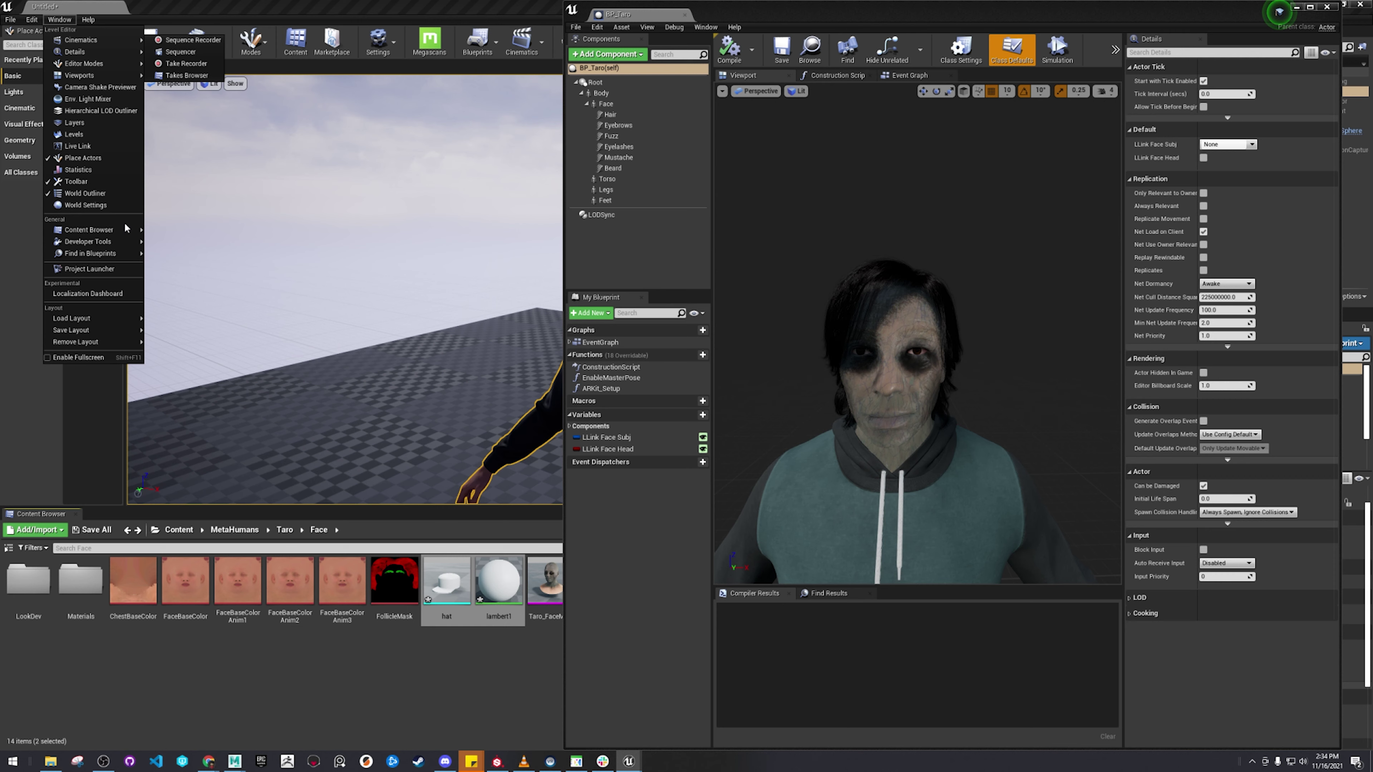
pyautogui.click(200, 237)
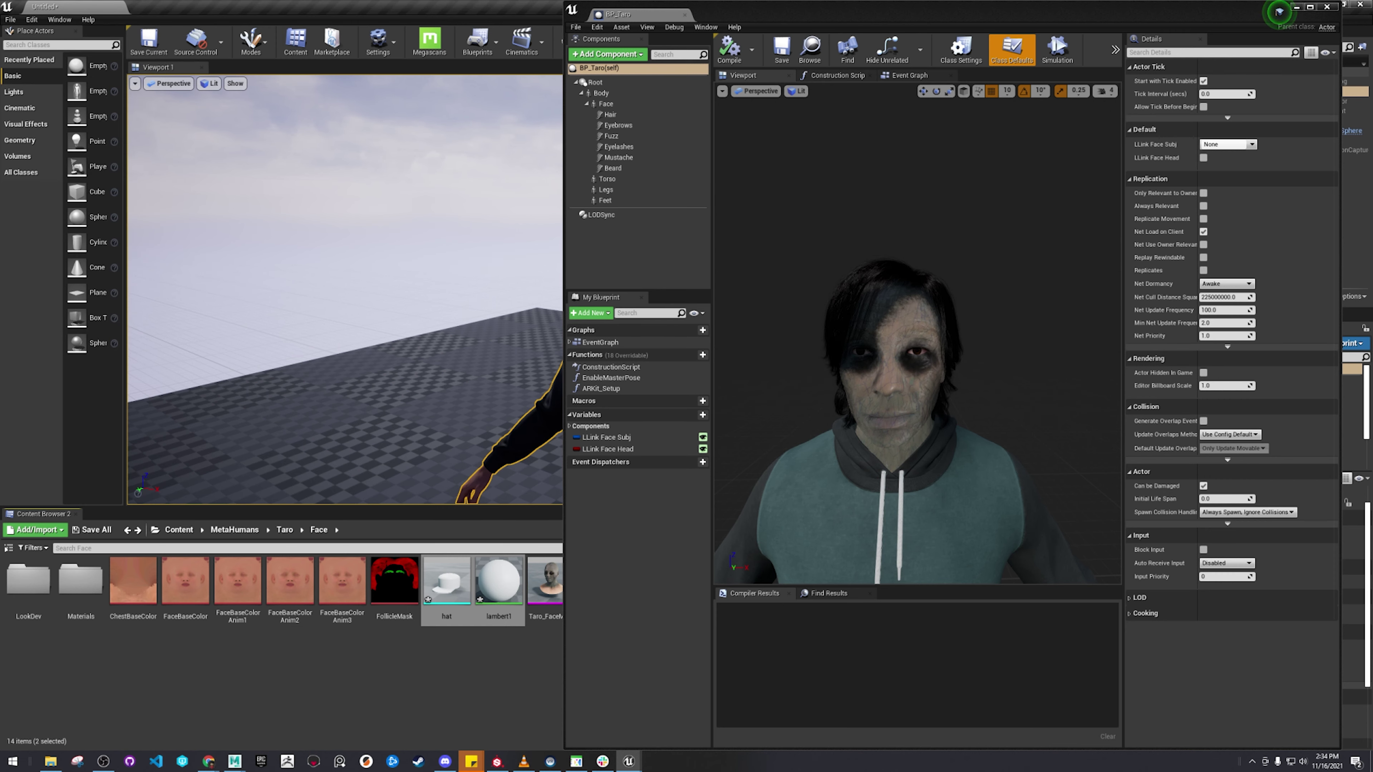
pyautogui.moveTo(1, 162); pyautogui.dragTo(532, 166)
pyautogui.moveTo(439, 592); pyautogui.dragTo(676, 372)
pyautogui.click(702, 387)
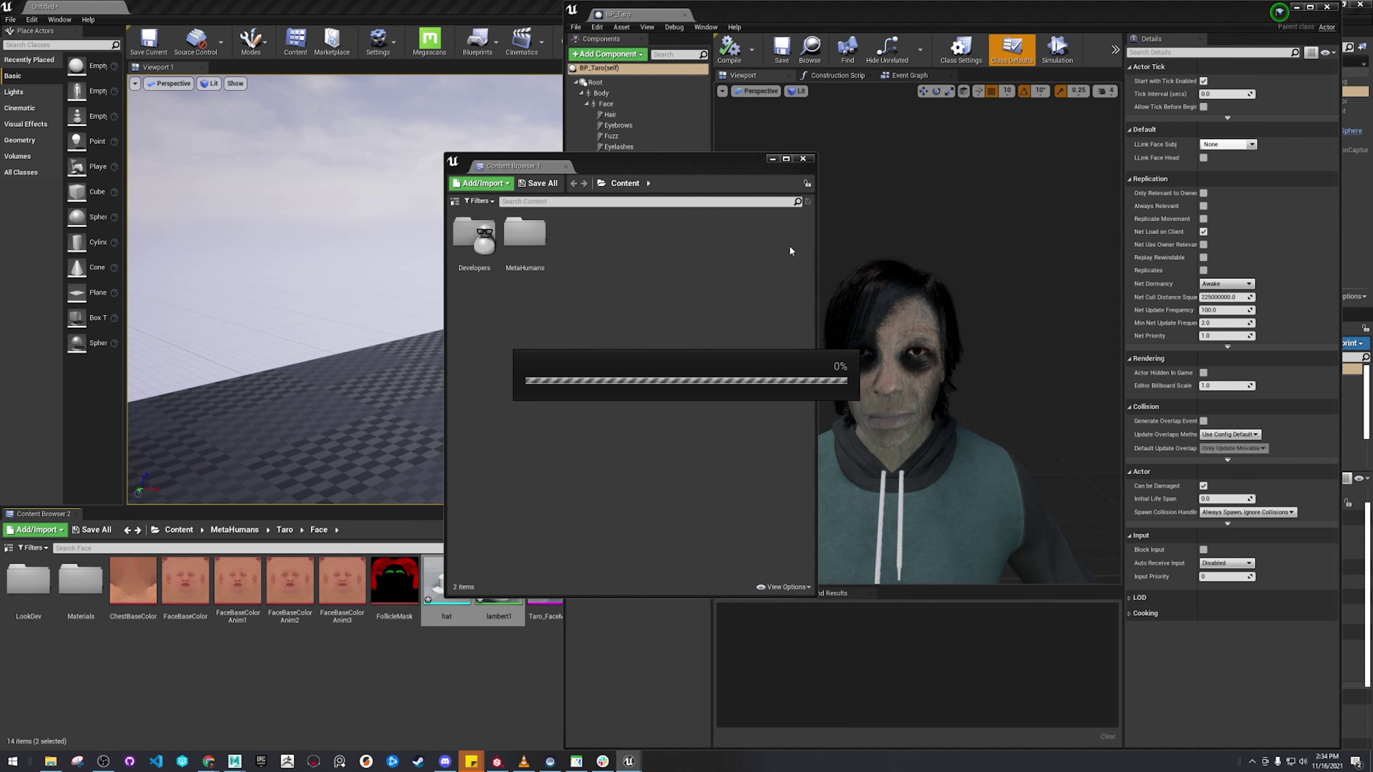
pyautogui.moveTo(687, 165); pyautogui.dragTo(429, 337)
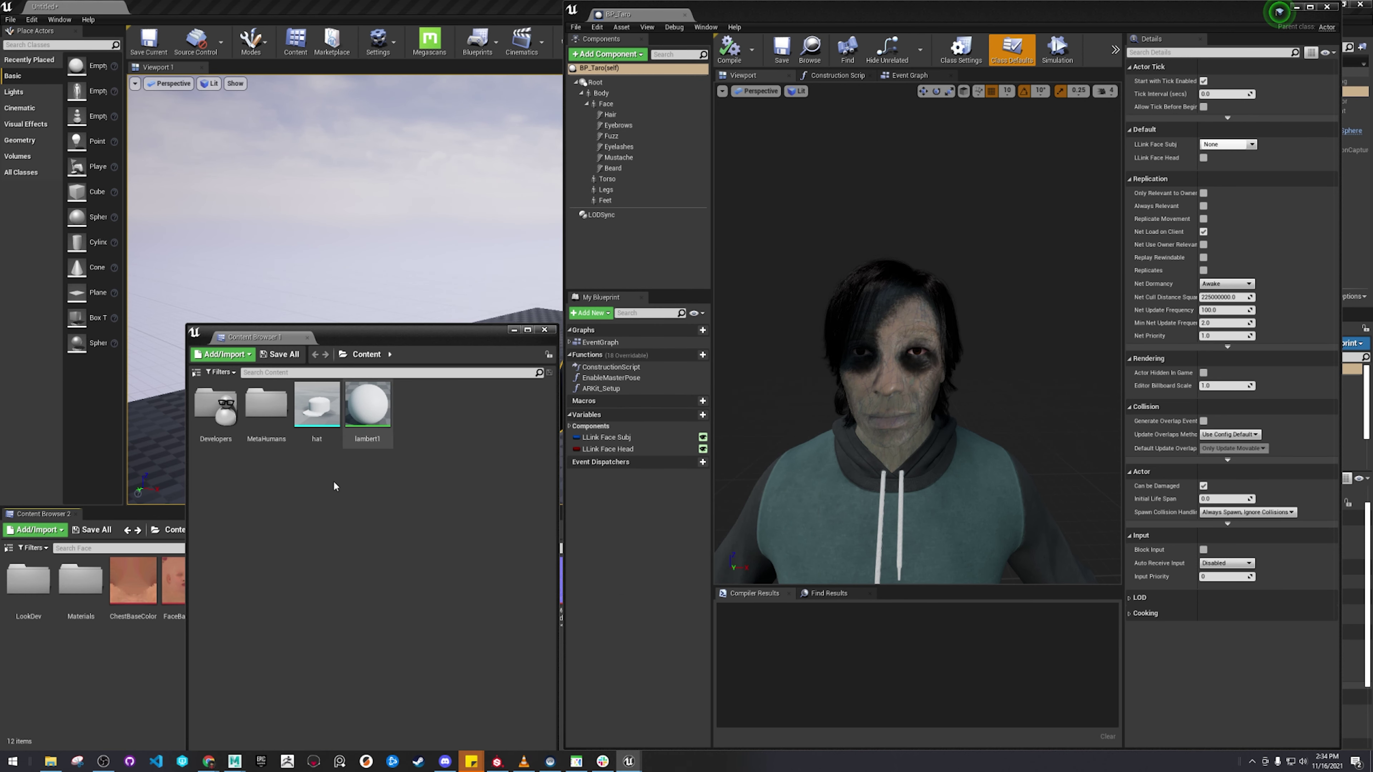
# Step: Add the hat static mesh as a component of BP_Taro and check its fit on the head from several sides
pyautogui.click(319, 411)
pyautogui.moveTo(335, 405); pyautogui.dragTo(611, 84)
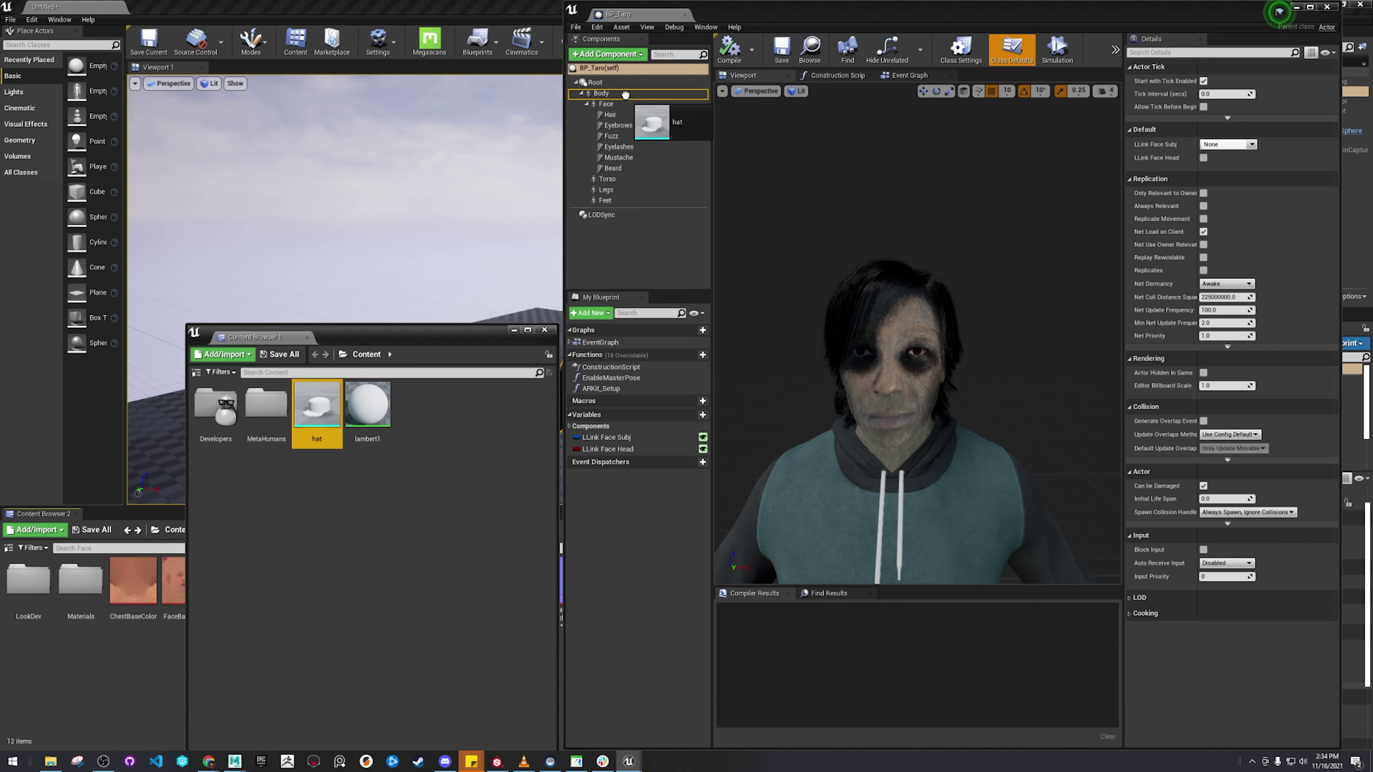
pyautogui.moveTo(626, 95); pyautogui.dragTo(625, 95)
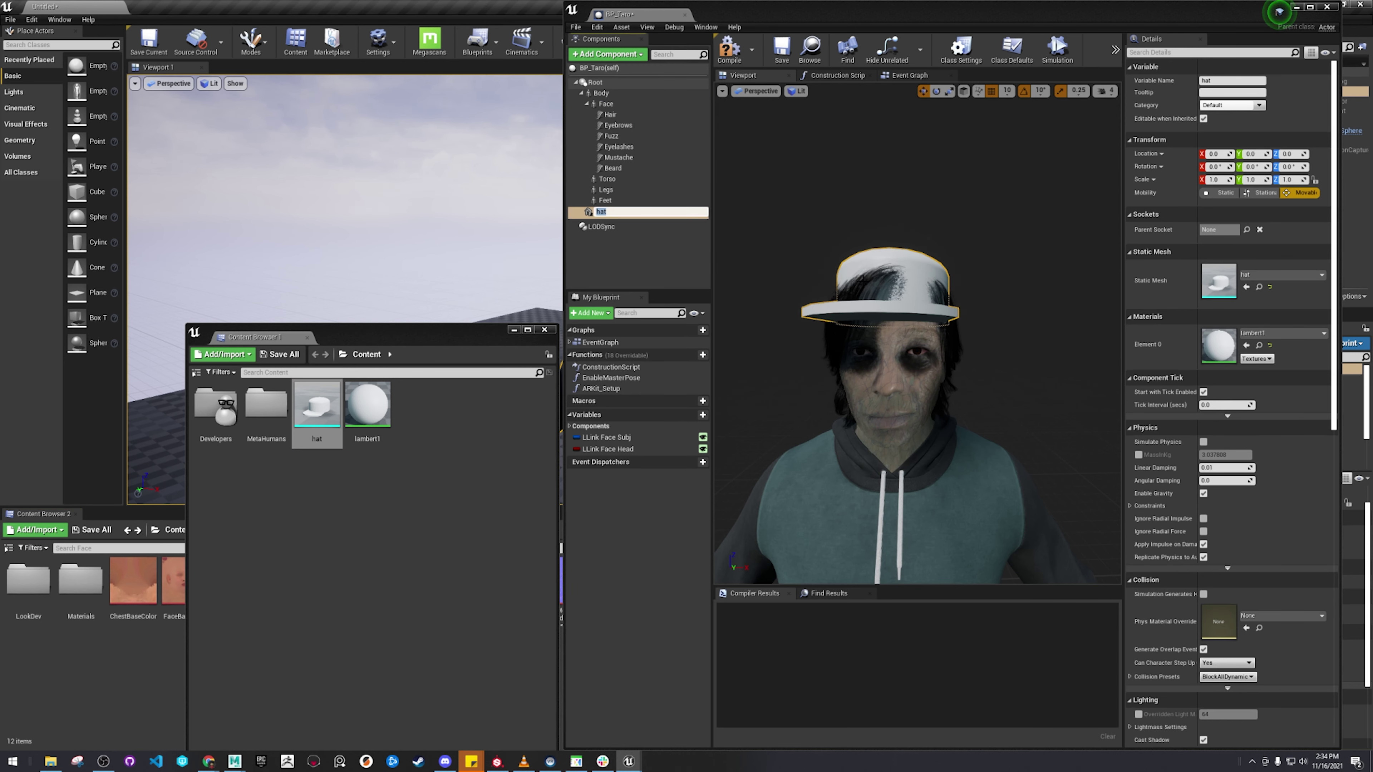
pyautogui.click(885, 289)
pyautogui.keyDown('alt'); pyautogui.moveTo(851, 256); pyautogui.dragTo(827, 319); pyautogui.keyUp('alt')
pyautogui.moveTo(860, 241)
pyautogui.mouseDown(button='right')
pyautogui.moveTo(865, 270)
pyautogui.moveTo(860, 238)
pyautogui.mouseUp(button='right')
pyautogui.keyDown('alt'); pyautogui.moveTo(892, 325); pyautogui.dragTo(843, 260); pyautogui.keyUp('alt')
pyautogui.moveTo(859, 246); pyautogui.dragTo(858, 265, button='right')
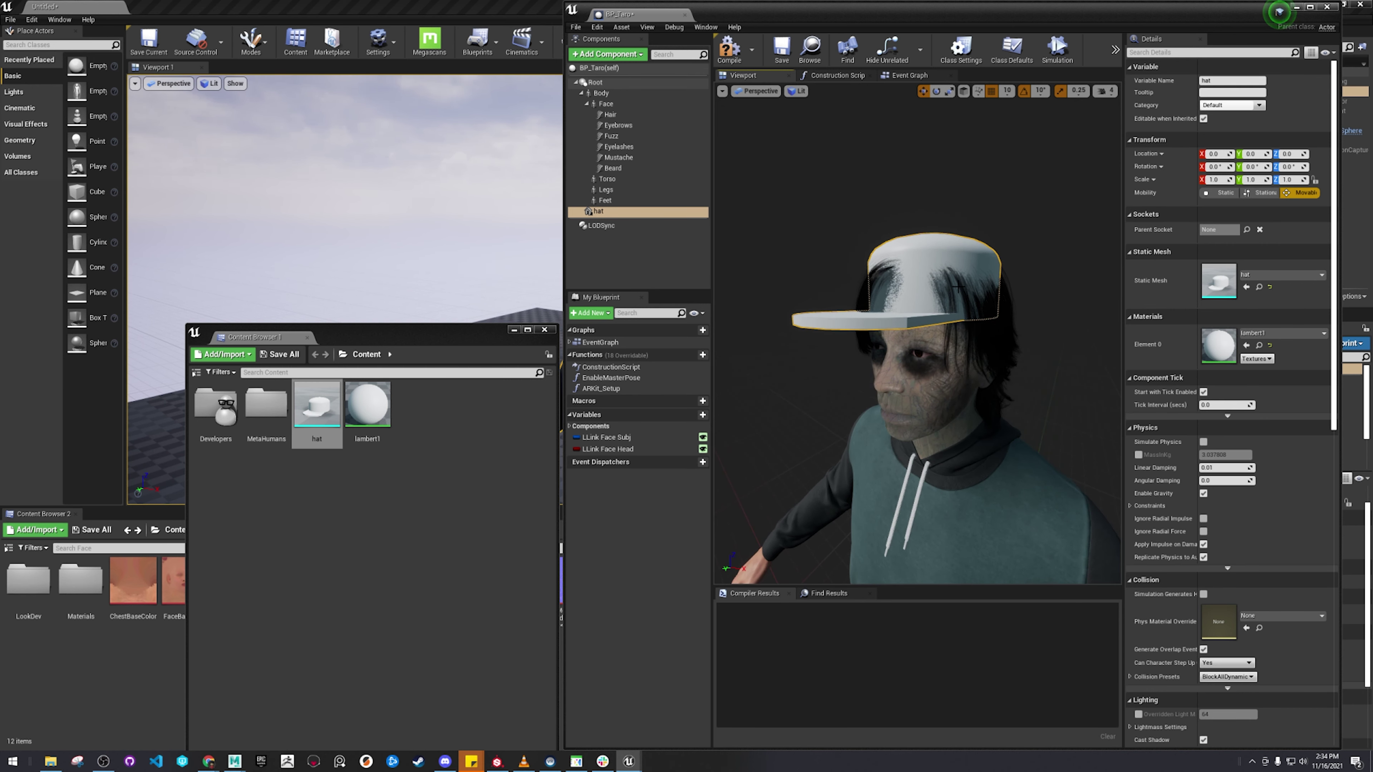
pyautogui.moveTo(958, 287); pyautogui.dragTo(1032, 293, button='right')
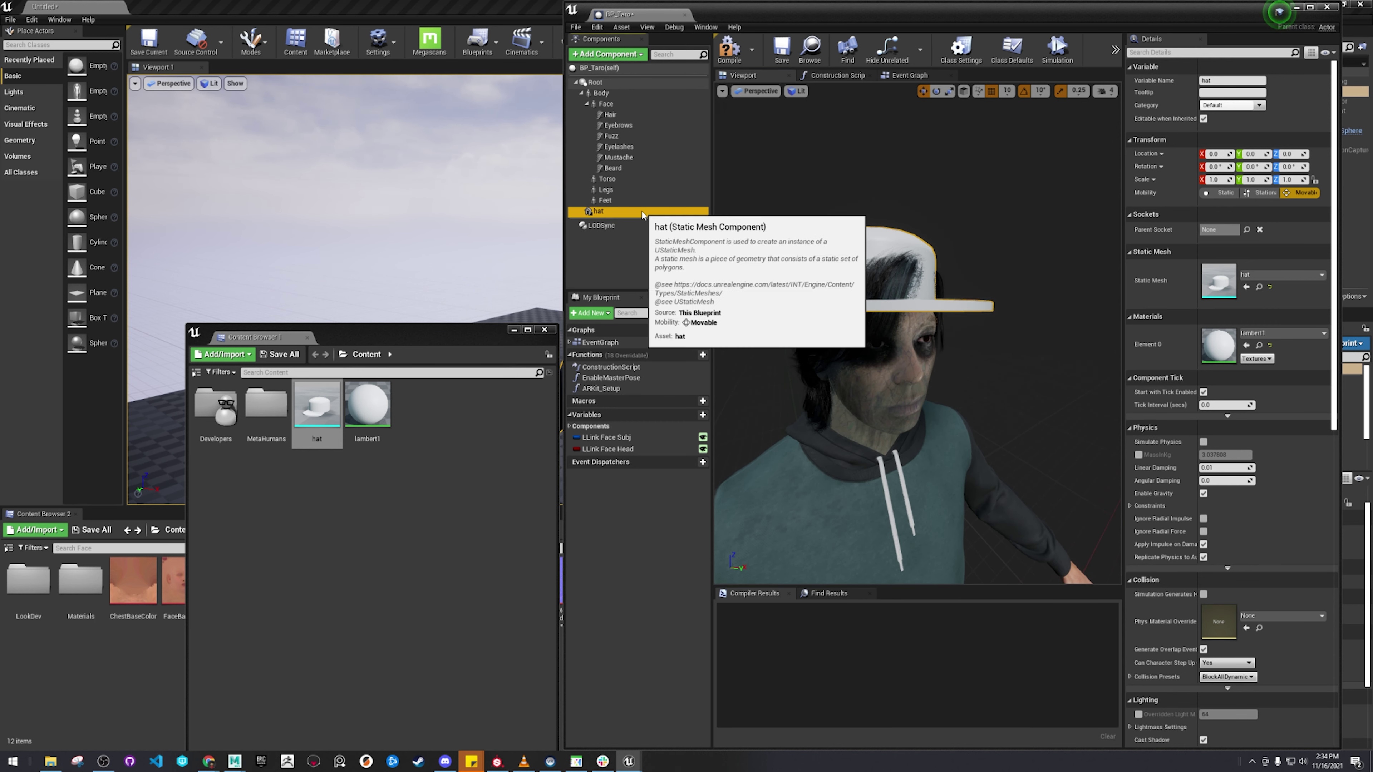
# Step: Parent the hat component to Body and set its parent socket to the head bone
pyautogui.moveTo(642, 215)
pyautogui.mouseDown()
pyautogui.moveTo(622, 107)
pyautogui.moveTo(639, 224)
pyautogui.moveTo(667, 223)
pyautogui.mouseUp()
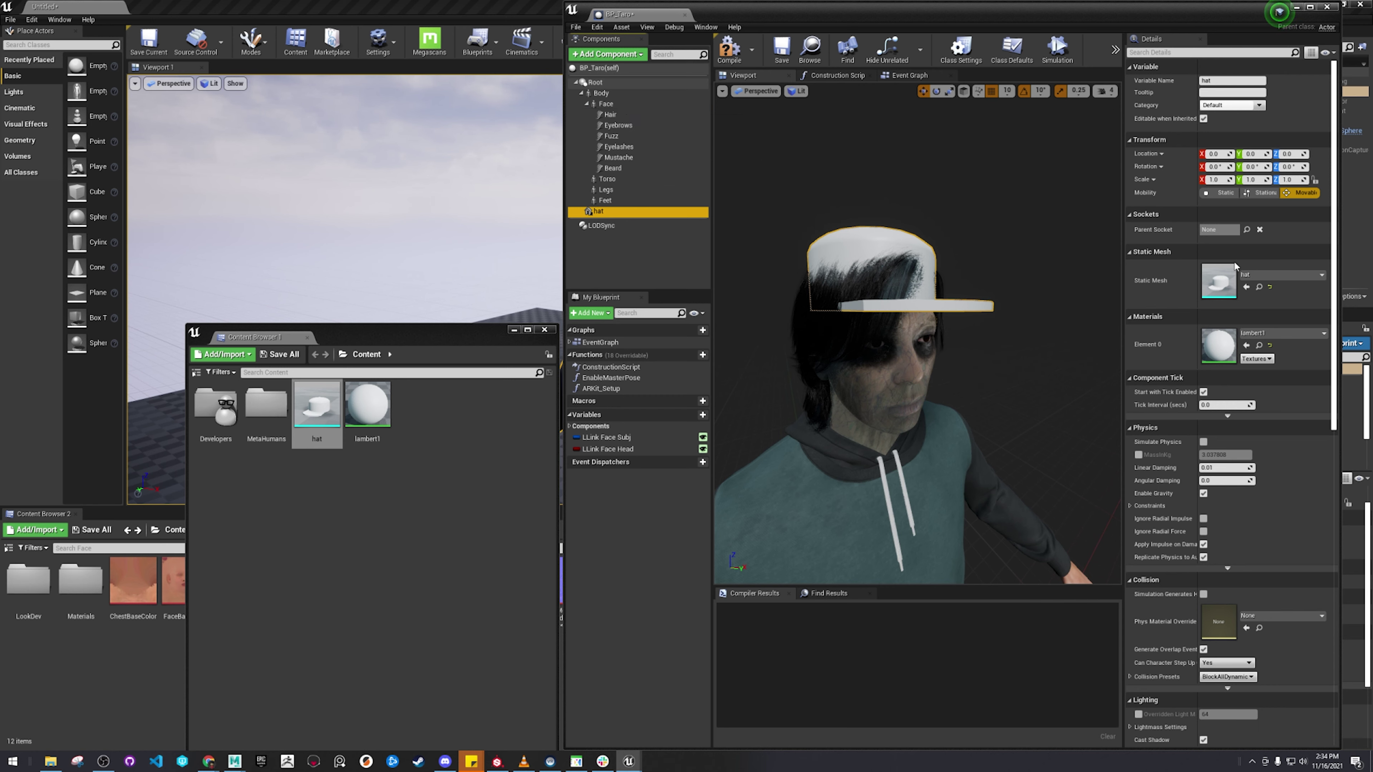
pyautogui.click(1225, 230)
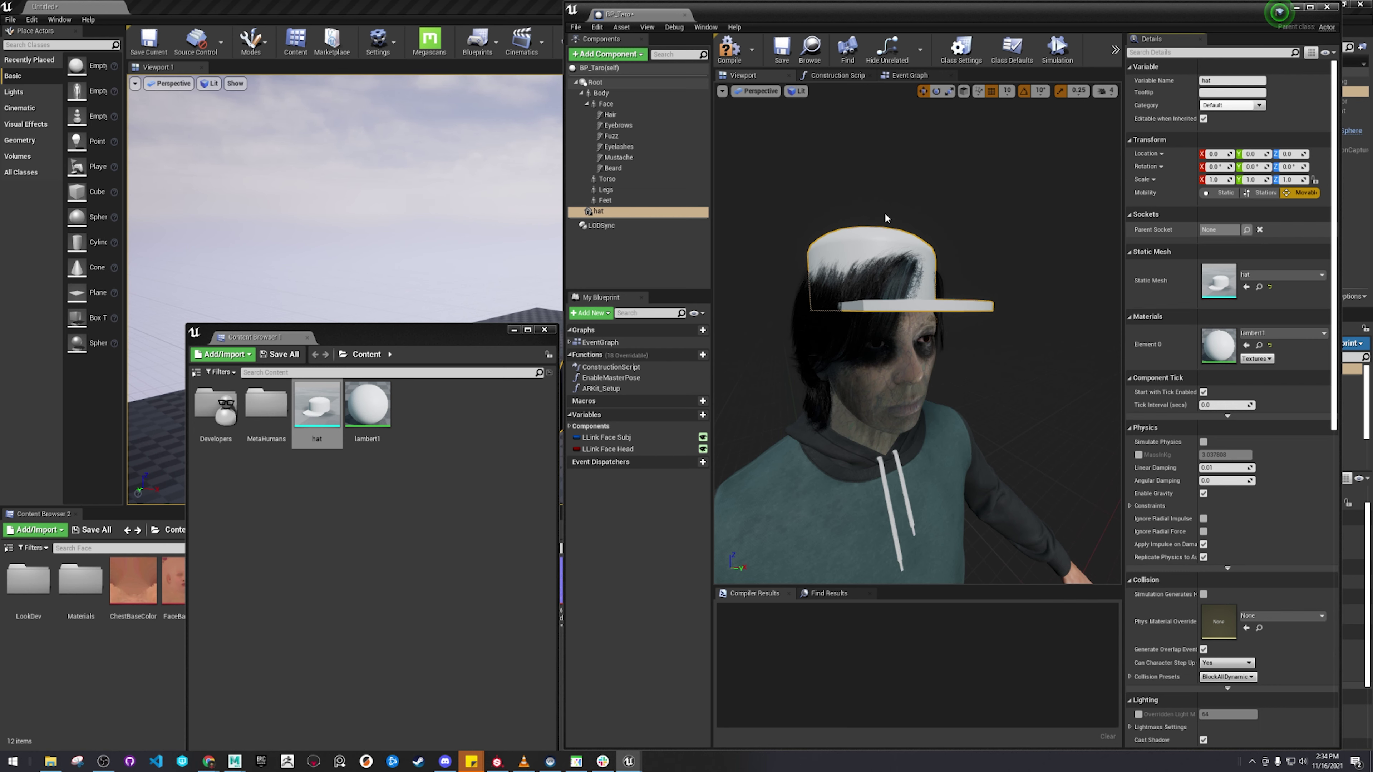
pyautogui.moveTo(675, 216); pyautogui.dragTo(626, 94)
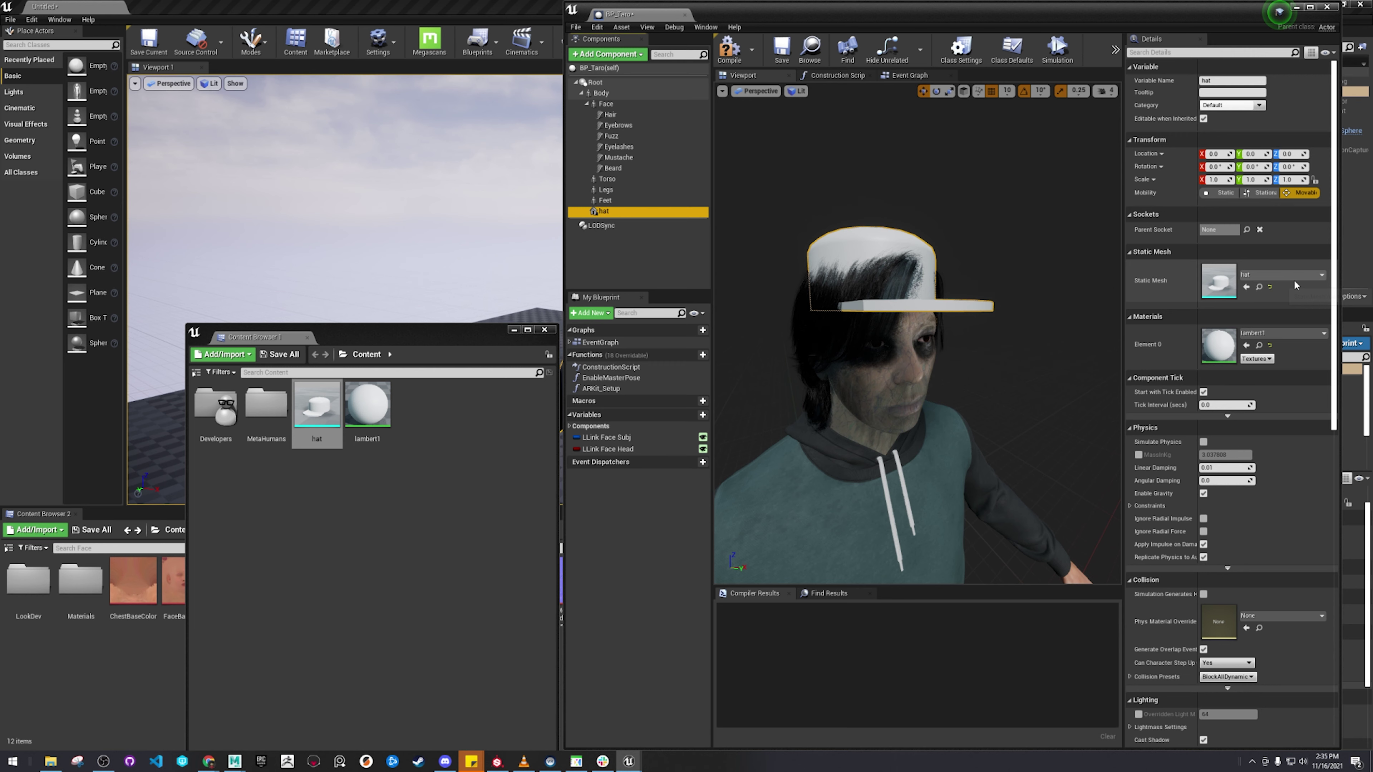
pyautogui.click(1269, 277)
pyautogui.click(1255, 252)
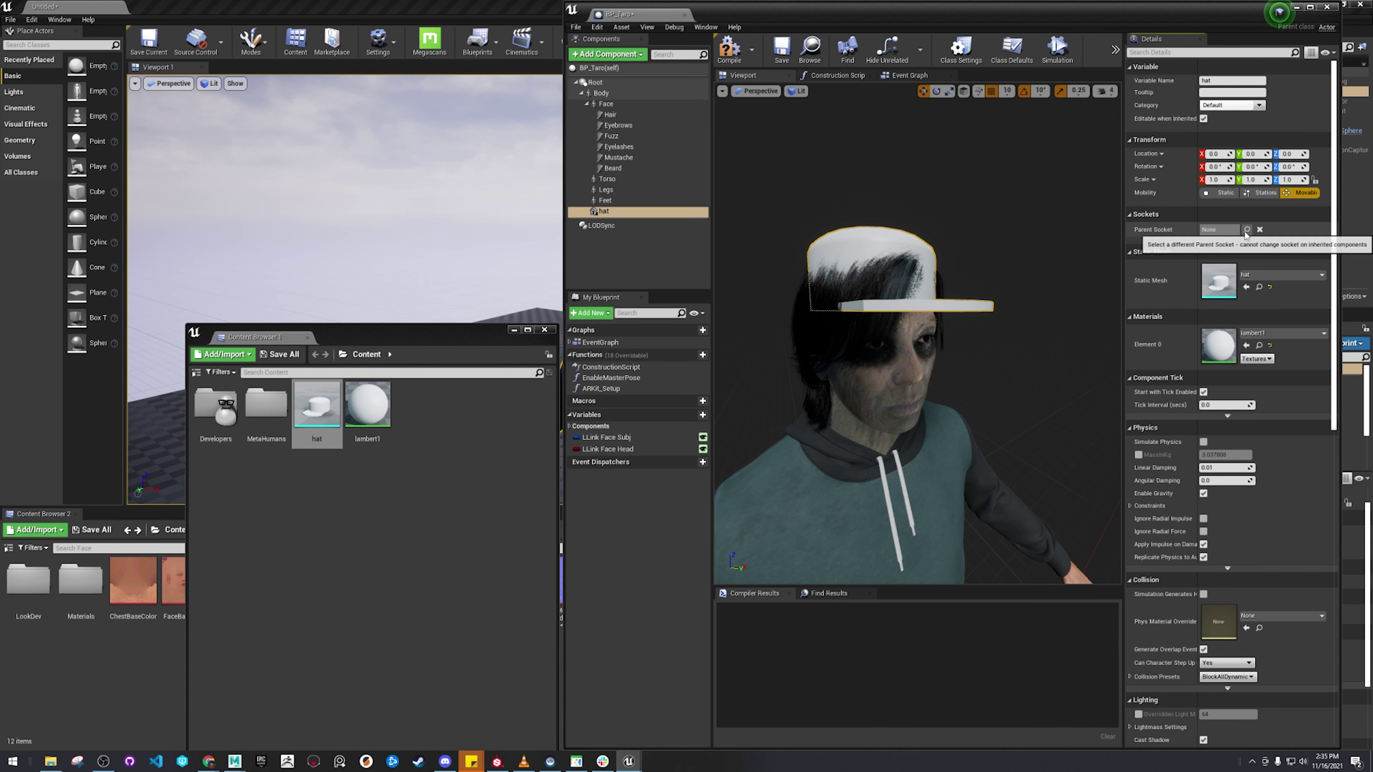
pyautogui.click(1246, 231)
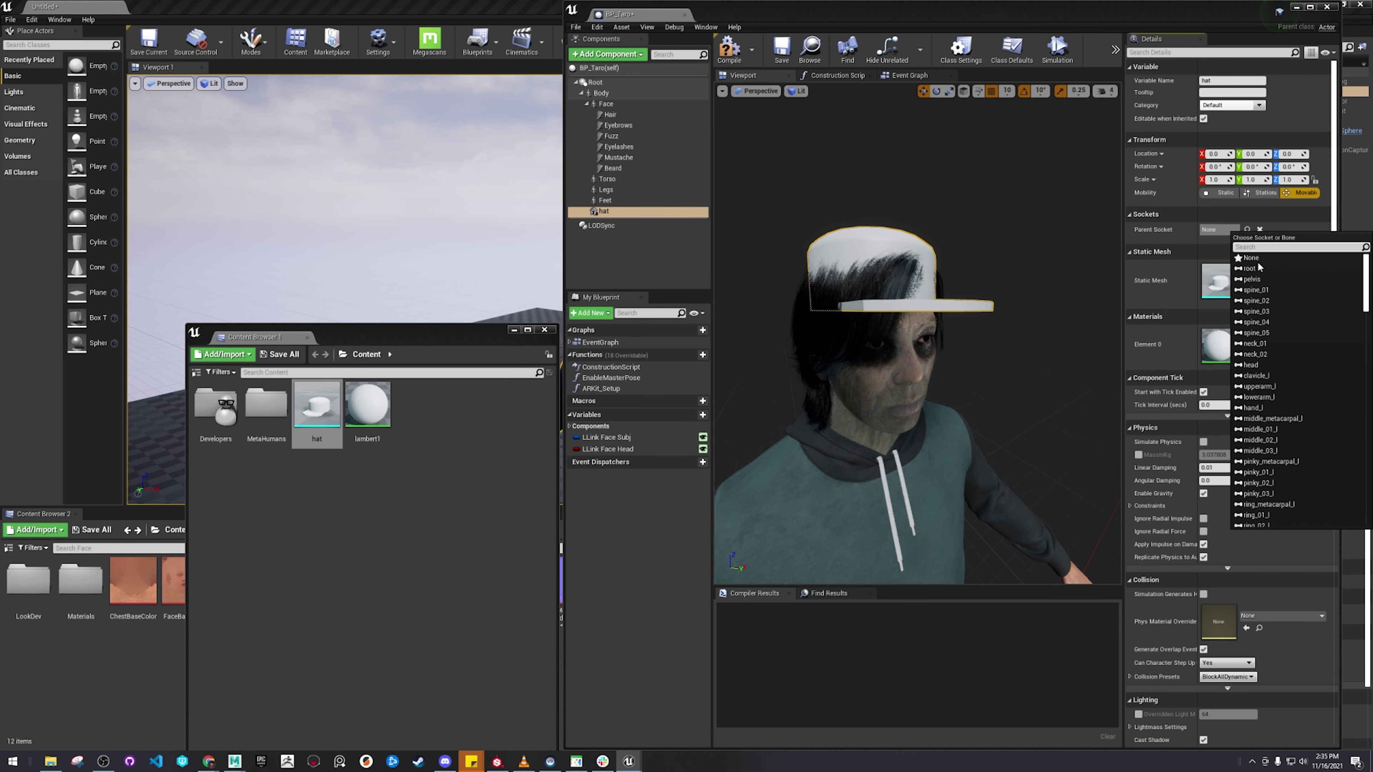
pyautogui.click(1265, 365)
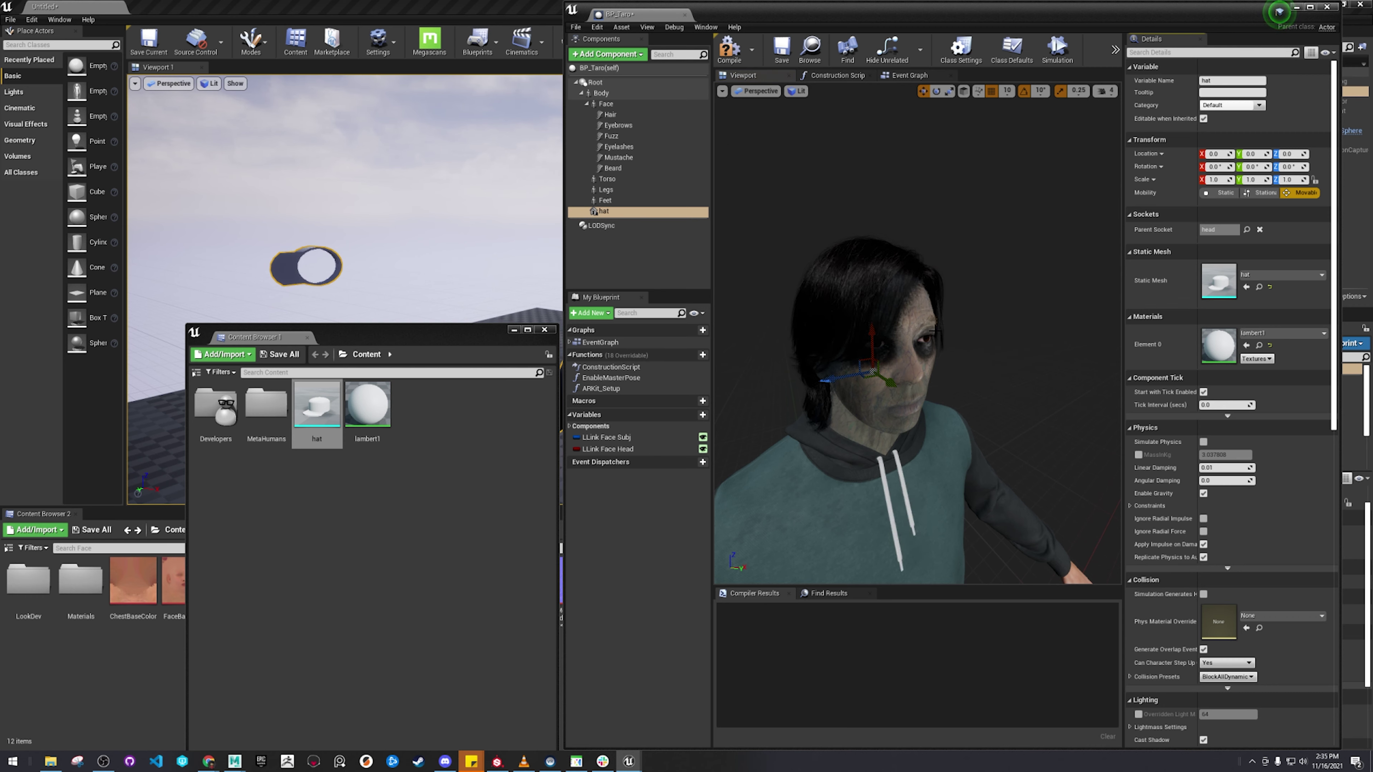
# Step: Rotate the hat component upright above the MetaHuman, to a rotation of about 180°, -90° and -180°
pyautogui.keyDown('alt'); pyautogui.moveTo(935, 331); pyautogui.dragTo(995, 373); pyautogui.keyUp('alt')
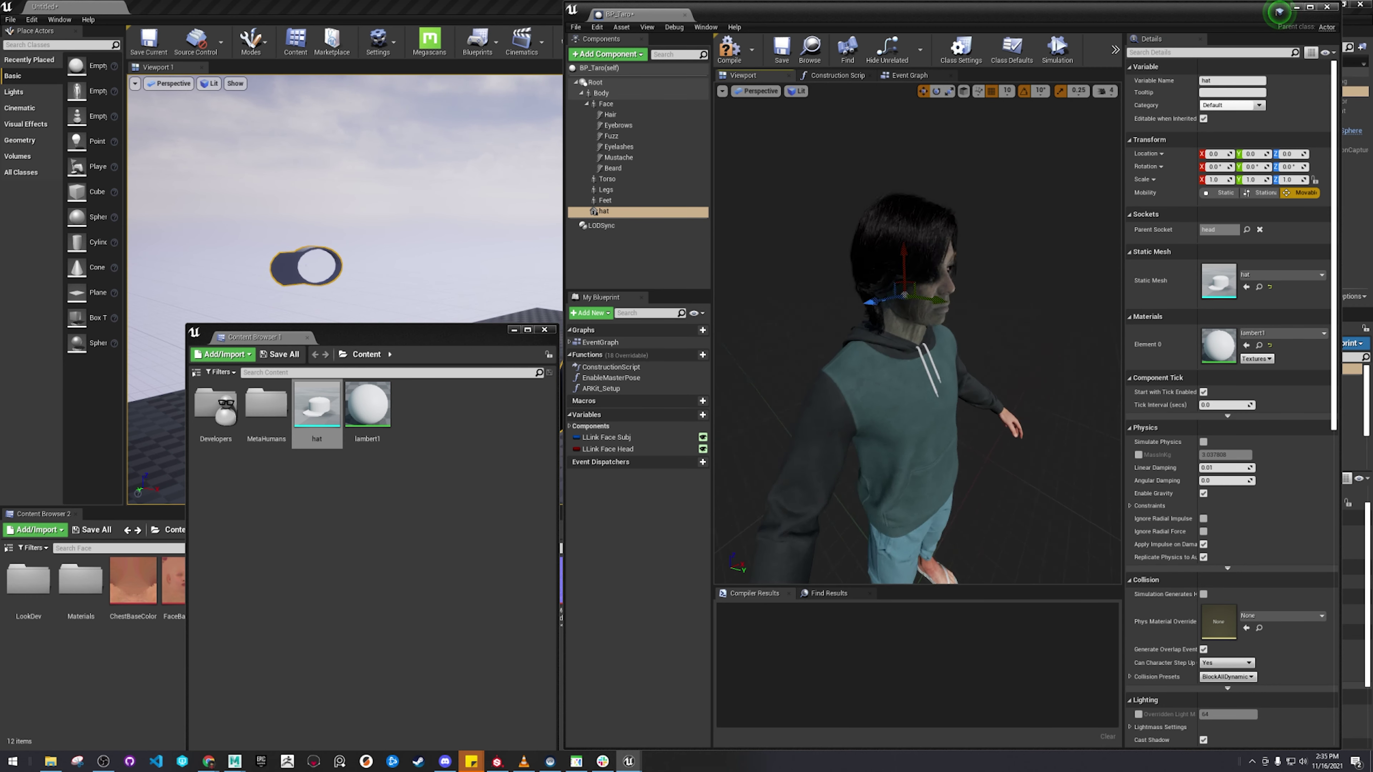
pyautogui.keyDown('alt'); pyautogui.moveTo(973, 373); pyautogui.dragTo(854, 406, button='right'); pyautogui.keyUp('alt')
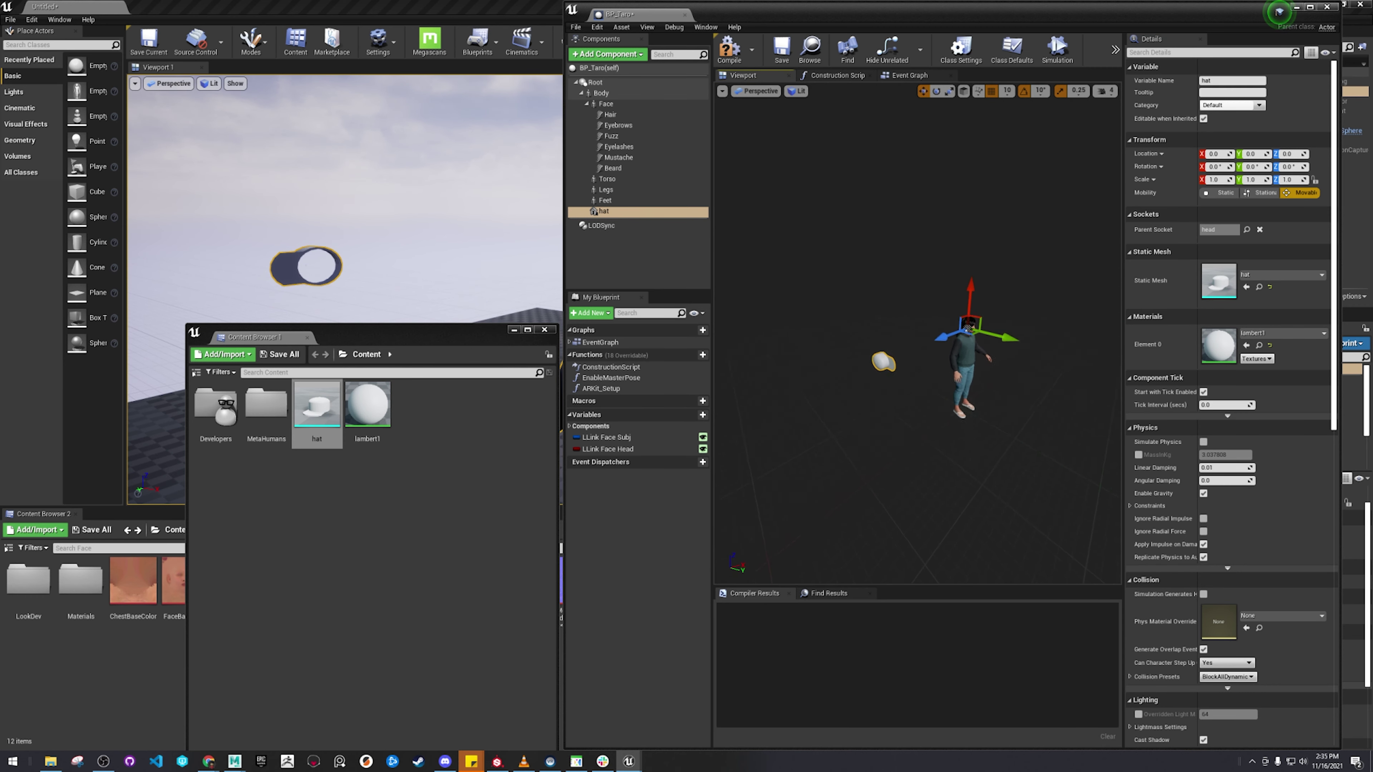
pyautogui.keyDown('alt'); pyautogui.moveTo(1011, 335); pyautogui.dragTo(1065, 320); pyautogui.keyUp('alt')
pyautogui.press('e')
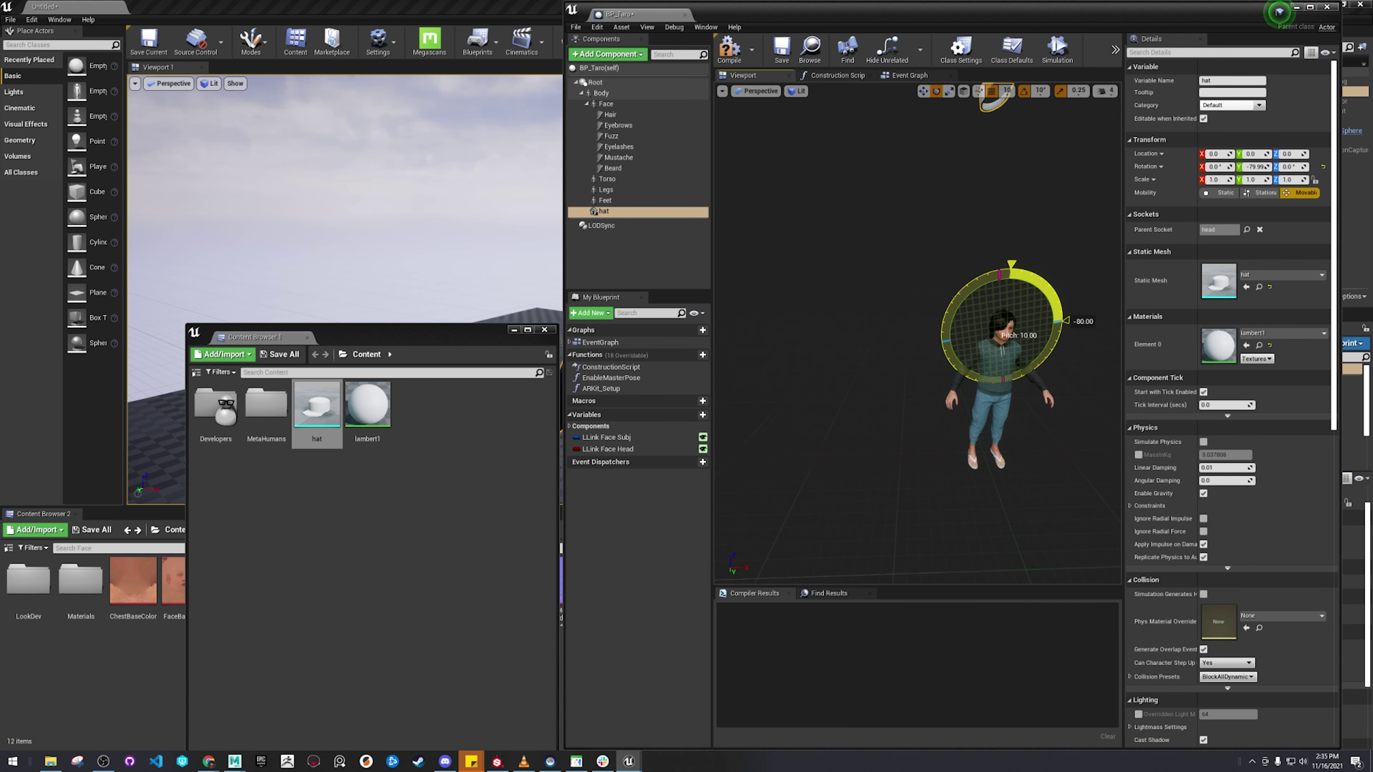
pyautogui.moveTo(889, 275); pyautogui.dragTo(929, 269)
pyautogui.press('w')
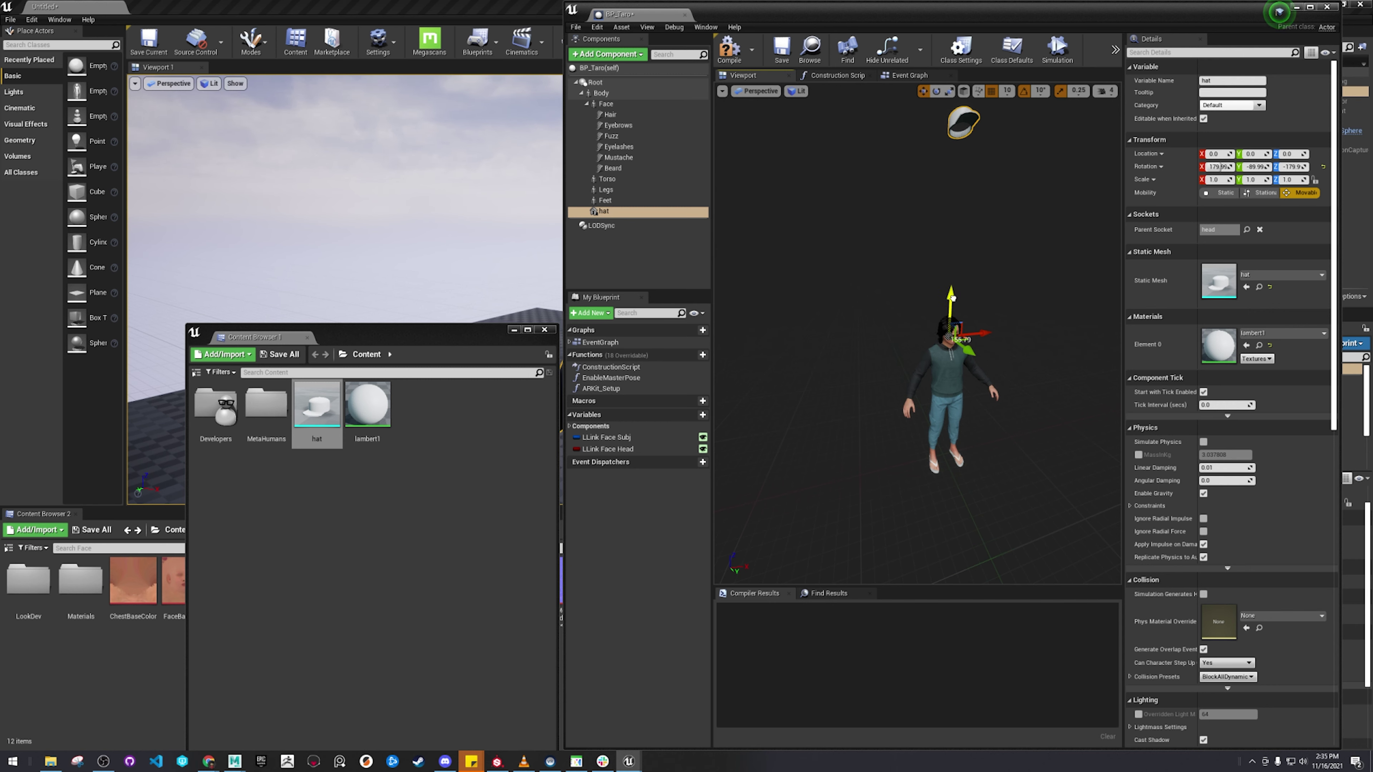
# Step: Lower the hat onto the head to an X location of about -155.8, fine-tuning with position snapping off, and compile the blueprint
pyautogui.moveTo(950, 309); pyautogui.dragTo(948, 370)
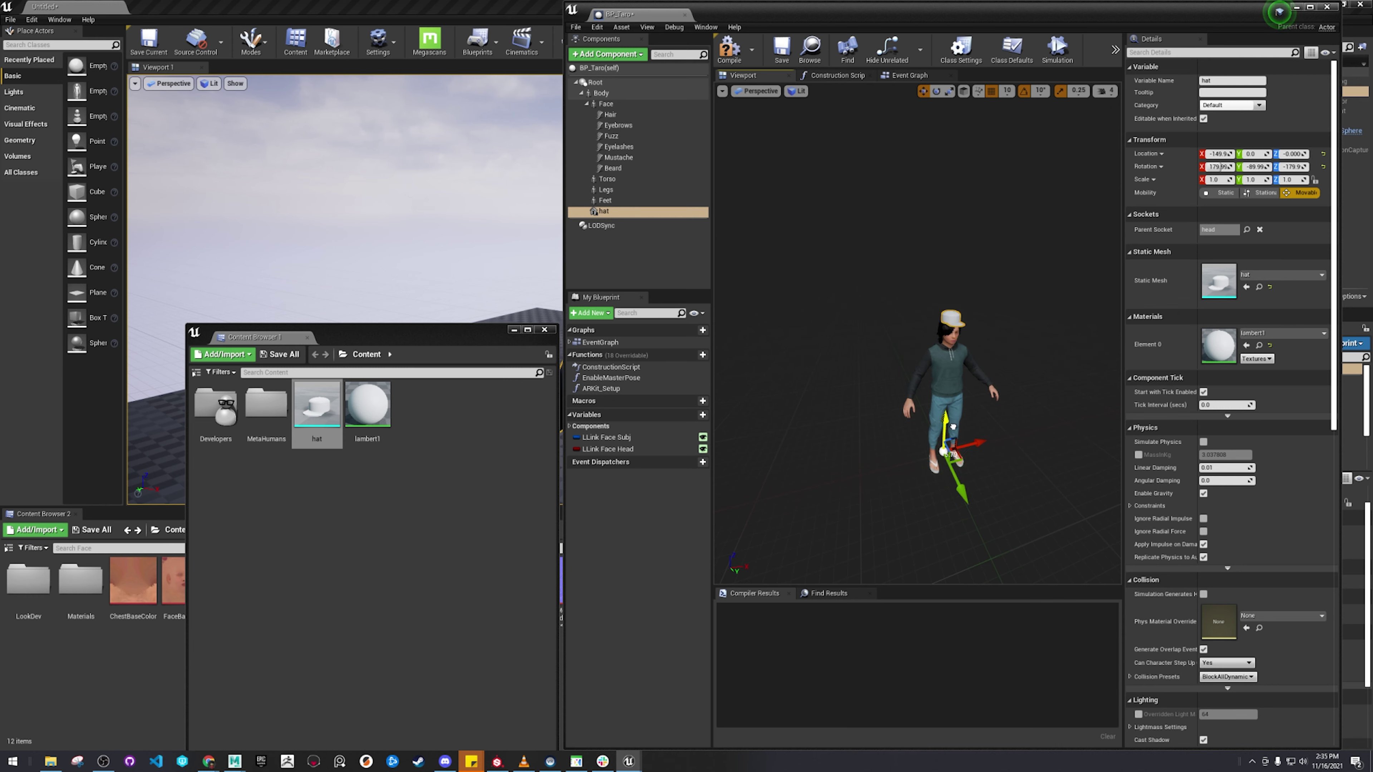
pyautogui.moveTo(953, 427)
pyautogui.mouseDown(button='right')
pyautogui.moveTo(832, 433)
pyautogui.moveTo(953, 427)
pyautogui.mouseUp(button='right')
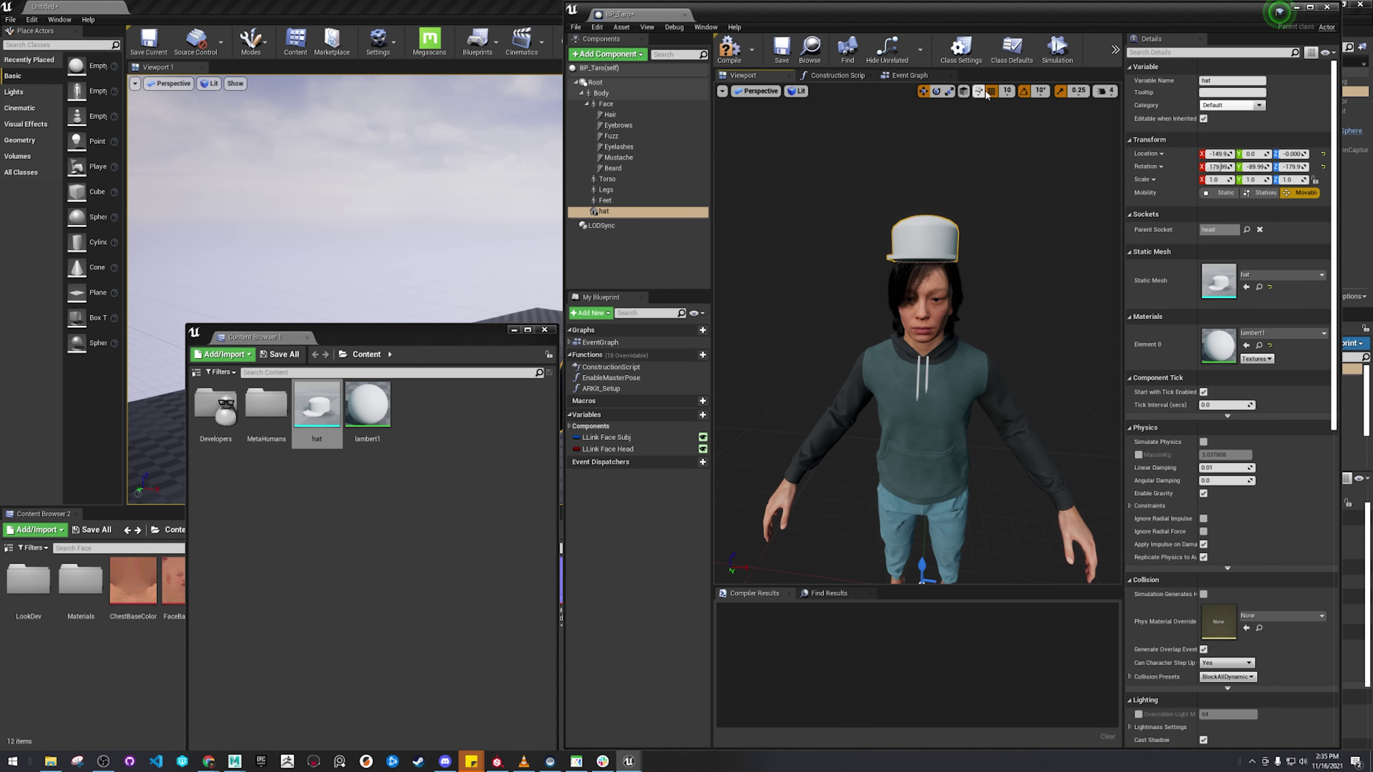
pyautogui.moveTo(976, 277)
pyautogui.mouseDown(button='right')
pyautogui.moveTo(976, 292)
pyautogui.moveTo(976, 277)
pyautogui.mouseUp(button='right')
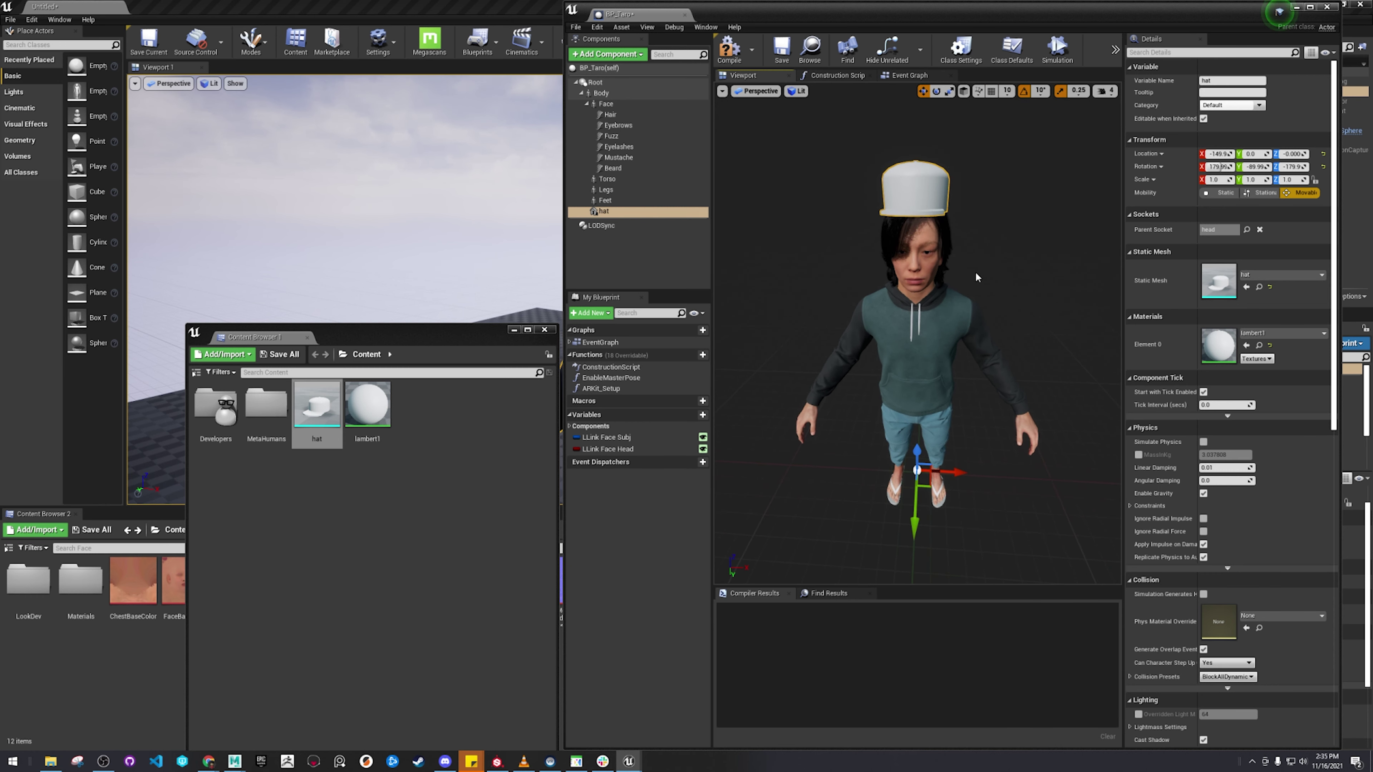
pyautogui.moveTo(919, 450); pyautogui.dragTo(922, 456)
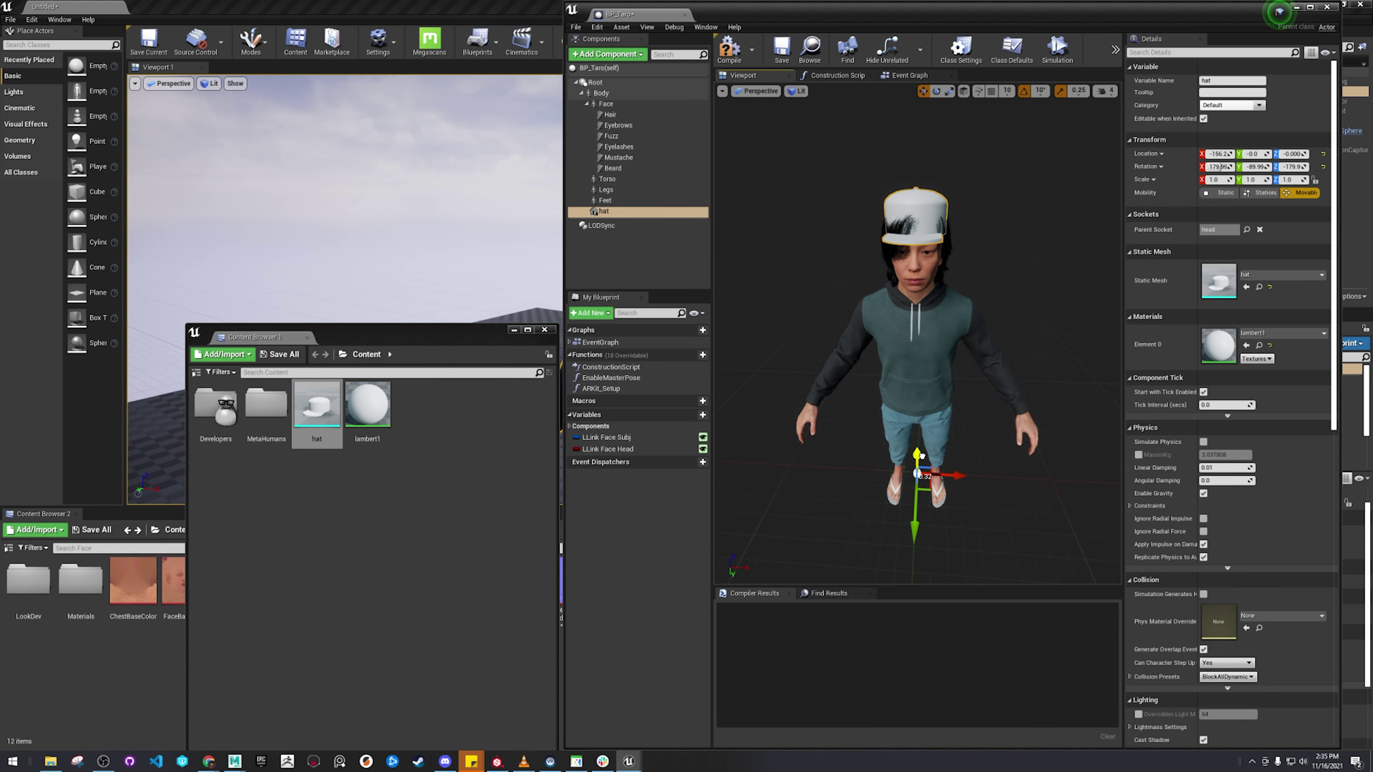
pyautogui.moveTo(939, 452); pyautogui.dragTo(886, 452, button='right')
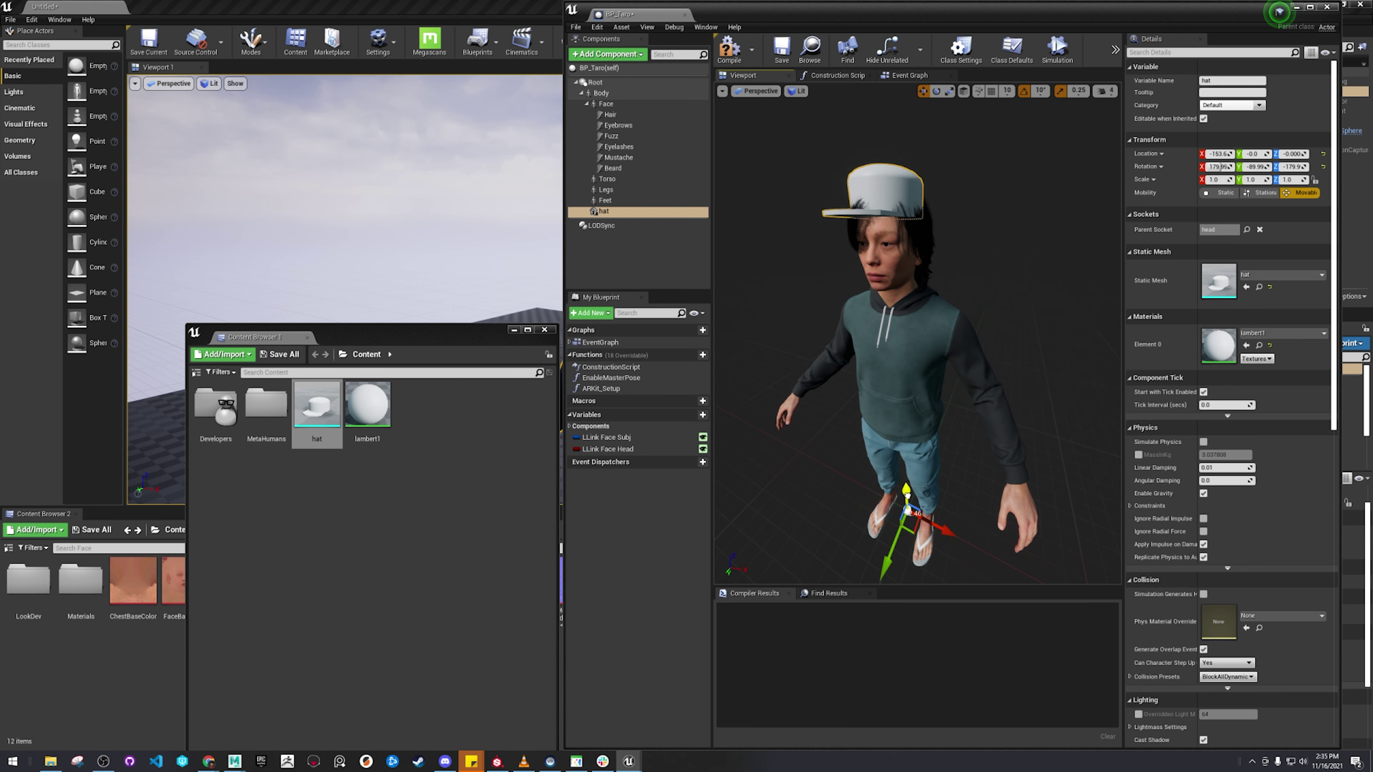
pyautogui.moveTo(910, 497); pyautogui.dragTo(913, 501)
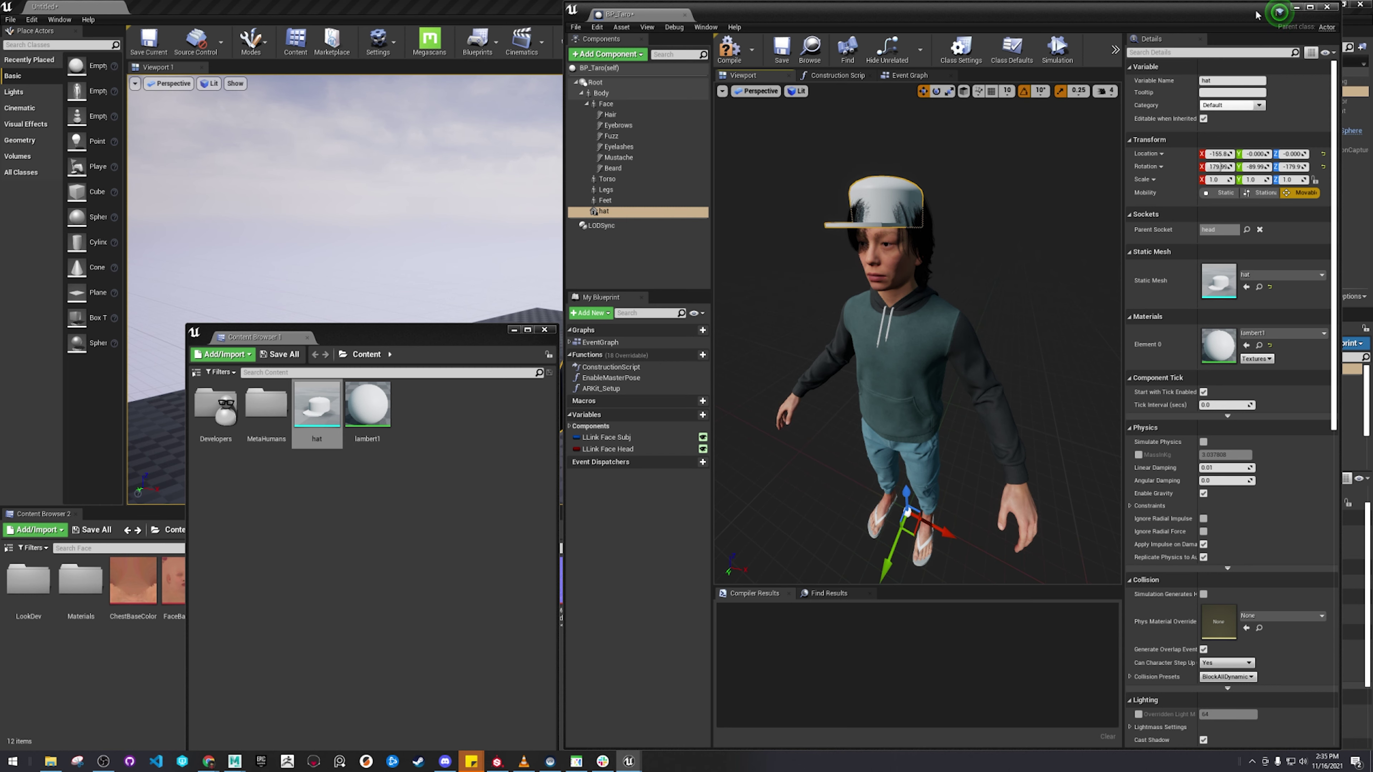
pyautogui.click(729, 48)
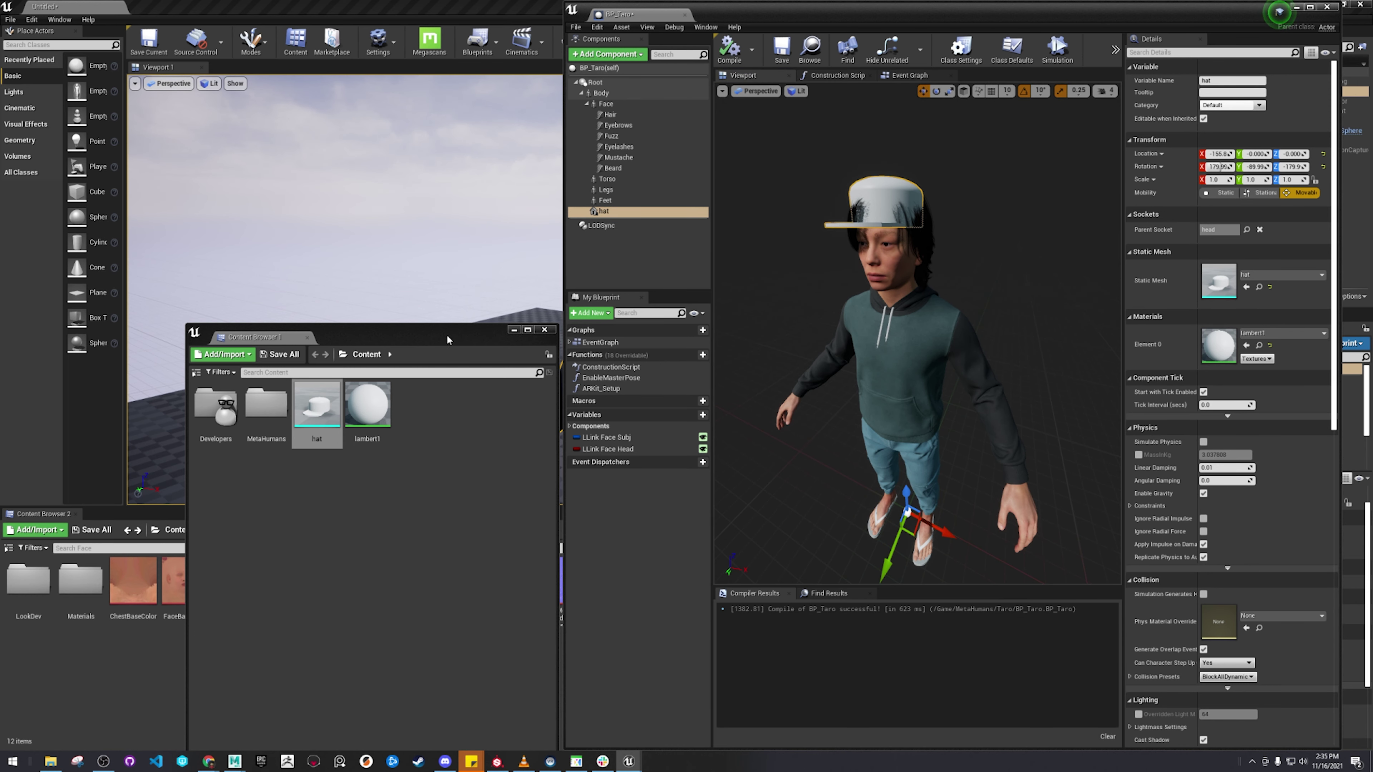
# Step: Clear the floating Content Browser and Blueprint editor out of the way and examine the hat on the MetaHuman in the level
pyautogui.moveTo(446, 339); pyautogui.dragTo(0, 449)
pyautogui.moveTo(244, 239); pyautogui.dragTo(362, 227, button='right')
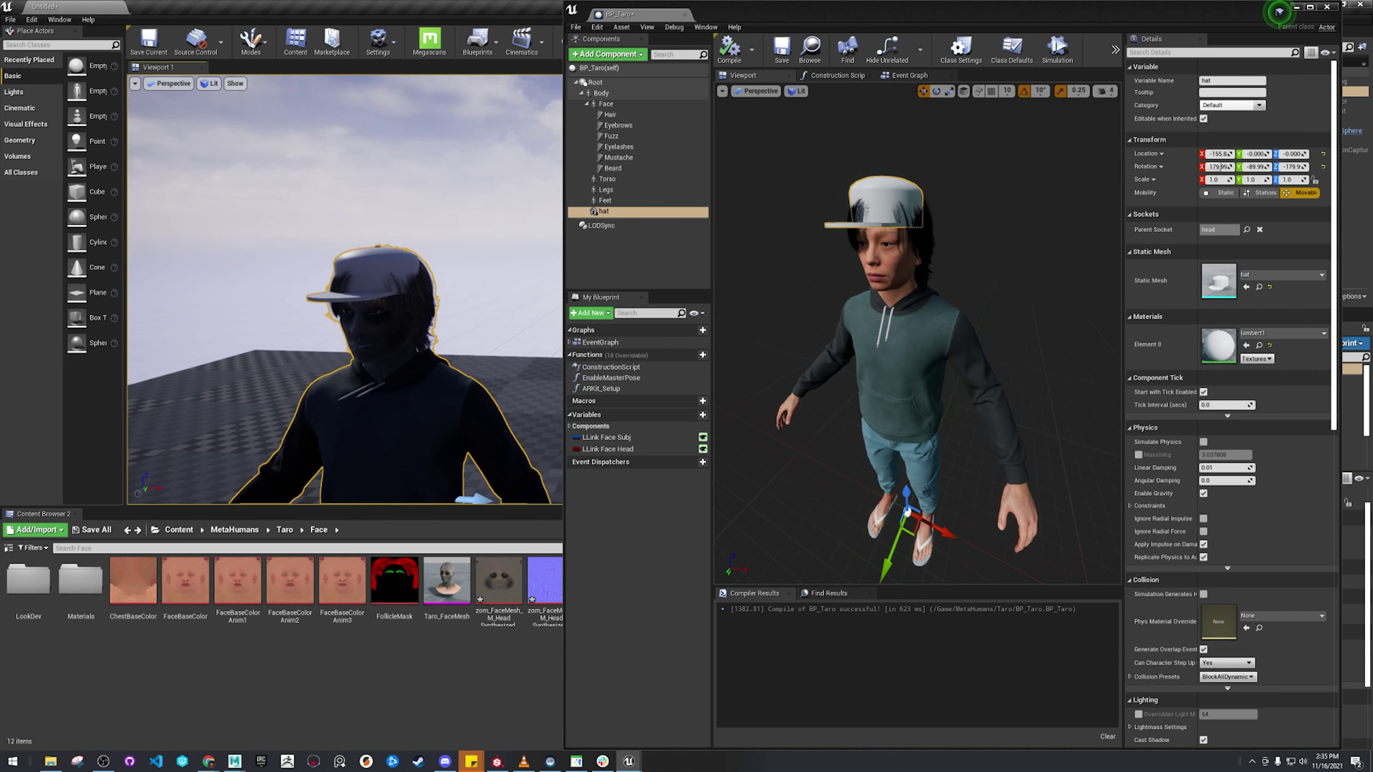
pyautogui.click(1298, 10)
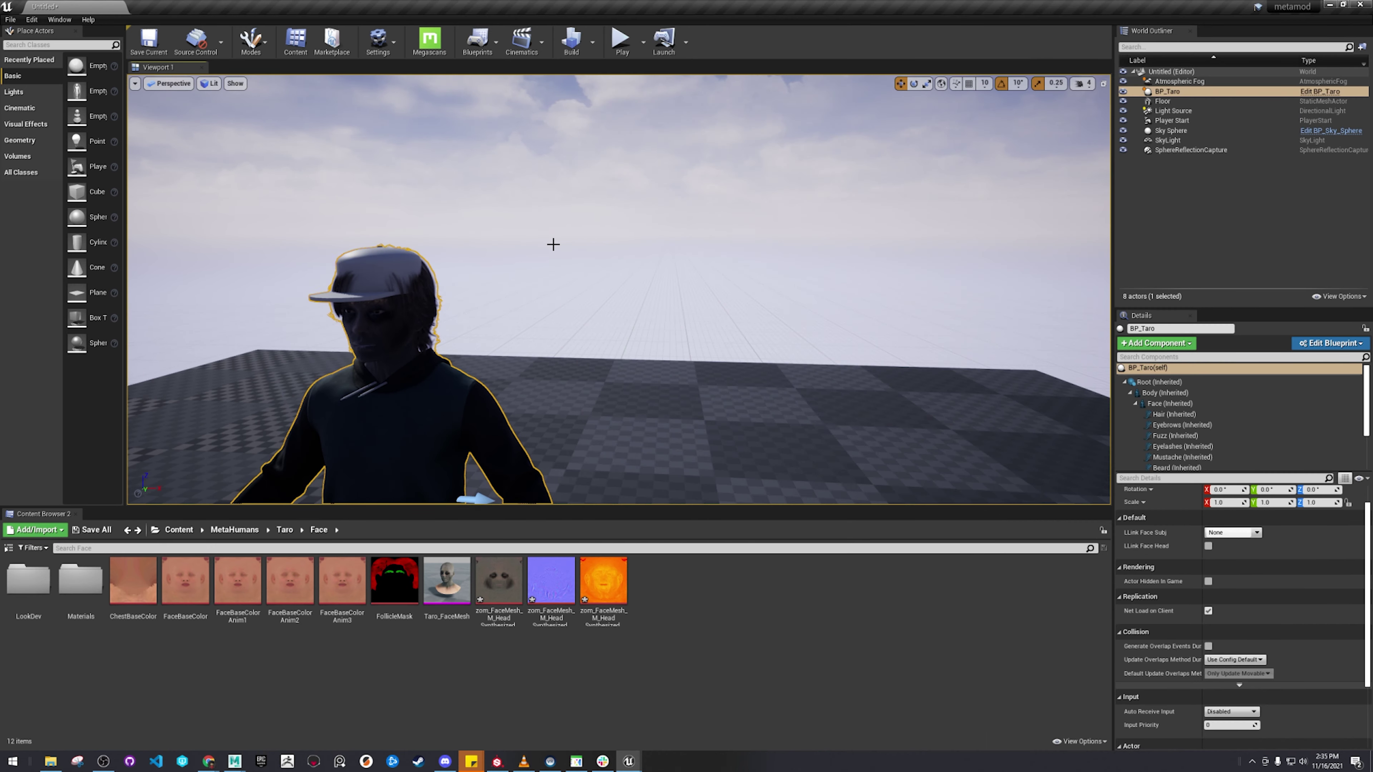
pyautogui.press('a')
pyautogui.moveTo(553, 244); pyautogui.dragTo(597, 385, button='right')
pyautogui.press('s')
pyautogui.moveTo(632, 398); pyautogui.dragTo(558, 416)
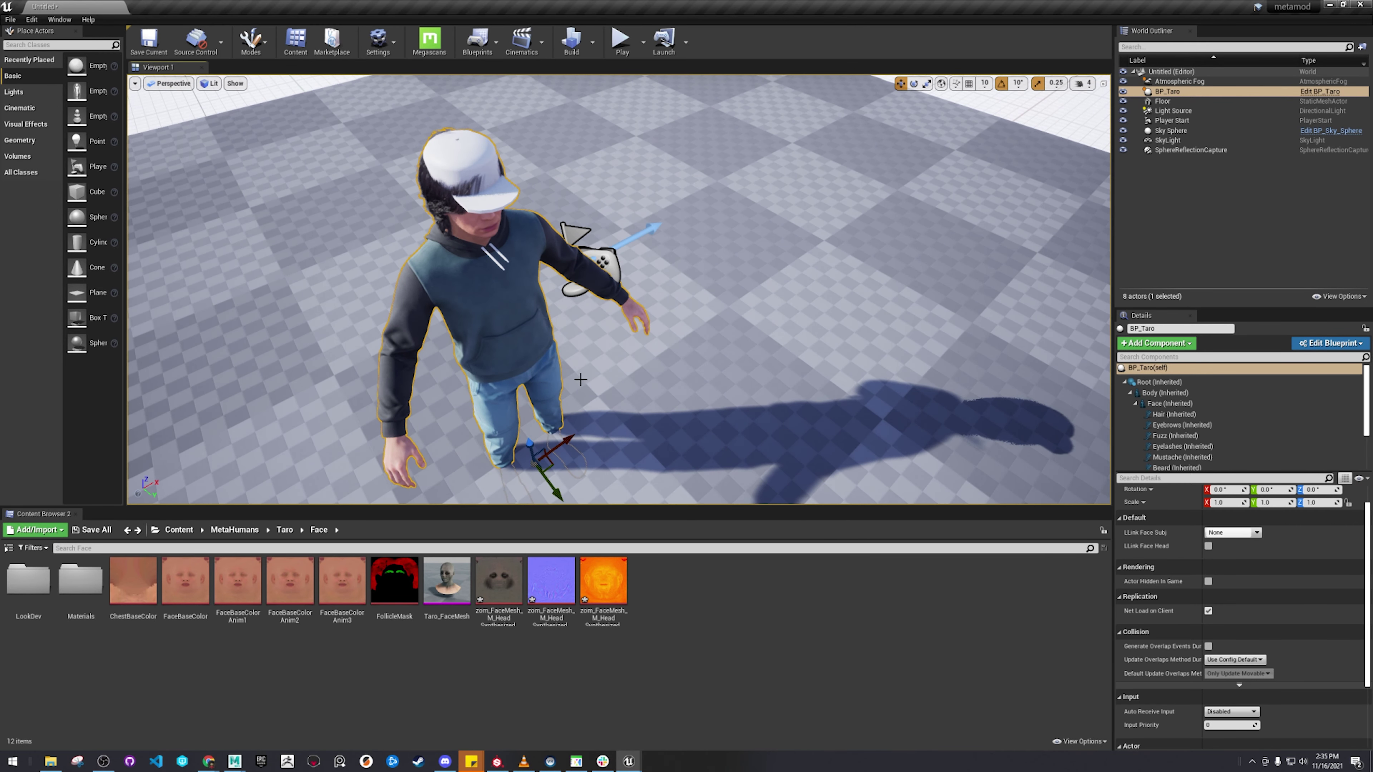
pyautogui.hotkey('ctrl', 'z')
pyautogui.moveTo(580, 380)
pyautogui.mouseDown(button='right')
pyautogui.moveTo(587, 319)
pyautogui.moveTo(559, 406)
pyautogui.moveTo(574, 346)
pyautogui.moveTo(580, 380)
pyautogui.mouseUp(button='right')
pyautogui.press('w')
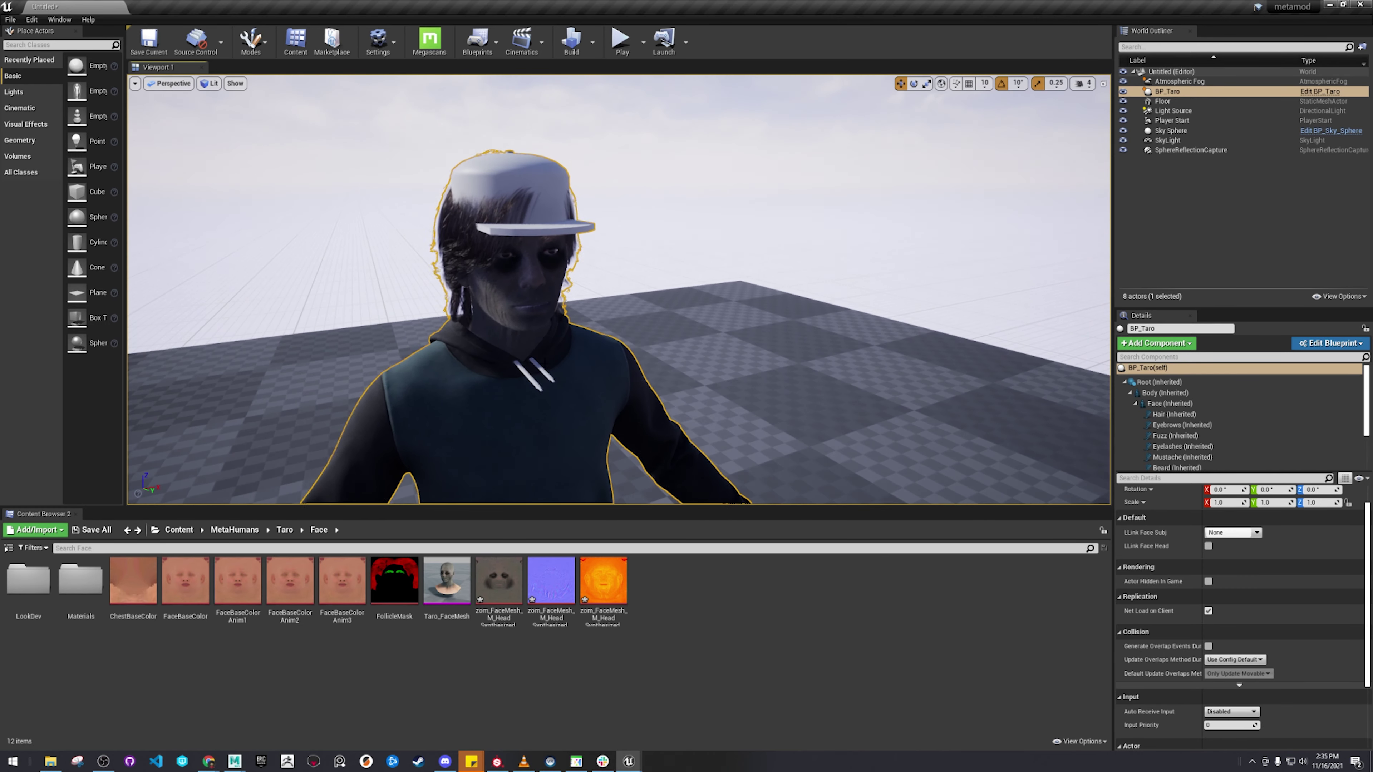
# Step: Return to the BP_Taro Blueprint editor and inspect the Body and Torso components by selecting each on the figure
pyautogui.click(629, 762)
pyautogui.click(687, 715)
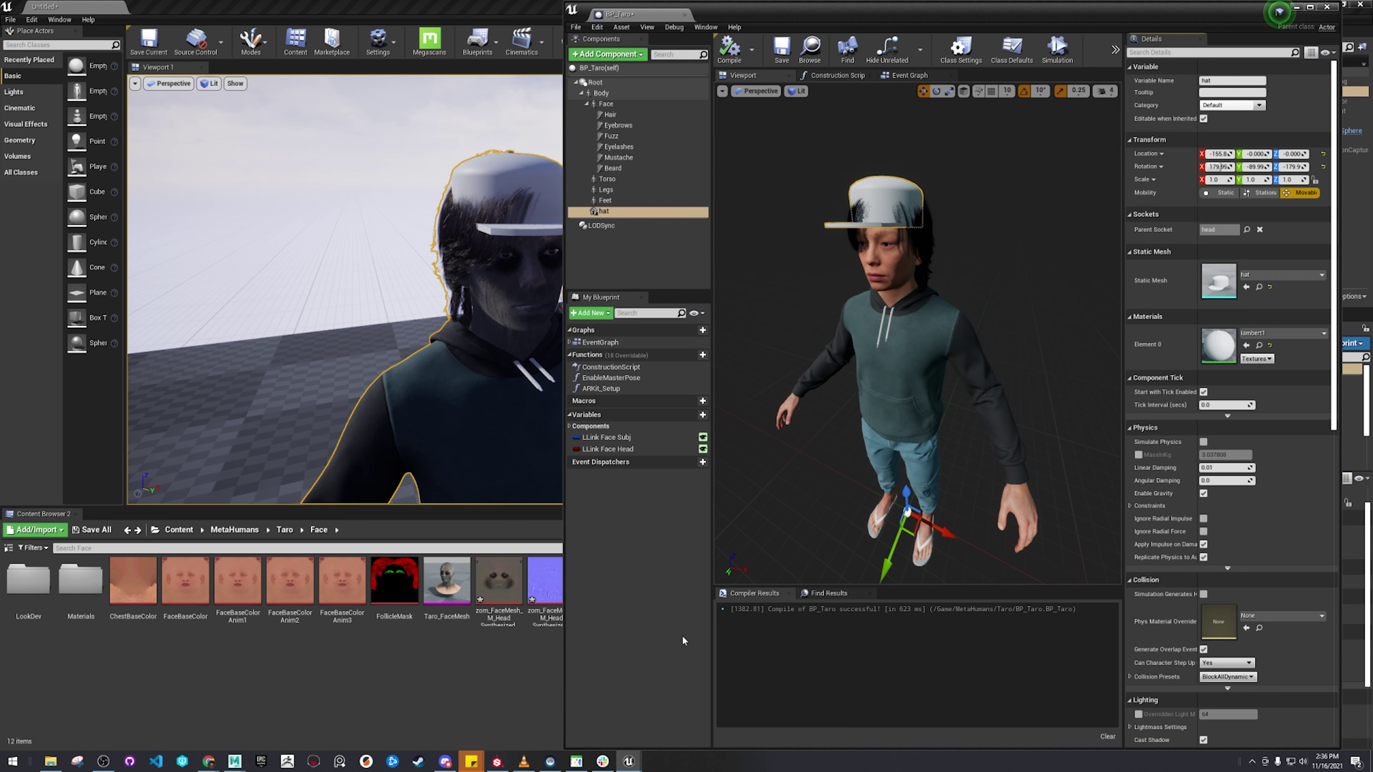
pyautogui.click(1025, 511)
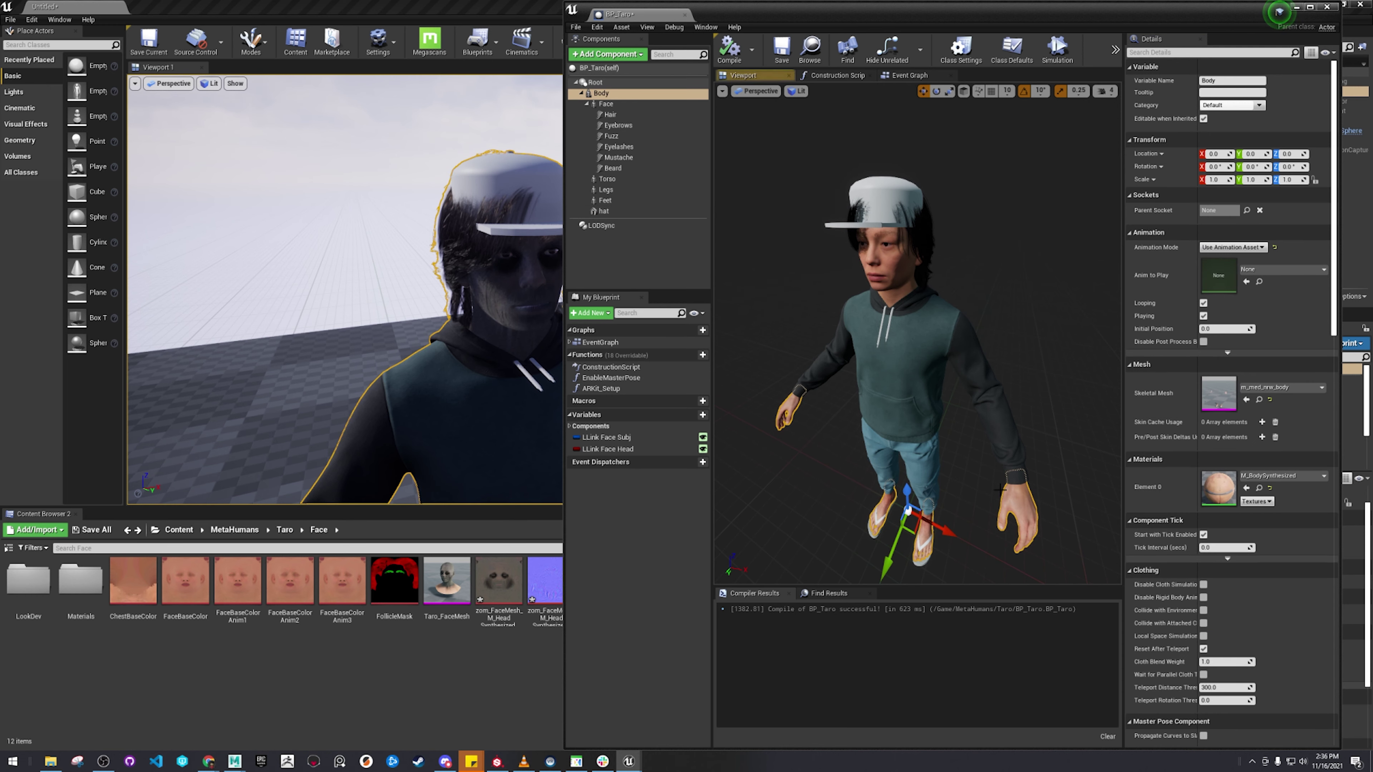
pyautogui.click(1018, 398)
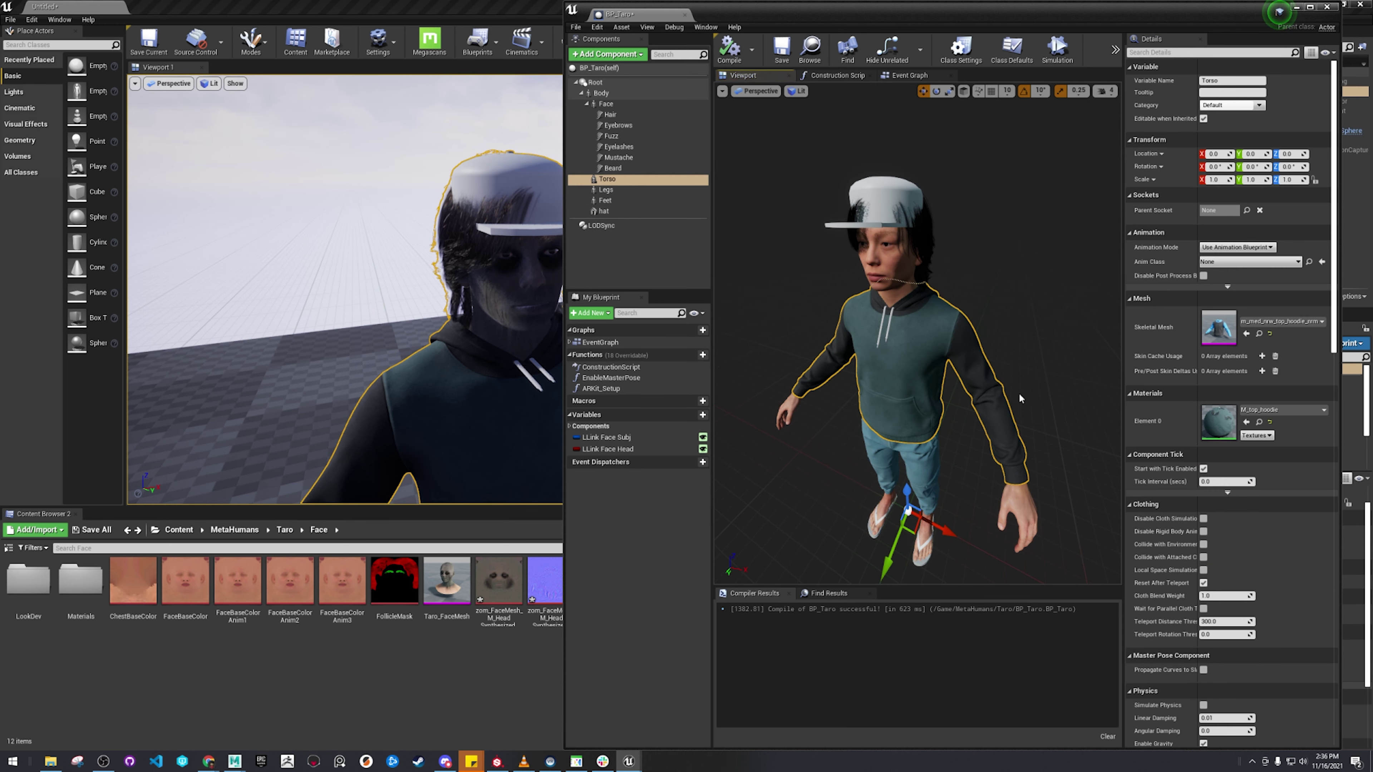